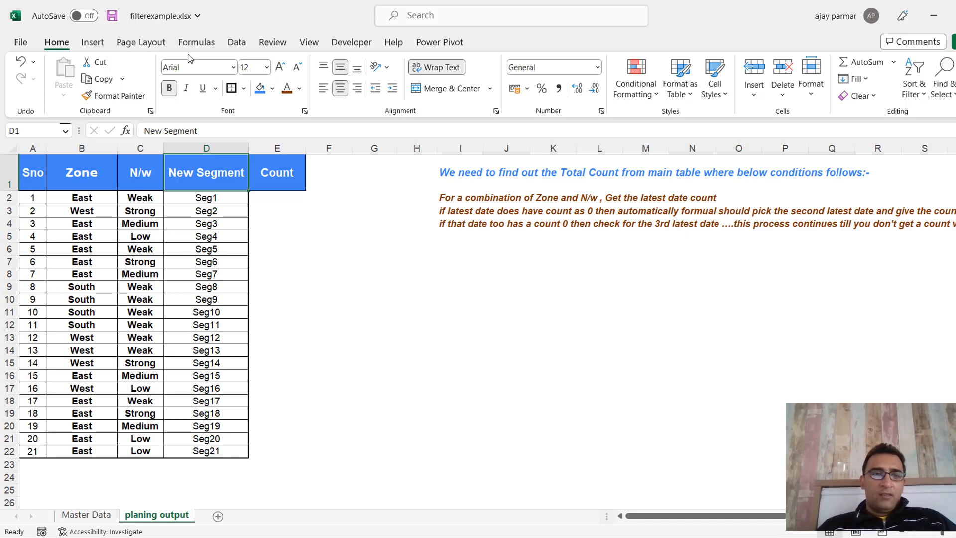
Examine the Zone and N/w columns of the planing output table
{"action": "left_click", "coordinate": [79, 144]}
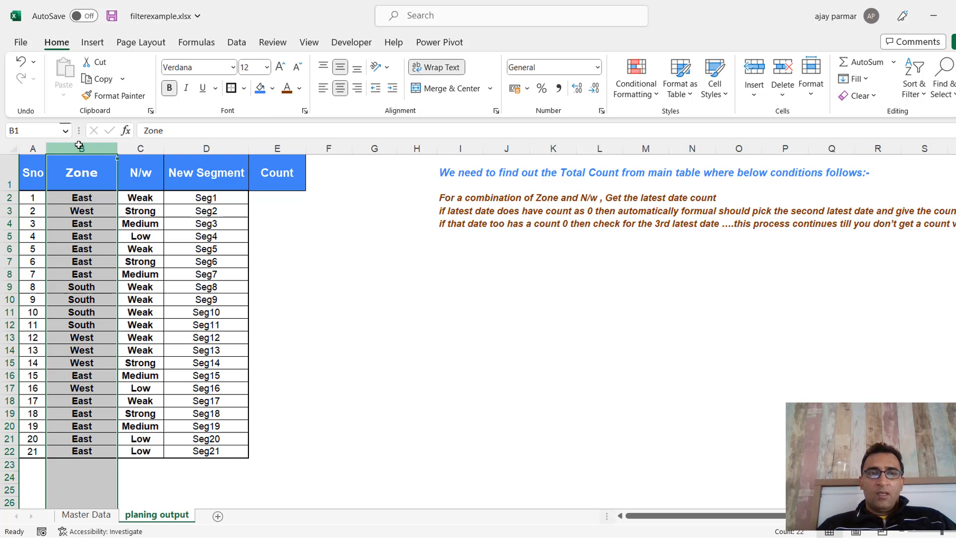
{"action": "left_click", "coordinate": [146, 148]}
{"action": "left_click", "coordinate": [71, 217]}
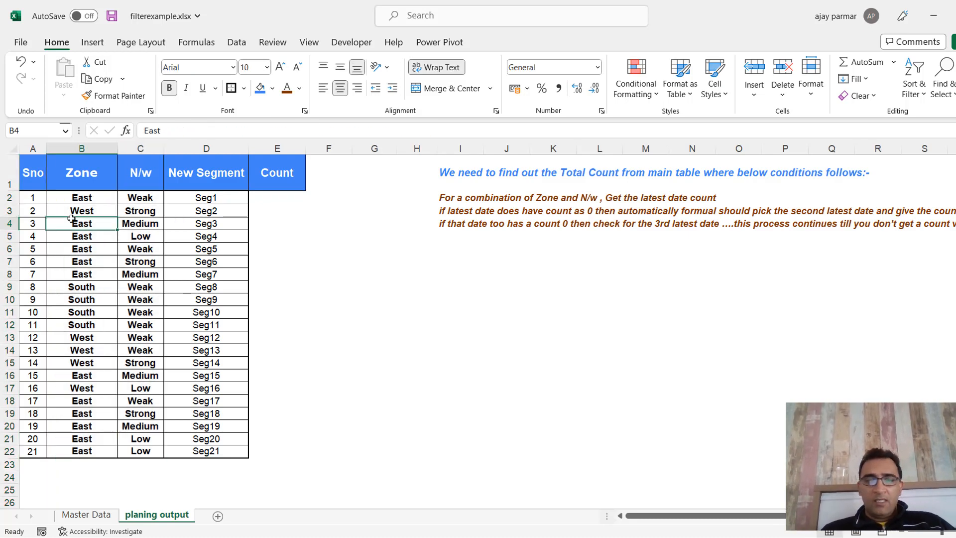
{"action": "key", "text": "Right"}
{"action": "key", "text": "Up"}
{"action": "key", "text": "Up"}
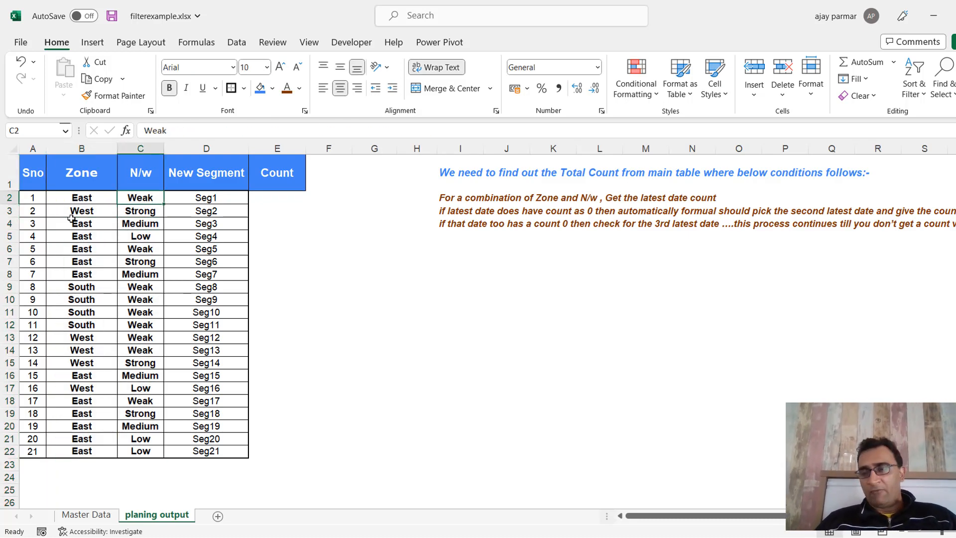
{"action": "key", "text": "Down"}
{"action": "key", "text": "Down"}
{"action": "key", "text": "Down"}
{"action": "key", "text": "Down"}
{"action": "key", "text": "Down"}
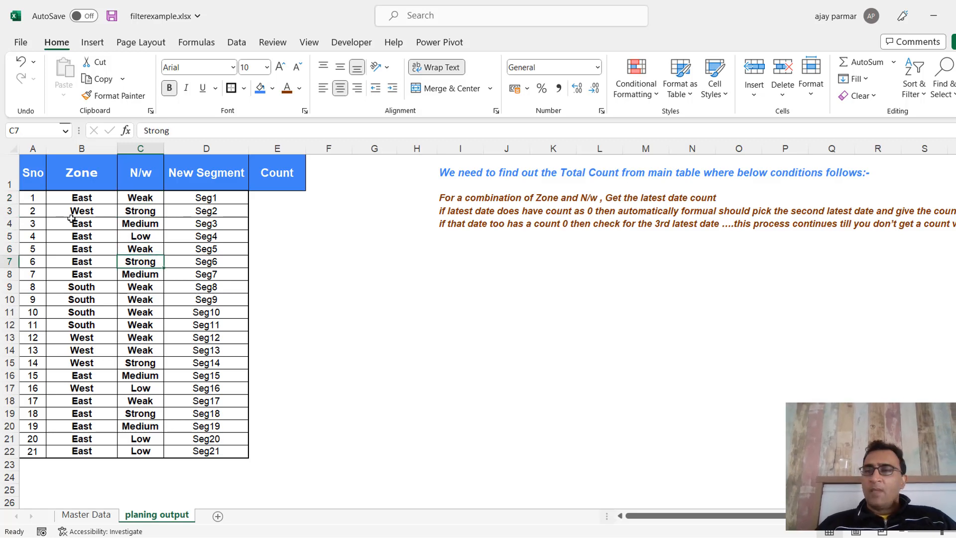
{"action": "key", "text": "Up"}
{"action": "key", "text": "Up"}
{"action": "key", "text": "Up"}
{"action": "key", "text": "Left"}
{"action": "key", "text": "Up"}
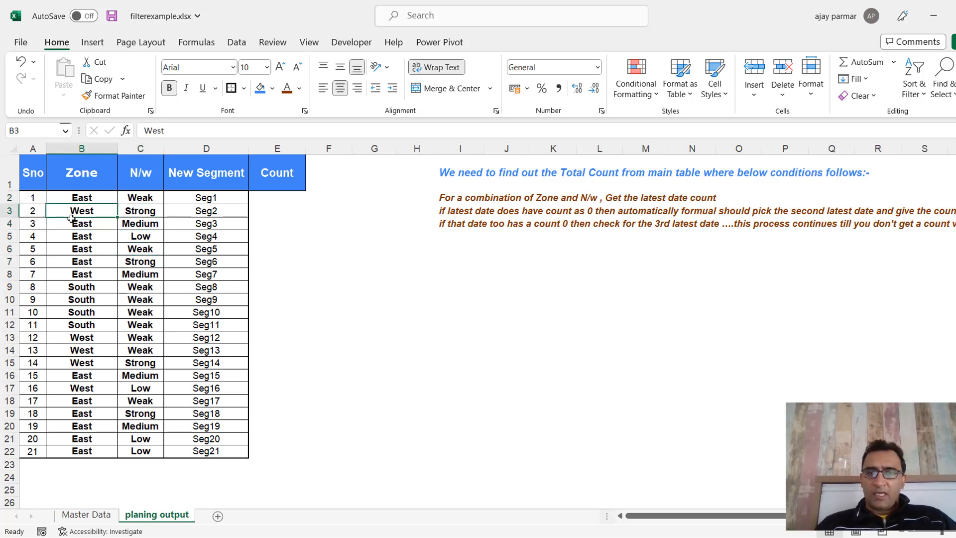
Examine the New Segment column and the empty Count column, beginning at row 2
{"action": "key", "text": "Up"}
{"action": "key", "text": "Up"}
{"action": "key", "text": "Right"}
{"action": "key", "text": "Right"}
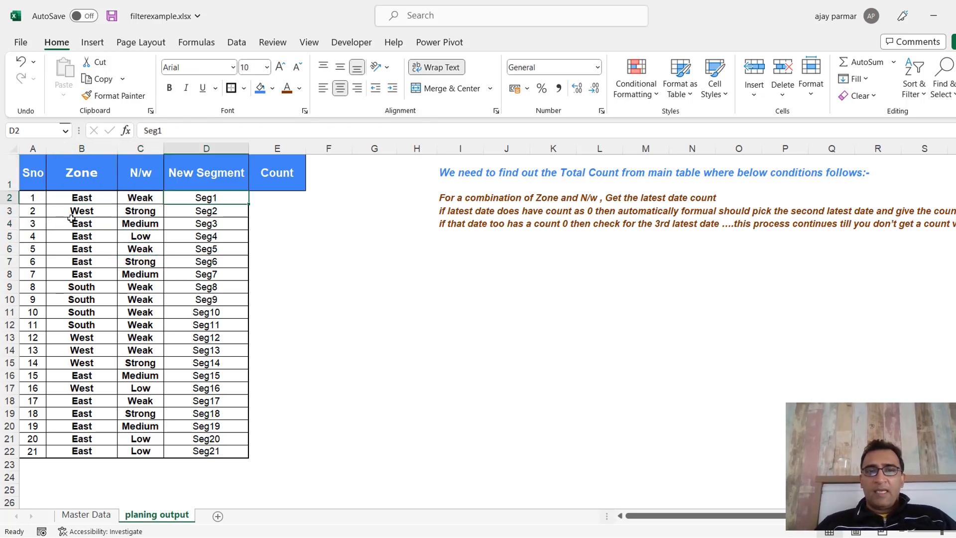
{"action": "key", "text": "Right"}
{"action": "key", "text": "Down"}
{"action": "key", "text": "Down"}
{"action": "key", "text": "Up"}
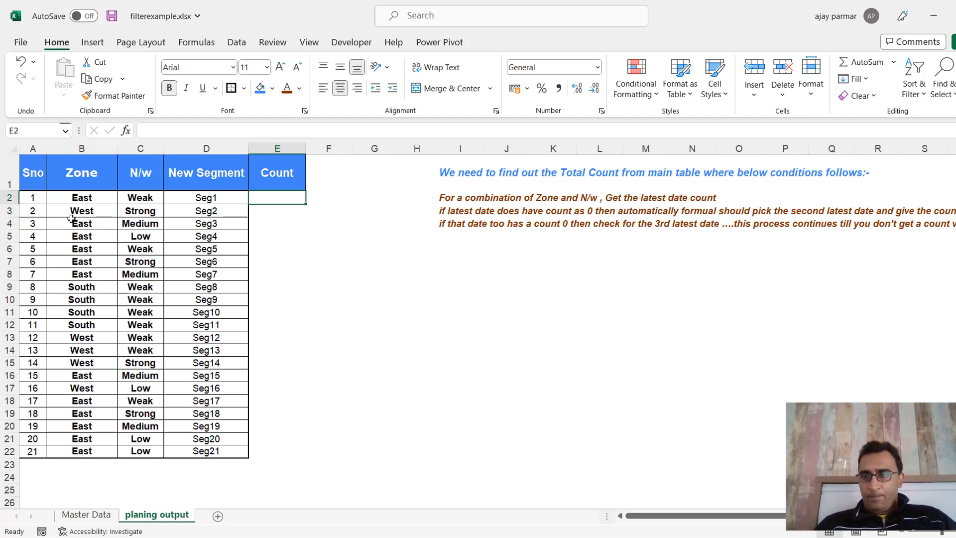
Inspect the Zone and N/w combinations in rows 2 and 4 of the planing output table
{"action": "key", "text": "Left"}
{"action": "key", "text": "Left"}
{"action": "key", "text": "Left"}
{"action": "key", "text": "shift+Right"}
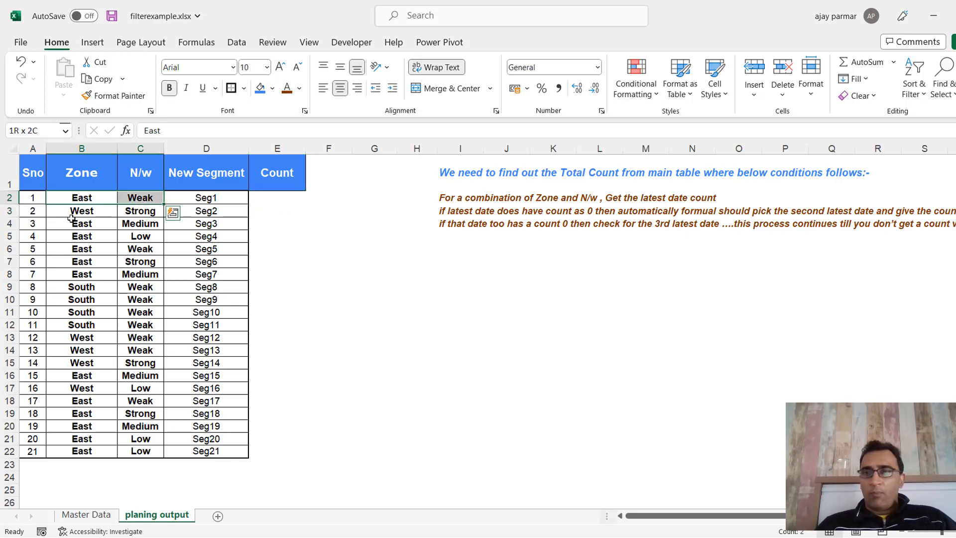
{"action": "key", "text": "Down"}
{"action": "key", "text": "Down"}
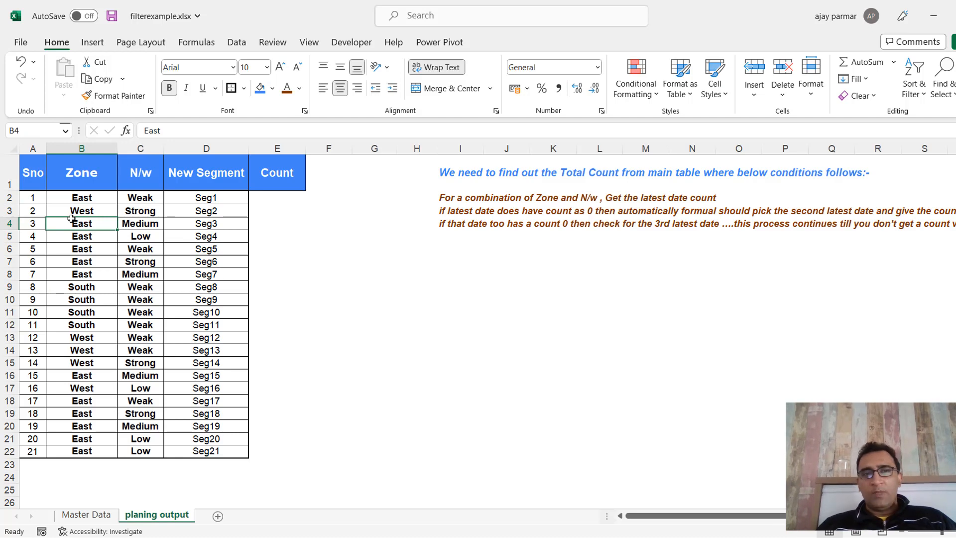
{"action": "key", "text": "shift+Right"}
{"action": "key", "text": "Up"}
{"action": "key", "text": "Up"}
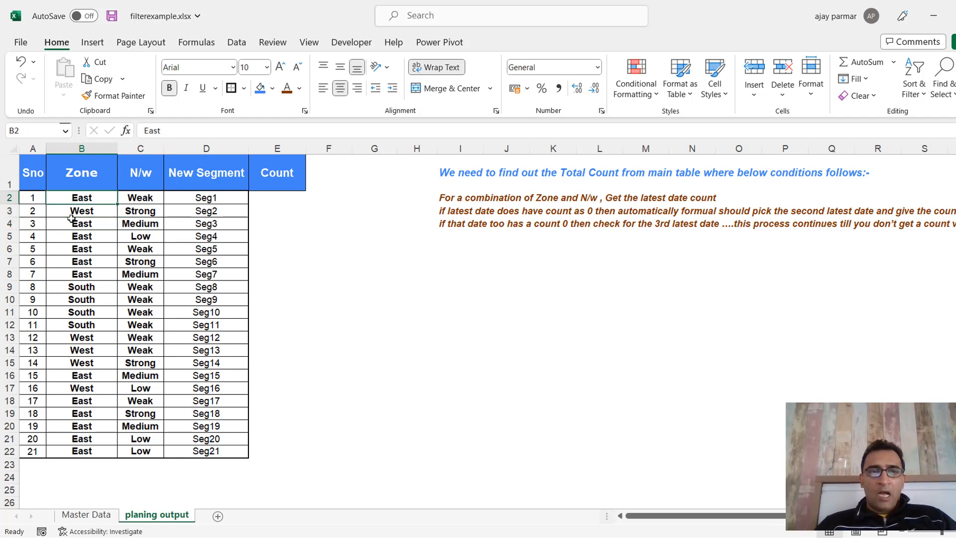
{"action": "key", "text": "shift+Right"}
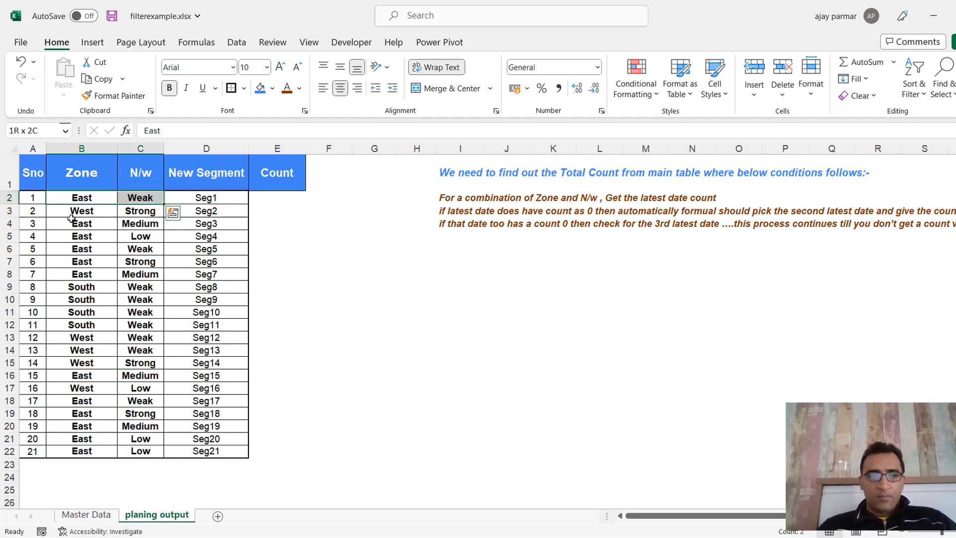
Open the Master Data sheet and examine its Zone, N/w and Count columns
{"action": "left_click", "coordinate": [86, 514]}
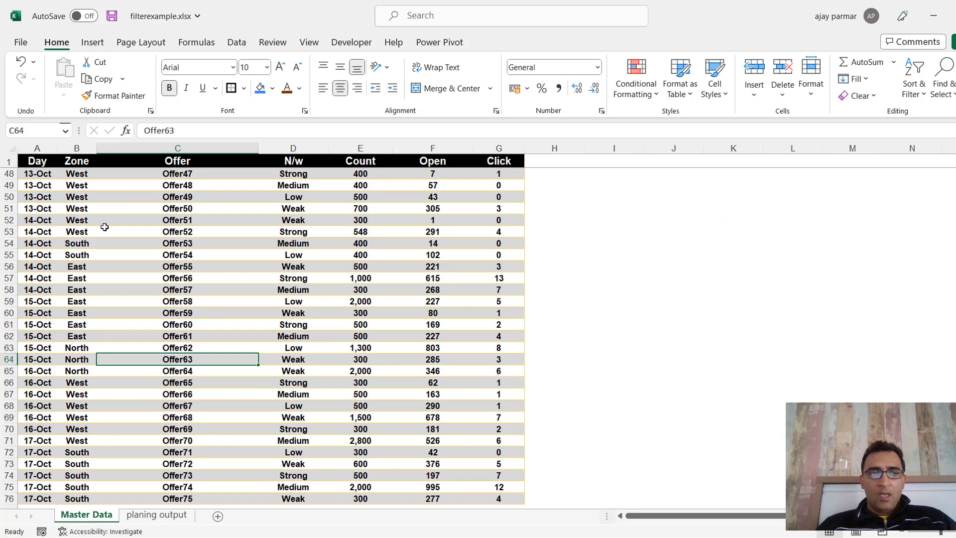
{"action": "left_click", "coordinate": [76, 148]}
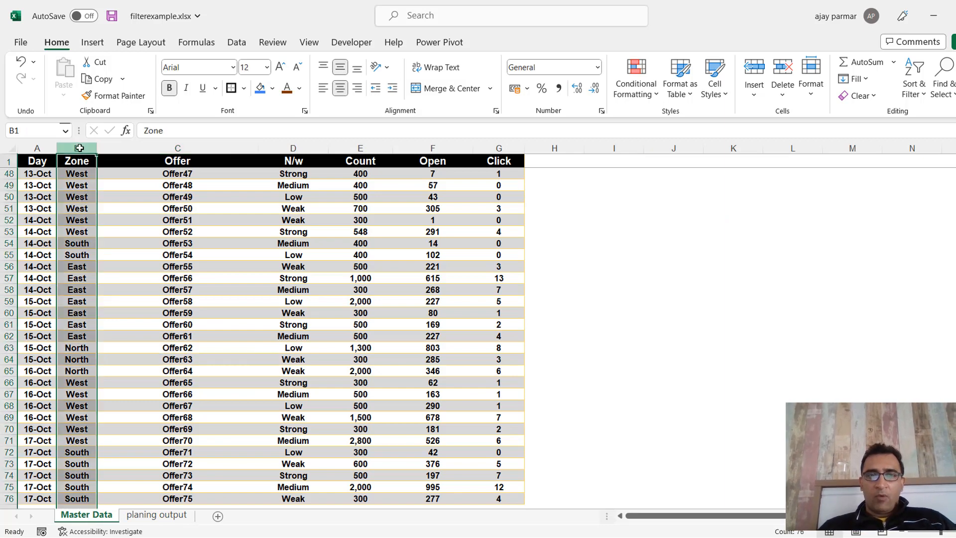
{"action": "left_click", "coordinate": [294, 147]}
{"action": "left_click", "coordinate": [301, 233]}
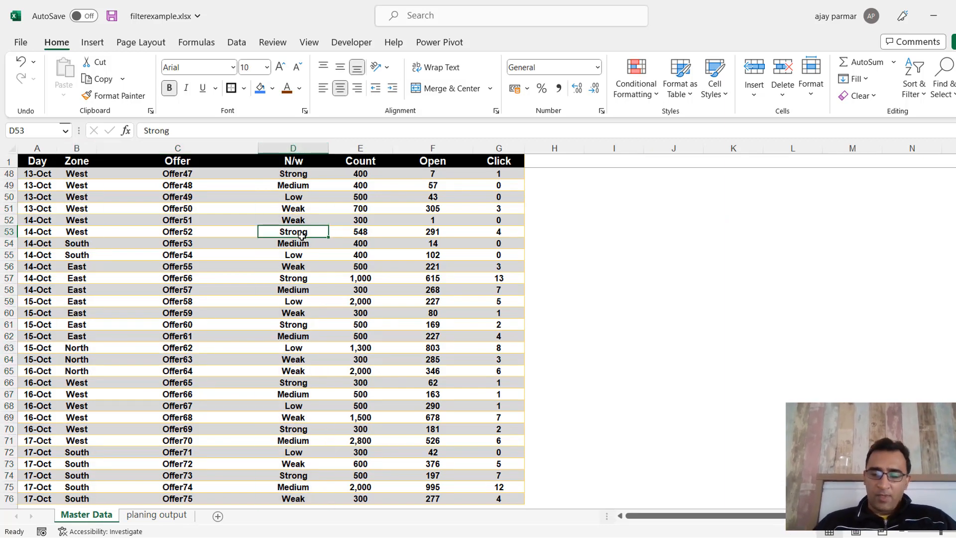
{"action": "key", "text": "Up"}
{"action": "key", "text": "Up"}
{"action": "key", "text": "Up"}
{"action": "key", "text": "Up"}
{"action": "key", "text": "Up"}
{"action": "key", "text": "Up"}
{"action": "key", "text": "Up"}
{"action": "key", "text": "Up"}
{"action": "key", "text": "Up"}
{"action": "key", "text": "Up"}
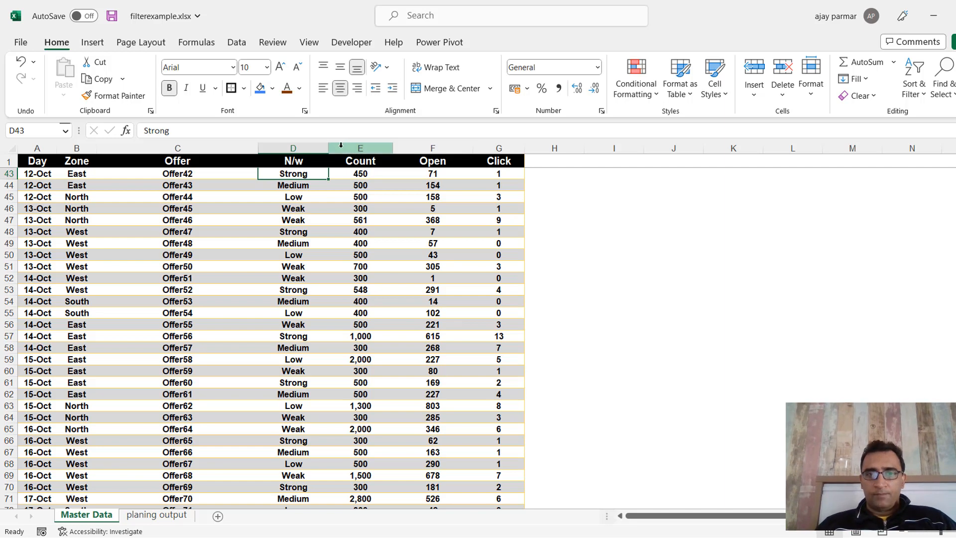
{"action": "left_click", "coordinate": [357, 148]}
{"action": "left_click", "coordinate": [115, 239]}
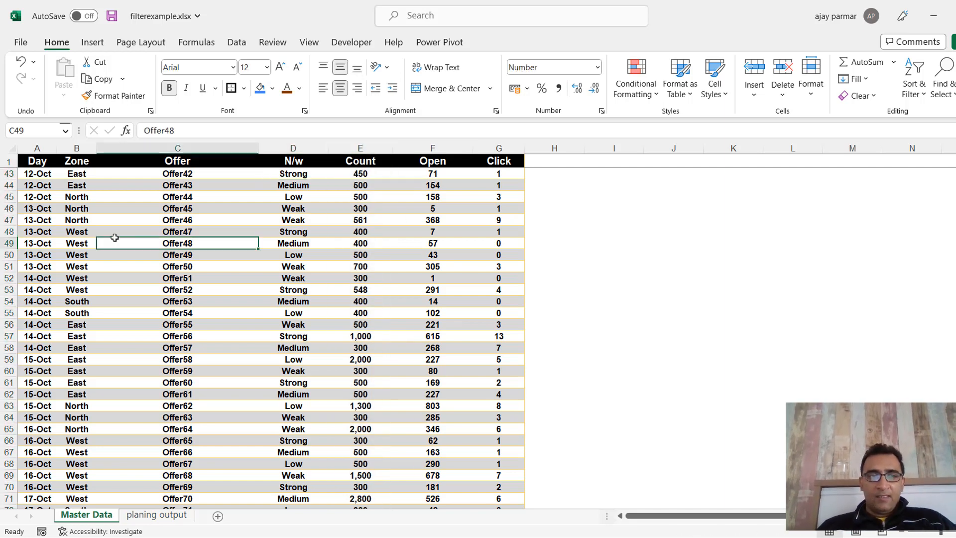
Turn on filters for the header row of the Master Data table
{"action": "key", "text": "ctrl+Up"}
{"action": "key", "text": "Left"}
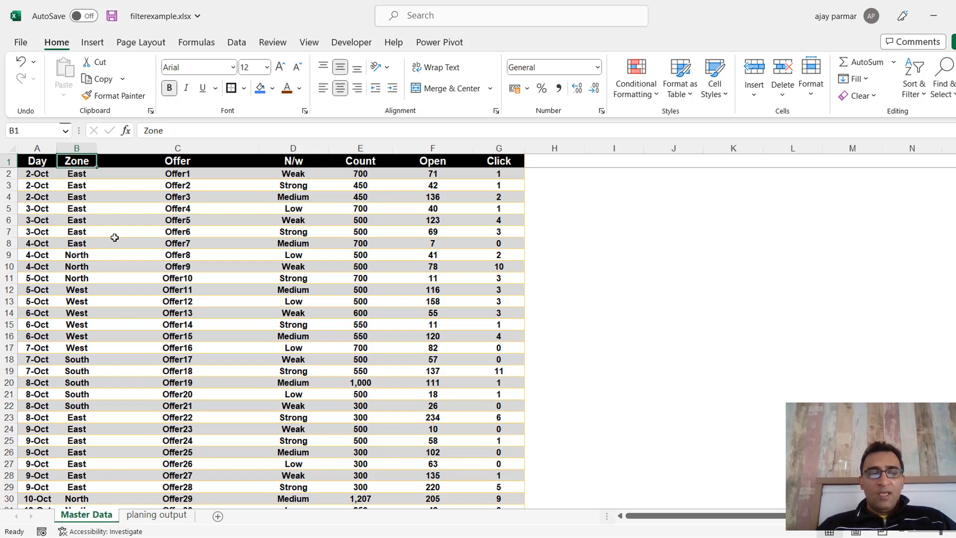
{"action": "key", "text": "alt+d"}
{"action": "key", "text": "f"}
{"action": "key", "text": "f"}
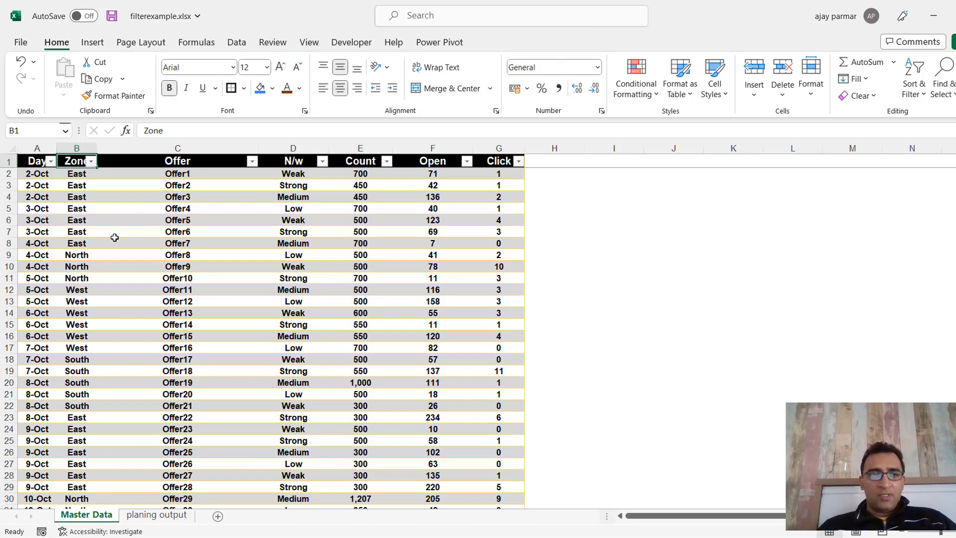
Filter the Zone column to show only East
{"action": "key", "text": "Down"}
{"action": "key", "text": "Up"}
{"action": "key", "text": "alt+Down"}
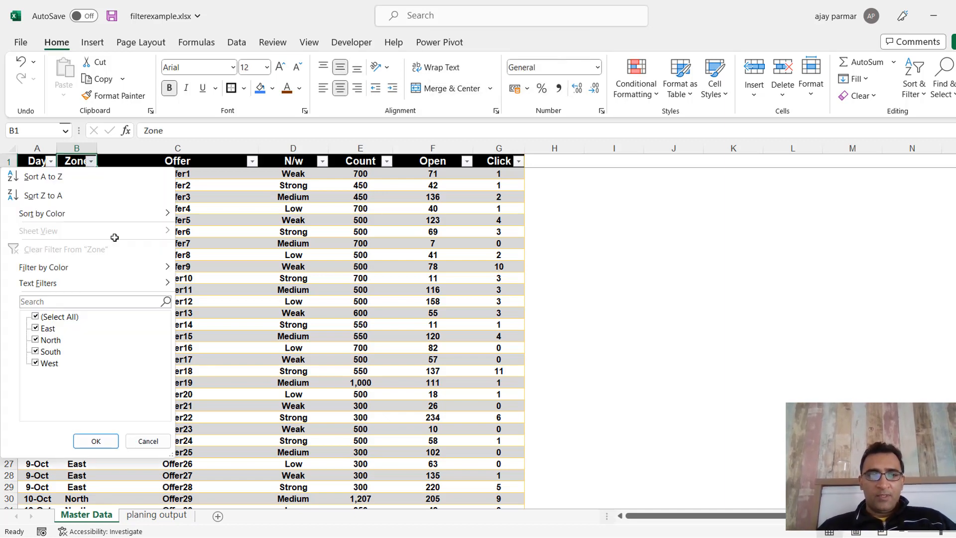
{"action": "left_click", "coordinate": [36, 314]}
{"action": "key", "text": "Down"}
{"action": "key", "text": "space"}
{"action": "key", "text": "Return"}
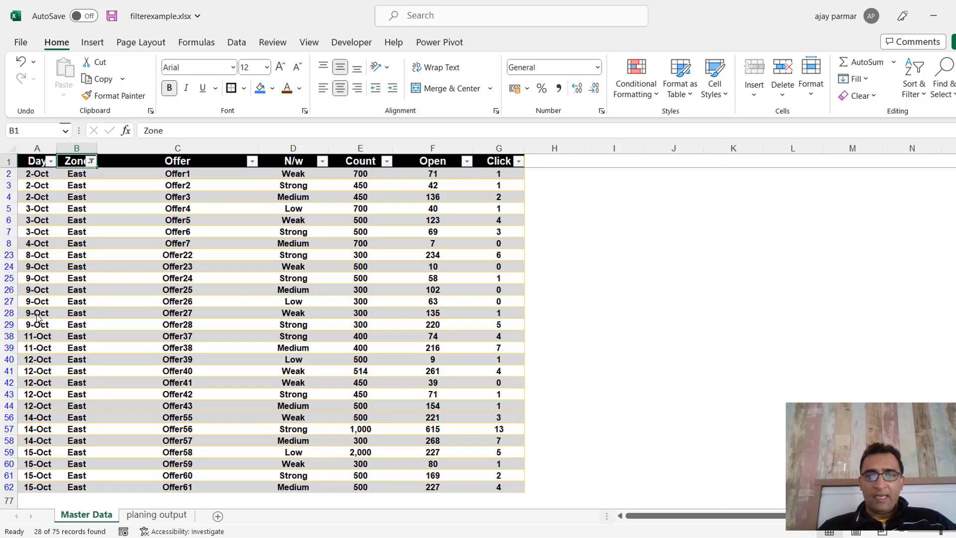
Sort the filtered table by the N/w column from A to Z
{"action": "key", "text": "Right"}
{"action": "key", "text": "Right"}
{"action": "key", "text": "Right"}
{"action": "key", "text": "Left"}
{"action": "key", "text": "alt+Down"}
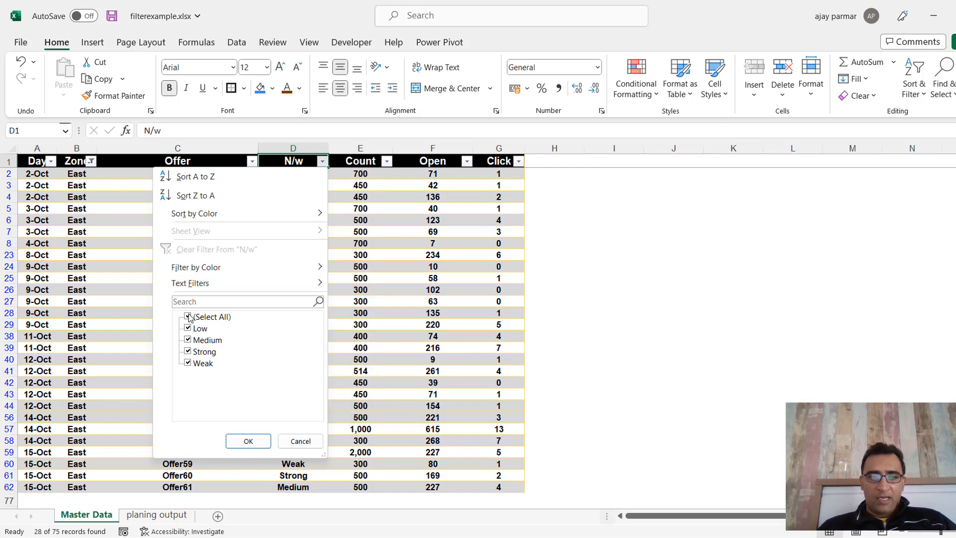
{"action": "key", "text": "s"}
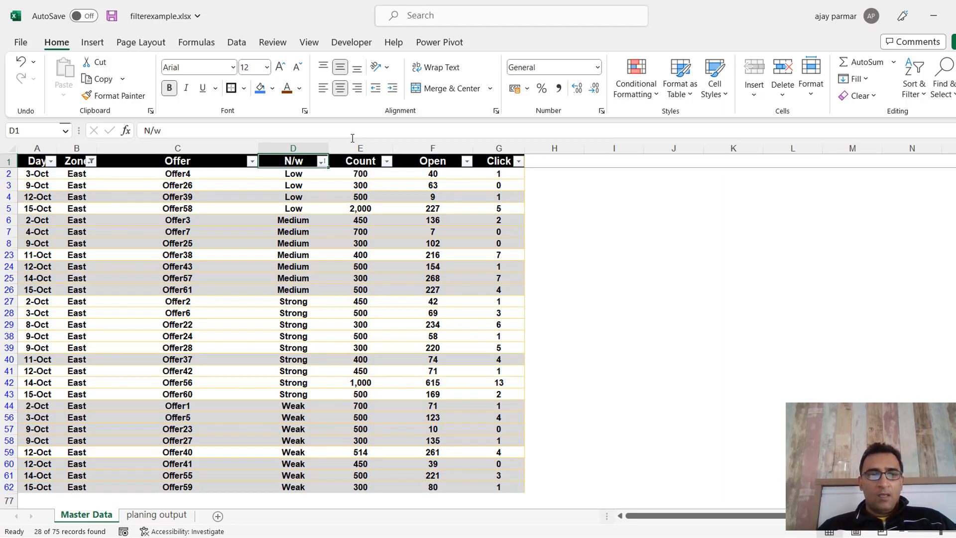
Filter the N/w column to show only Low
{"action": "left_click", "coordinate": [323, 163]}
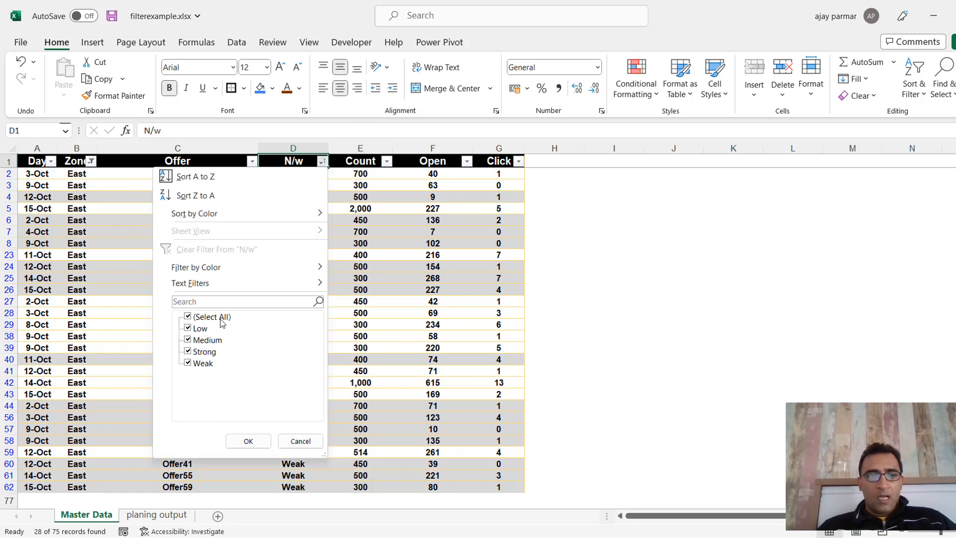
{"action": "left_click", "coordinate": [187, 317]}
{"action": "key", "text": "Down"}
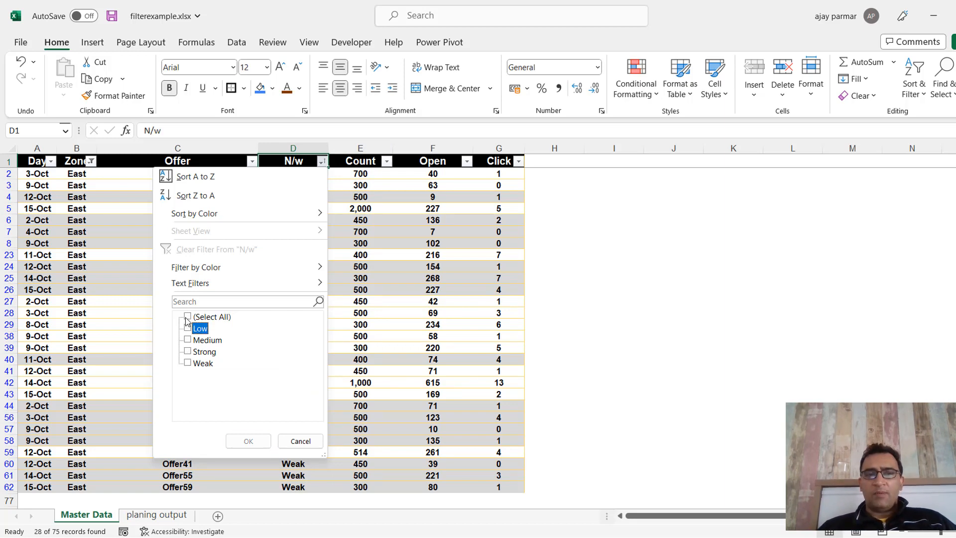
{"action": "key", "text": "space"}
{"action": "key", "text": "Return"}
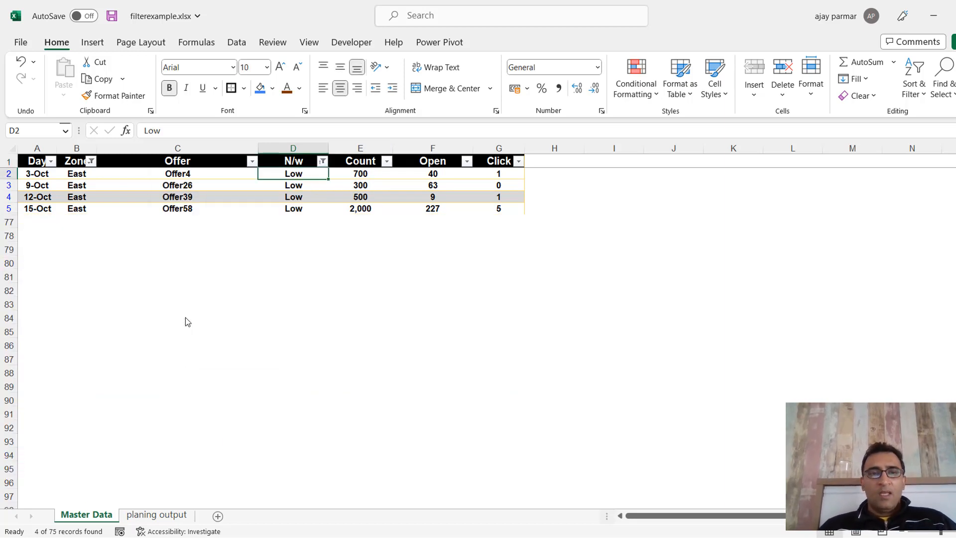
Examine the filtered East and Low records and their Count values
{"action": "key", "text": "Down"}
{"action": "key", "text": "Home"}
{"action": "key", "text": "shift+space"}
{"action": "key", "text": "ctrl+shift+Down"}
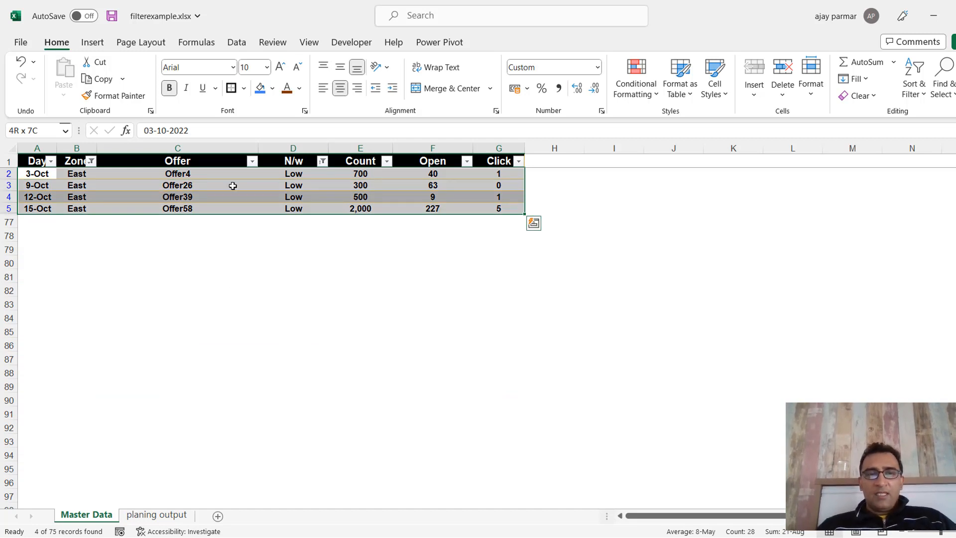
{"action": "left_click", "coordinate": [310, 177]}
{"action": "key", "text": "Right"}
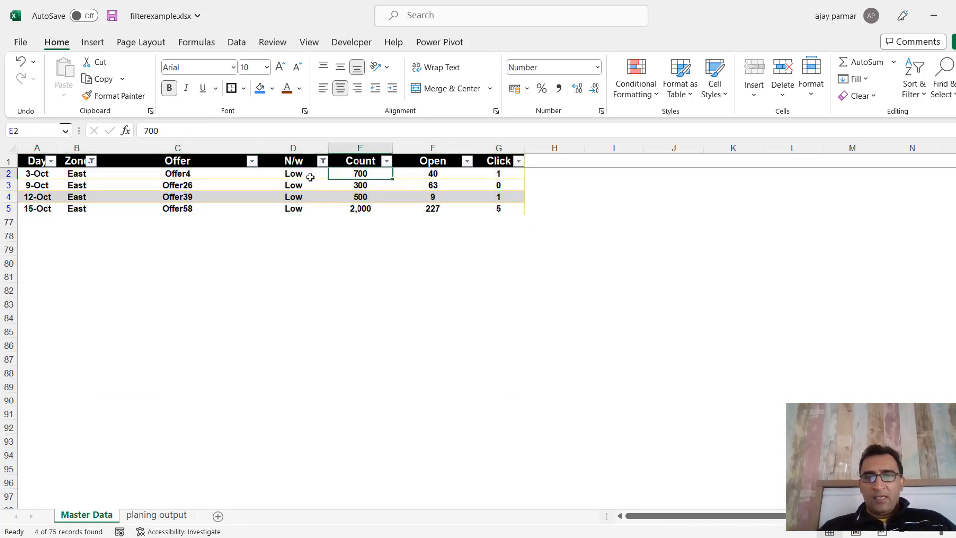
{"action": "key", "text": "shift+Down"}
{"action": "key", "text": "shift+Down"}
{"action": "key", "text": "shift+Down"}
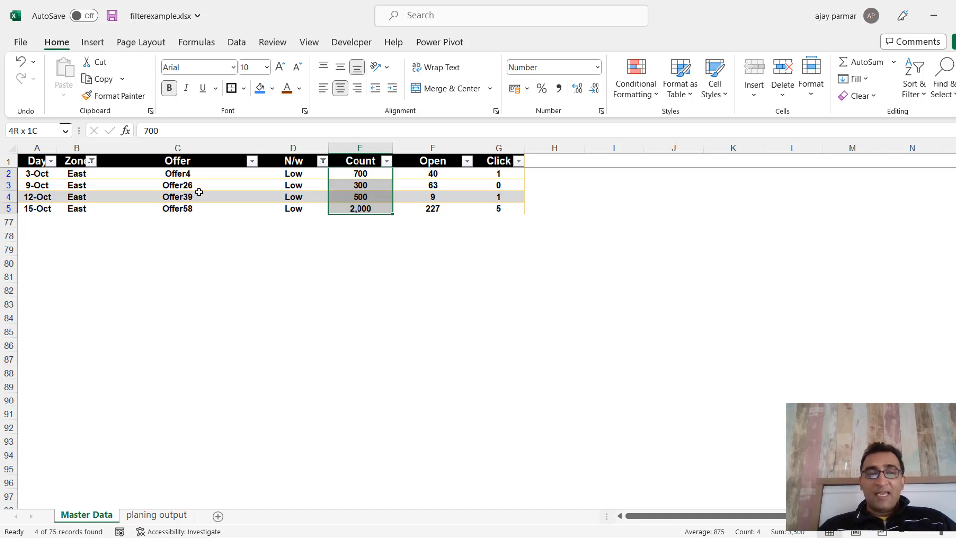
Identify the latest date among the East and Low records and check its Count
{"action": "left_click", "coordinate": [41, 208]}
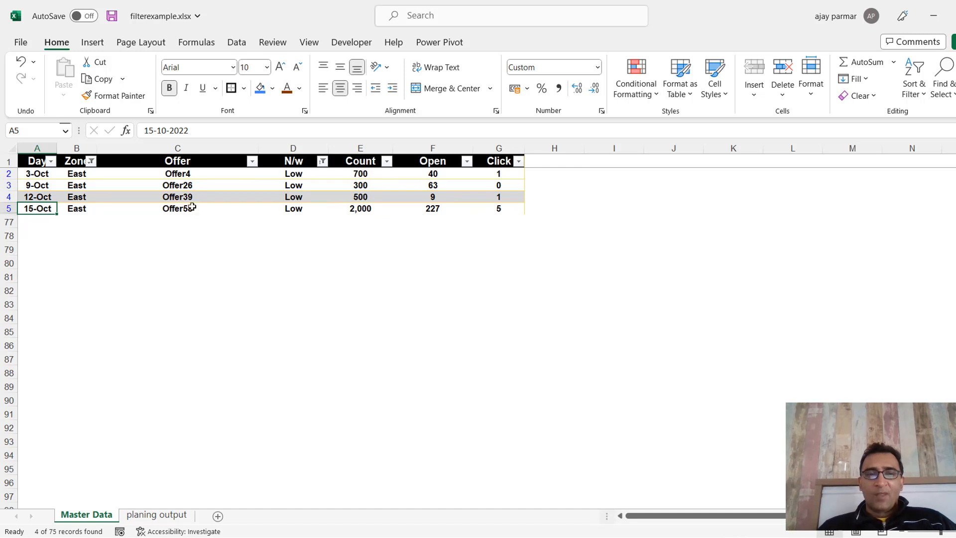
{"action": "left_click", "coordinate": [346, 212]}
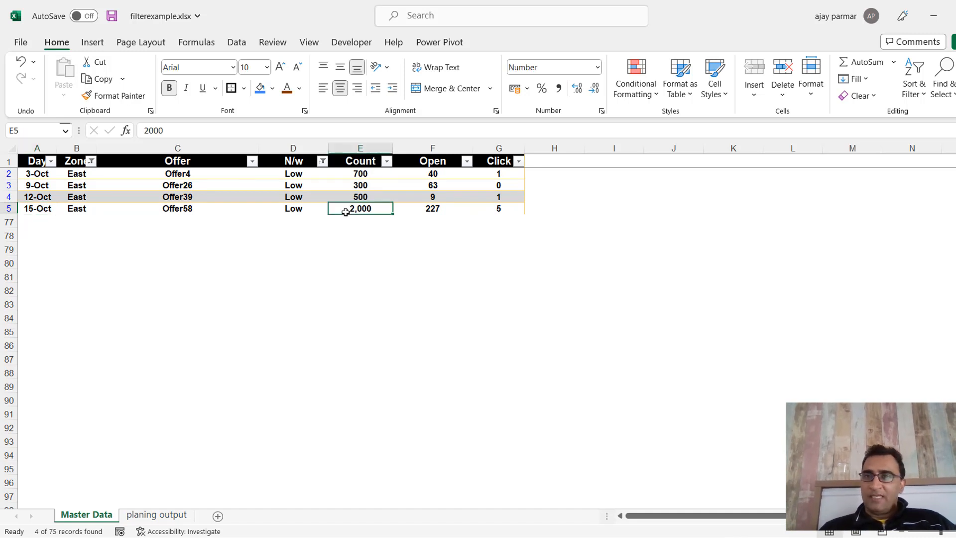
{"action": "left_click", "coordinate": [40, 173]}
{"action": "left_click", "coordinate": [36, 208]}
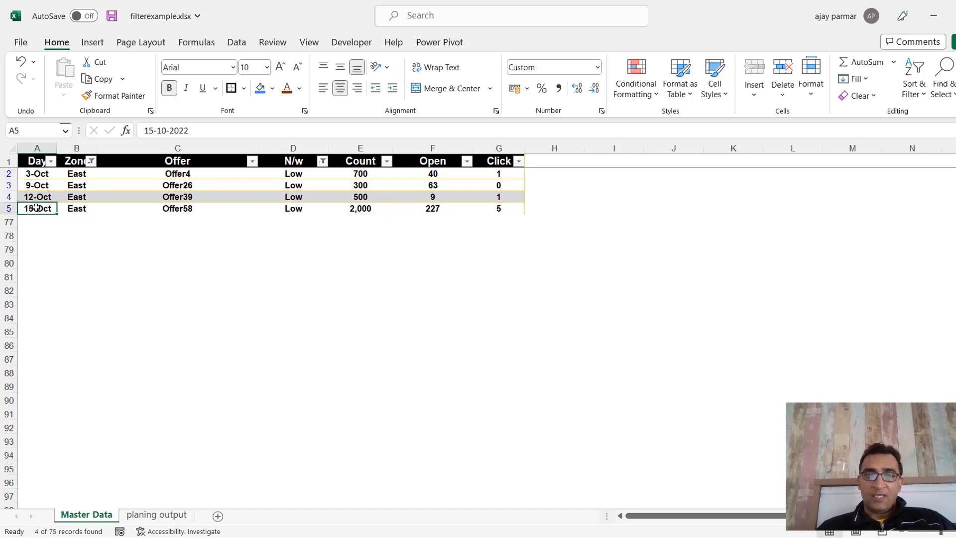
Set the Count of the 15-Oct East/Low record to 0 and select the Count of the 12-Oct record
{"action": "left_click", "coordinate": [362, 209]}
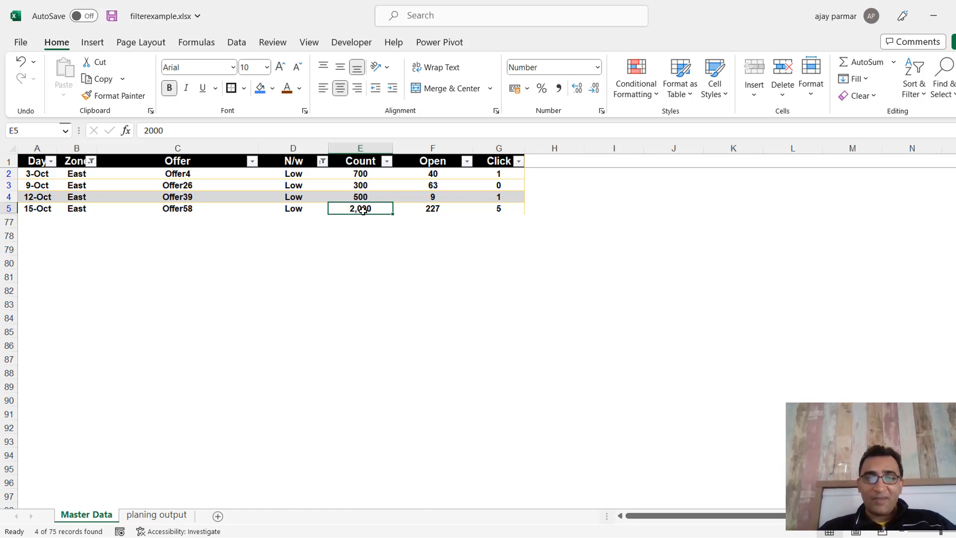
{"action": "type", "text": "0"}
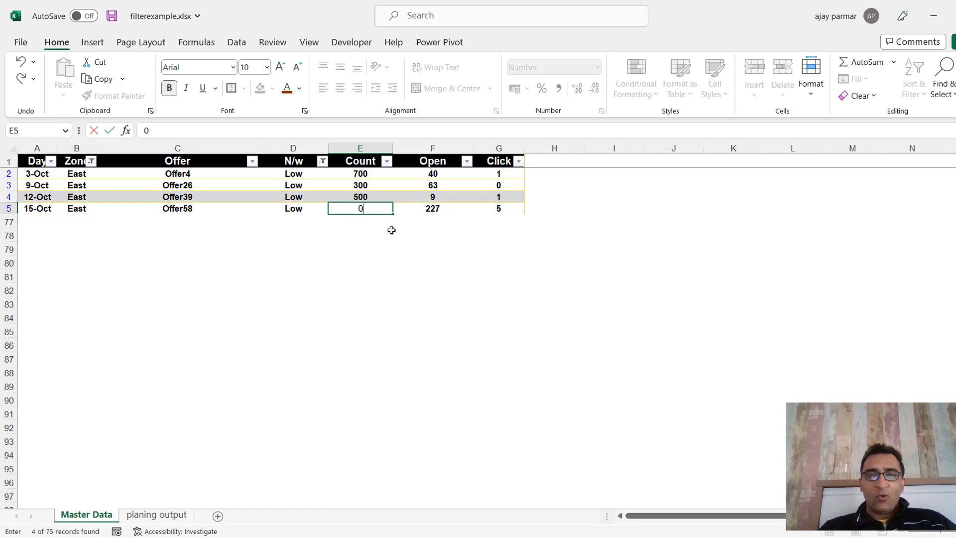
{"action": "key", "text": "Return"}
{"action": "key", "text": "Up"}
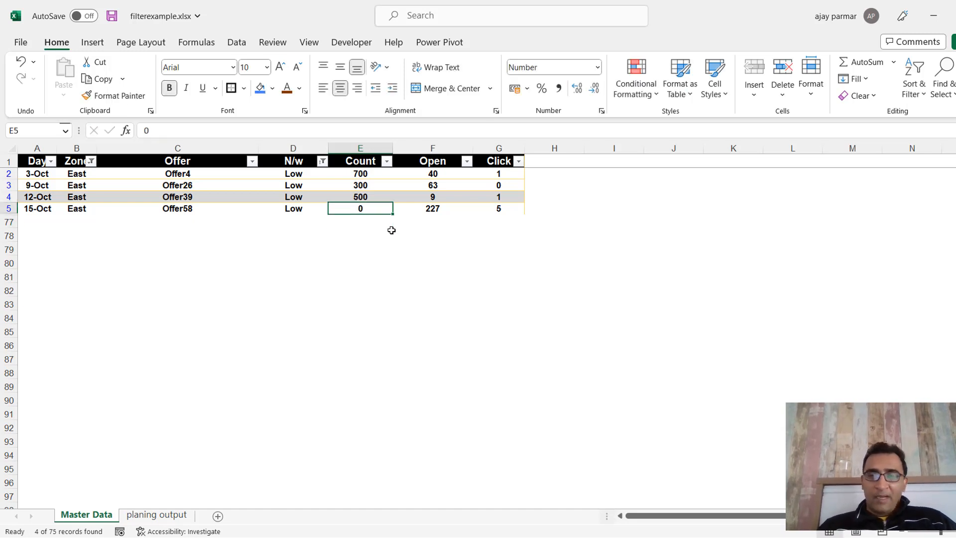
{"action": "key", "text": "Up"}
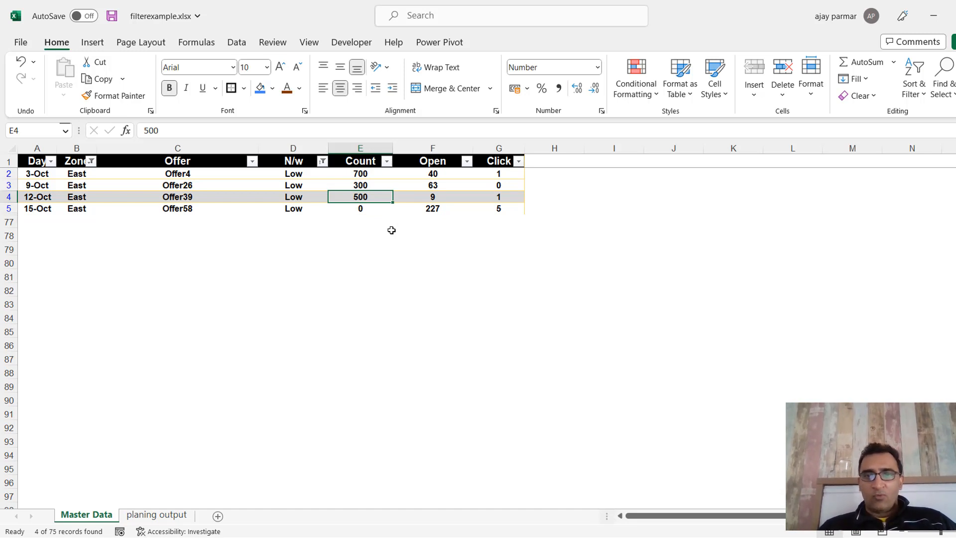
Set the Count of the 12-Oct East/Low record to 0 and select the date of the 9-Oct record
{"action": "type", "text": "0"}
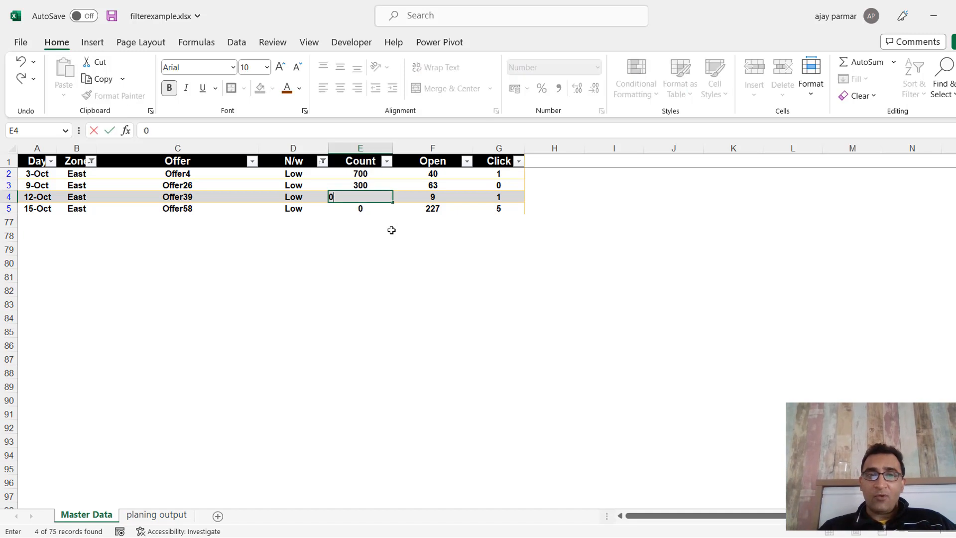
{"action": "key", "text": "Up"}
{"action": "key", "text": "Left"}
{"action": "key", "text": "Left"}
{"action": "key", "text": "Left"}
{"action": "key", "text": "Left"}
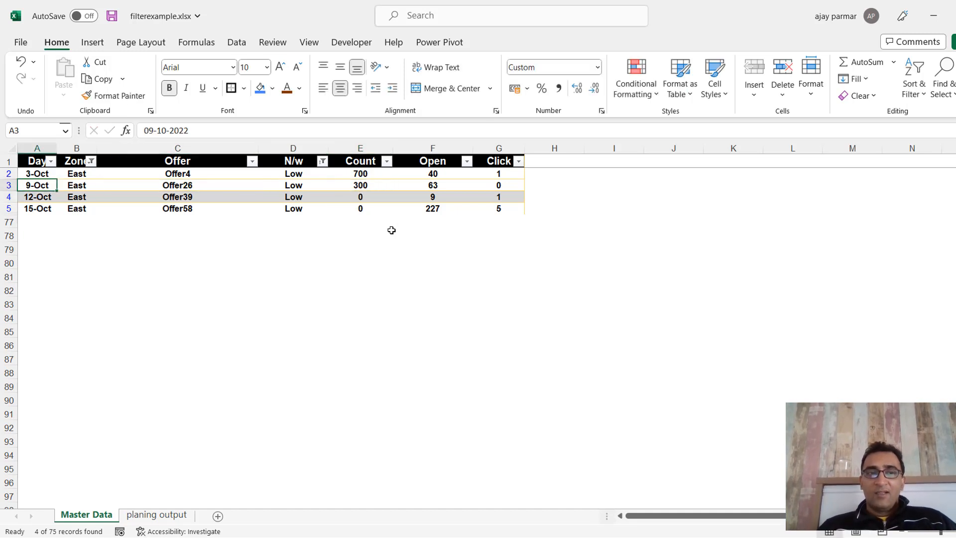
Check the Count of the 9-Oct East/Low record against the zeroed Counts of the 12-Oct and 15-Oct records
{"action": "key", "text": "Right"}
{"action": "key", "text": "Right"}
{"action": "key", "text": "Right"}
{"action": "key", "text": "Right"}
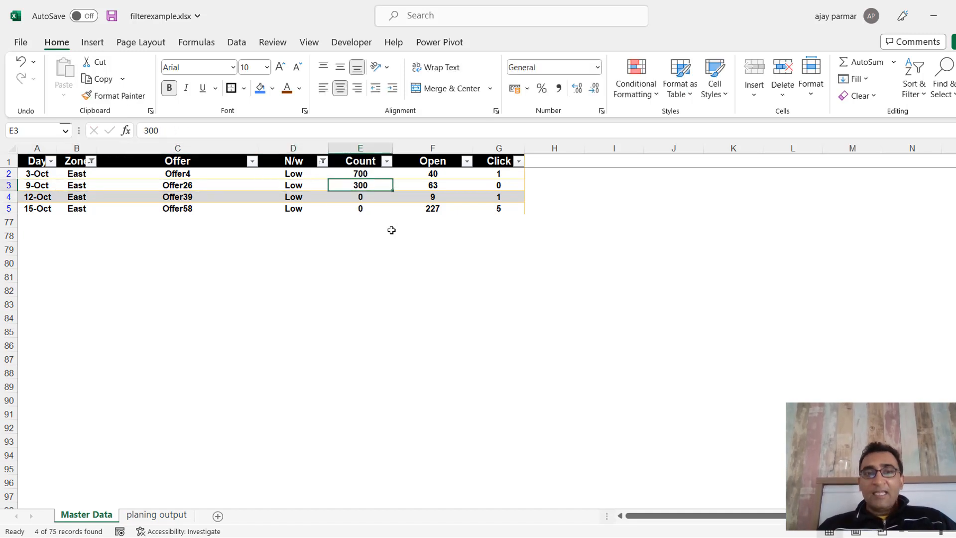
{"action": "key", "text": "Down"}
{"action": "key", "text": "Down"}
{"action": "key", "text": "Up"}
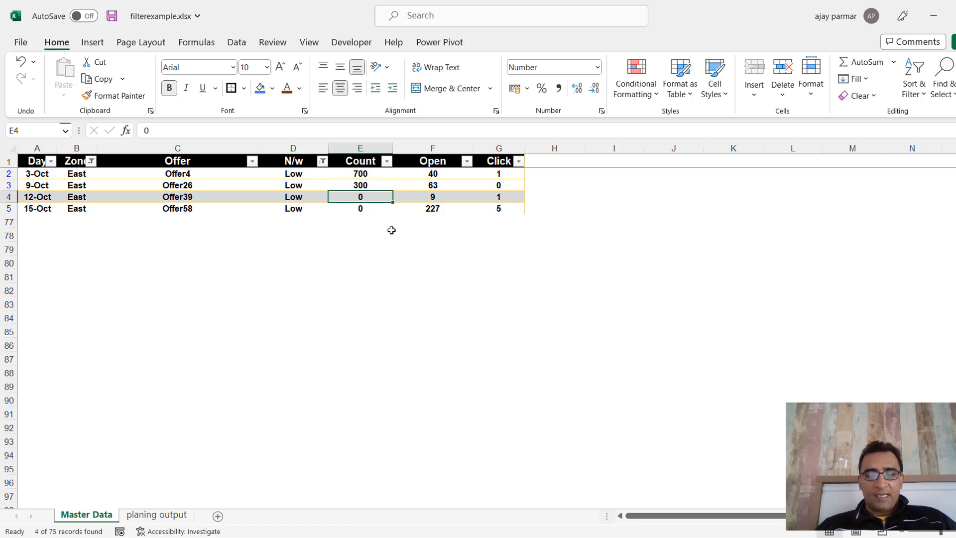
Undo the last two Count changes, those of the 12-Oct and 15-Oct East/Low records
{"action": "key", "text": "ctrl+z"}
{"action": "key", "text": "ctrl+z"}
{"action": "key", "text": "Up"}
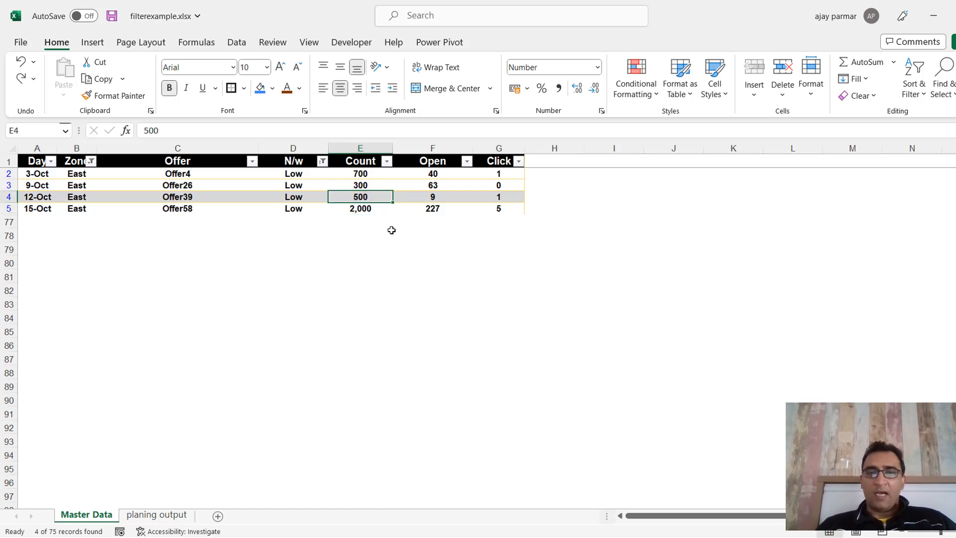
{"action": "key", "text": "Up"}
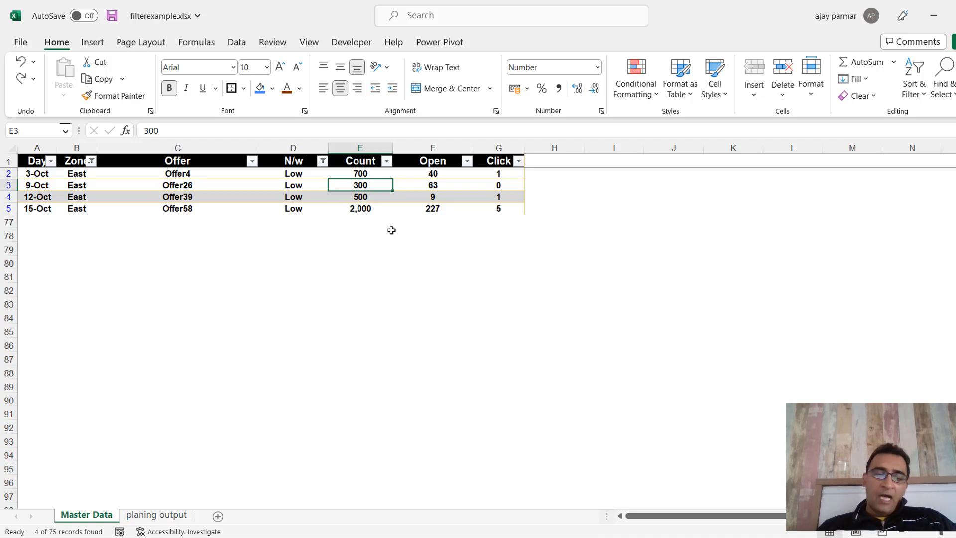
Remove the filters from the Master Data table and return to cell A1
{"action": "key", "text": "alt+d"}
{"action": "key", "text": "Up"}
{"action": "key", "text": "Up"}
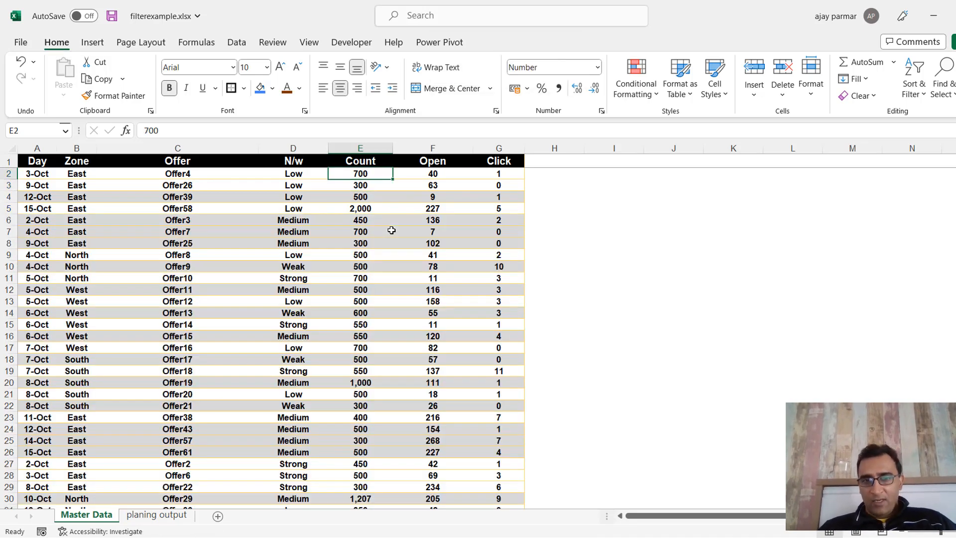
{"action": "key", "text": "Home"}
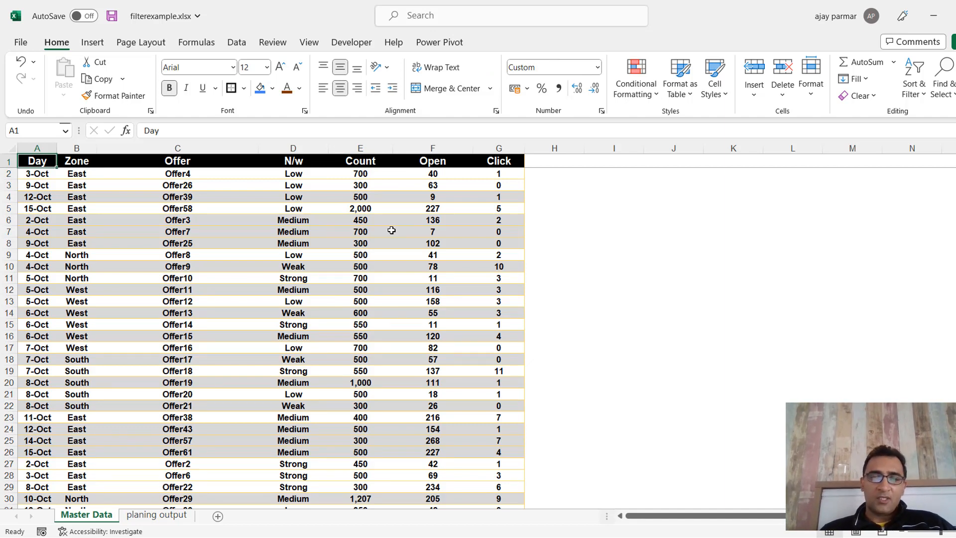
Switch to the planing output sheet and select the empty cell H7
{"action": "left_click", "coordinate": [156, 514]}
{"action": "left_click", "coordinate": [431, 286]}
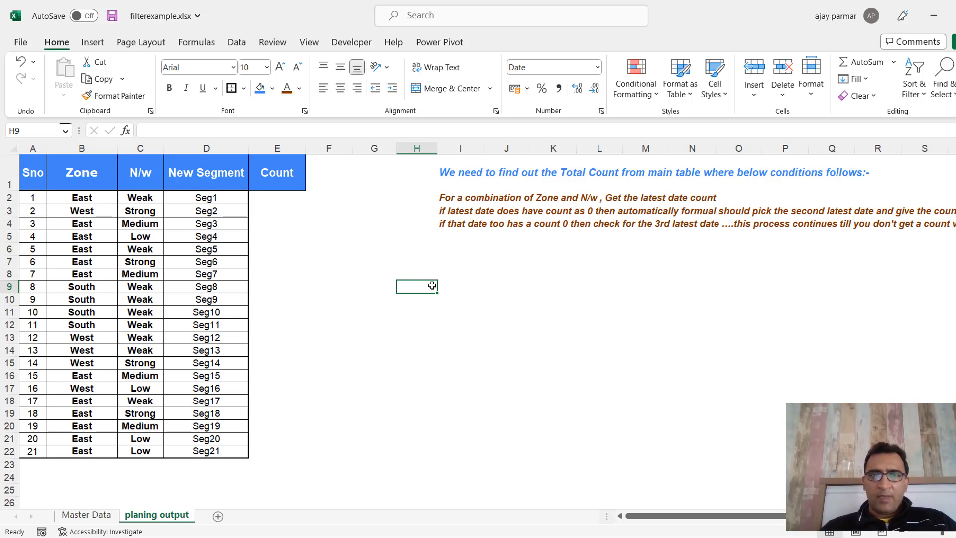
{"action": "left_click", "coordinate": [402, 257]}
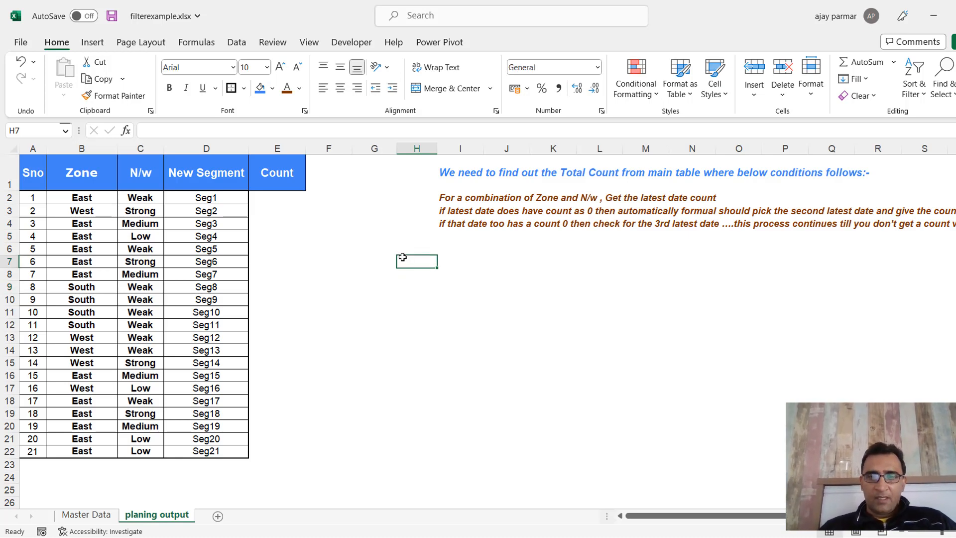
{"action": "key", "text": "Right"}
{"action": "key", "text": "Left"}
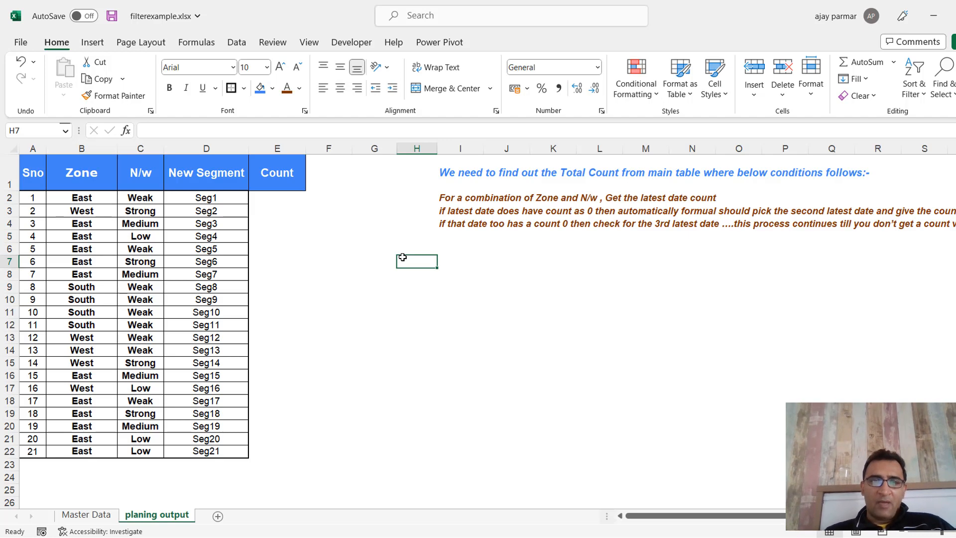
{"action": "key", "text": "Down"}
{"action": "key", "text": "Up"}
{"action": "key", "text": "Left"}
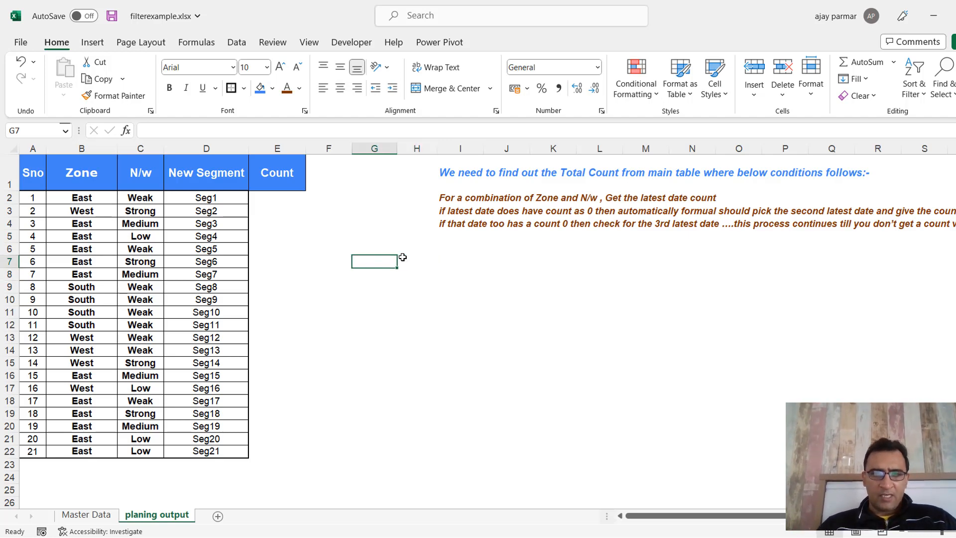
{"action": "key", "text": "Right"}
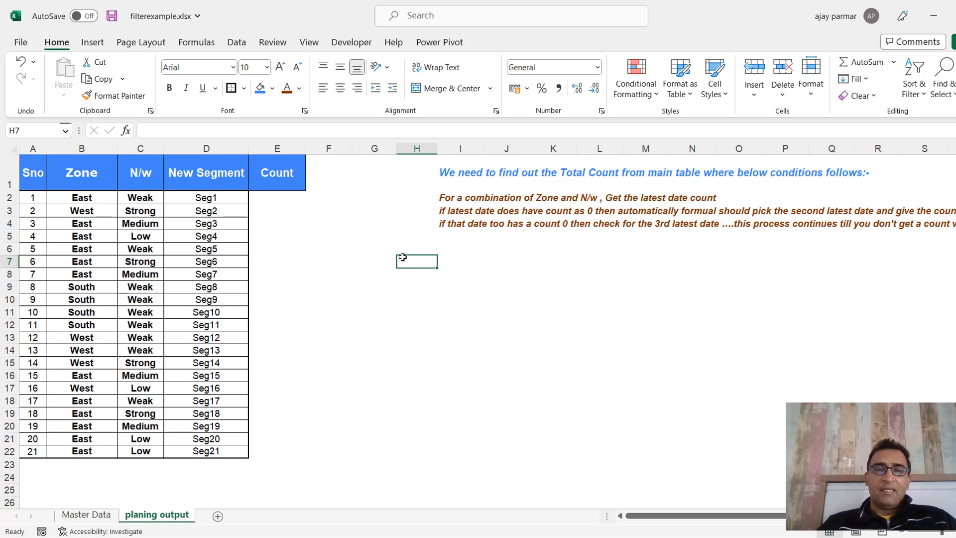
Start a FILTER formula in H7 with the whole Master Data table, A1:G76, as its array
{"action": "type", "text": "=filter"}
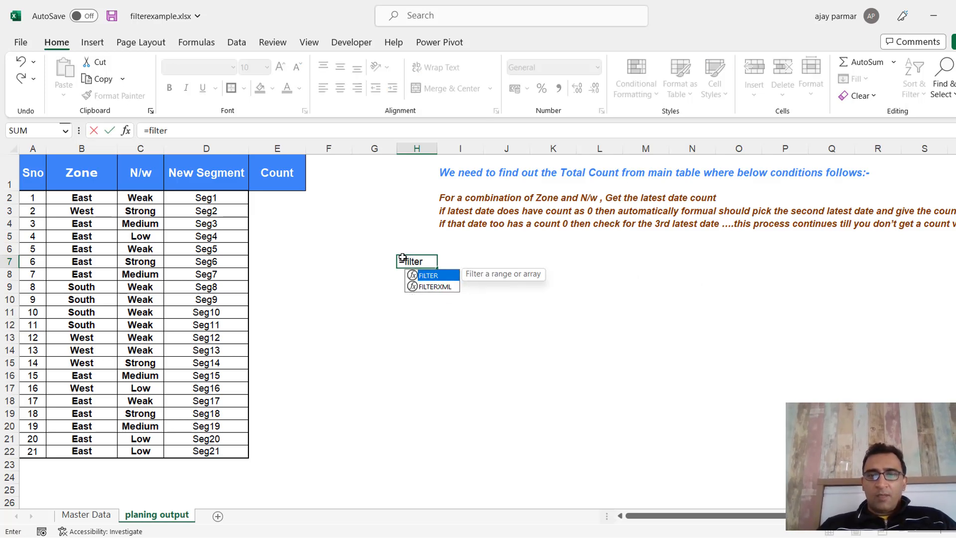
{"action": "type", "text": "("}
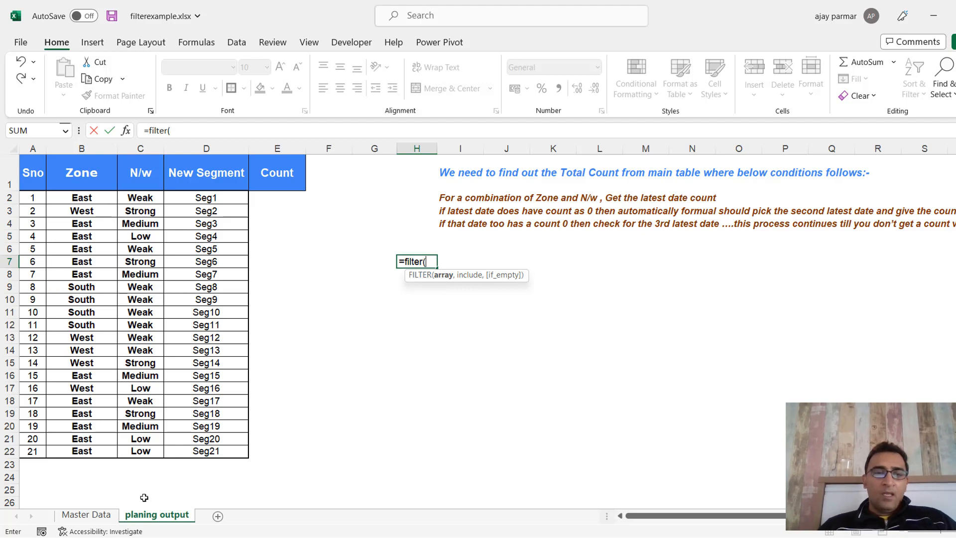
{"action": "left_click", "coordinate": [102, 514]}
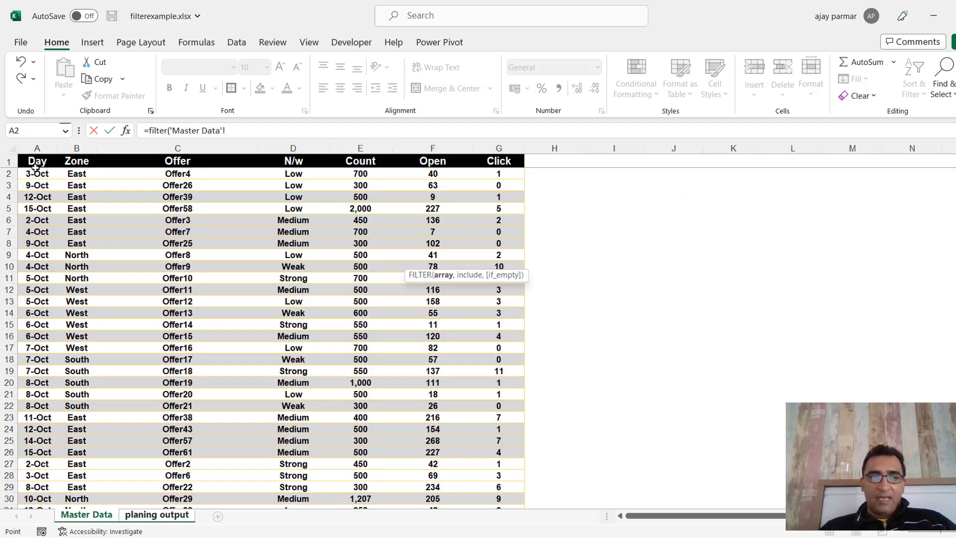
{"action": "left_click", "coordinate": [32, 162]}
{"action": "key", "text": "ctrl+shift+Right"}
{"action": "key", "text": "ctrl+shift+Down"}
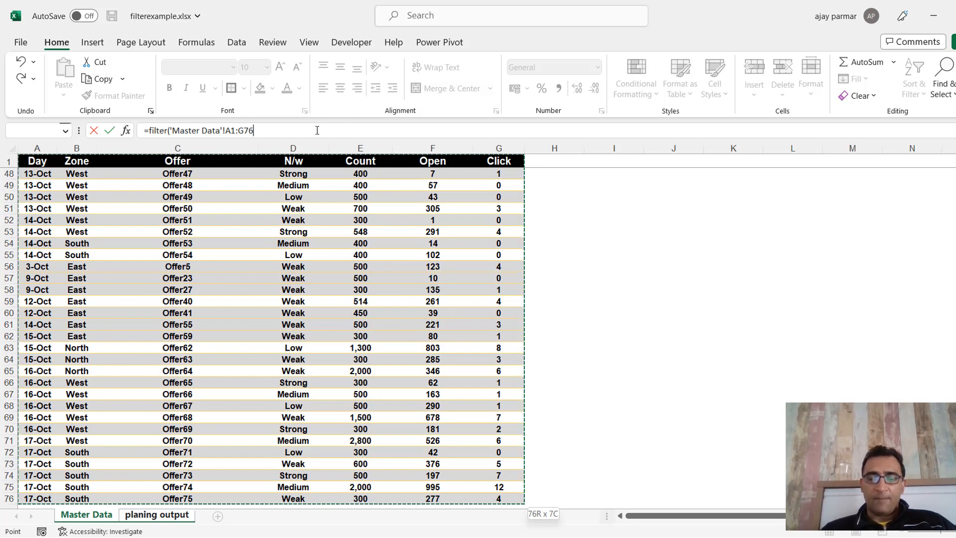
{"action": "type", "text": ","}
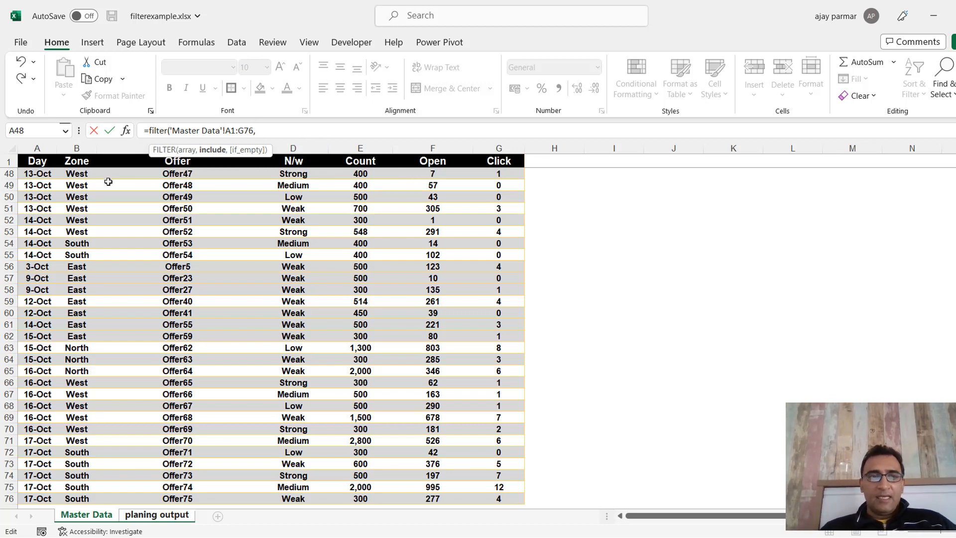
Add the include condition that the Zone range 'Master Data'!B1:B76 equals B2 on the planing output sheet
{"action": "left_click_drag", "start_coordinate": [82, 160], "coordinate": [78, 498]}
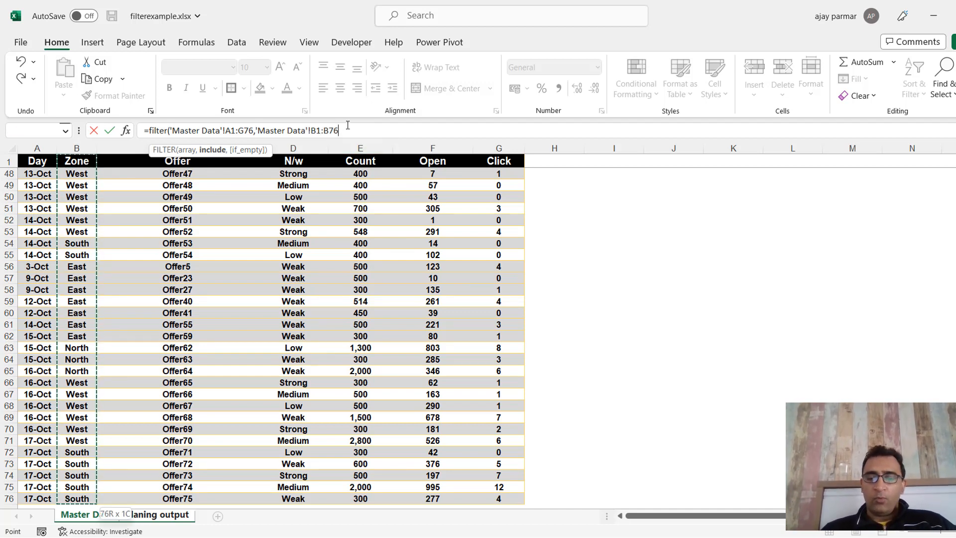
{"action": "type", "text": "="}
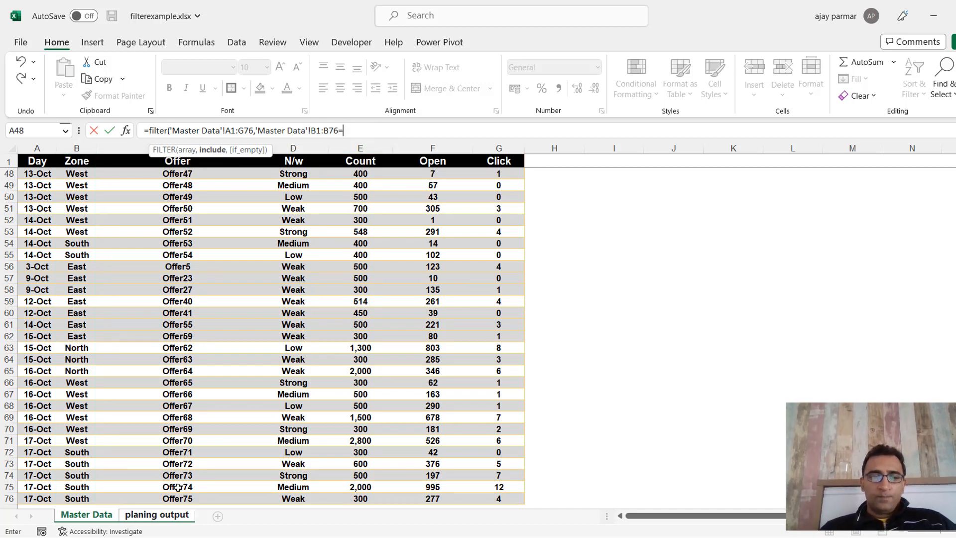
{"action": "left_click", "coordinate": [151, 516]}
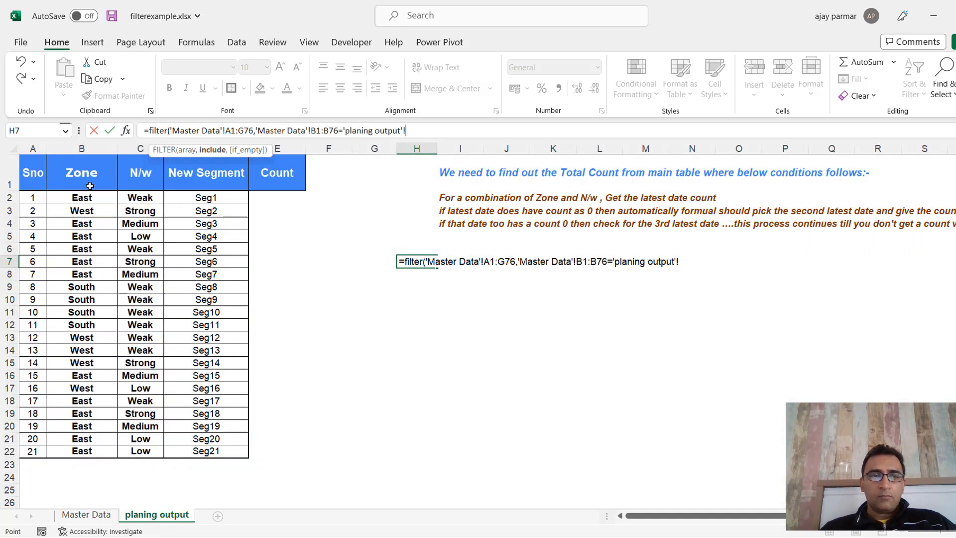
{"action": "left_click", "coordinate": [75, 196]}
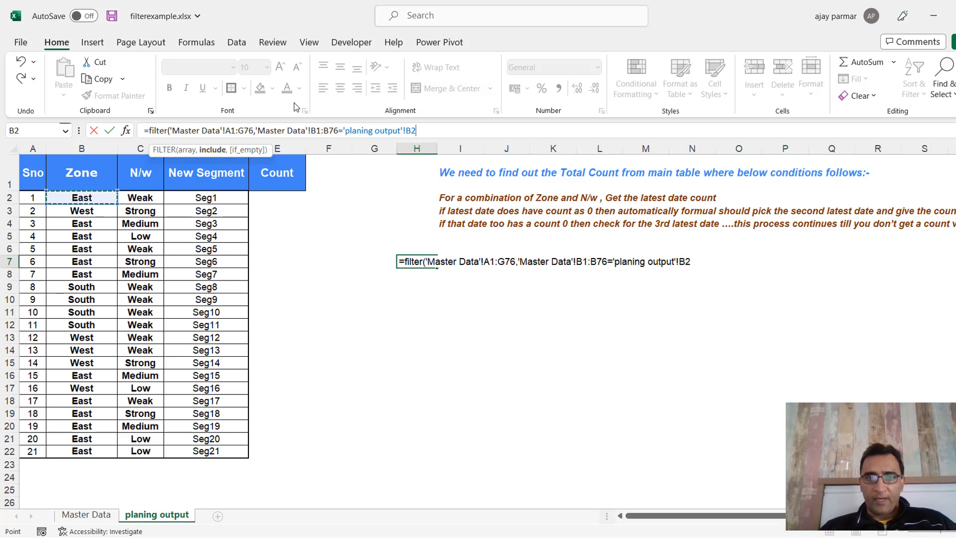
Make the Zone range in the FILTER condition absolute as $B$1:$B$76
{"action": "left_click", "coordinate": [317, 132]}
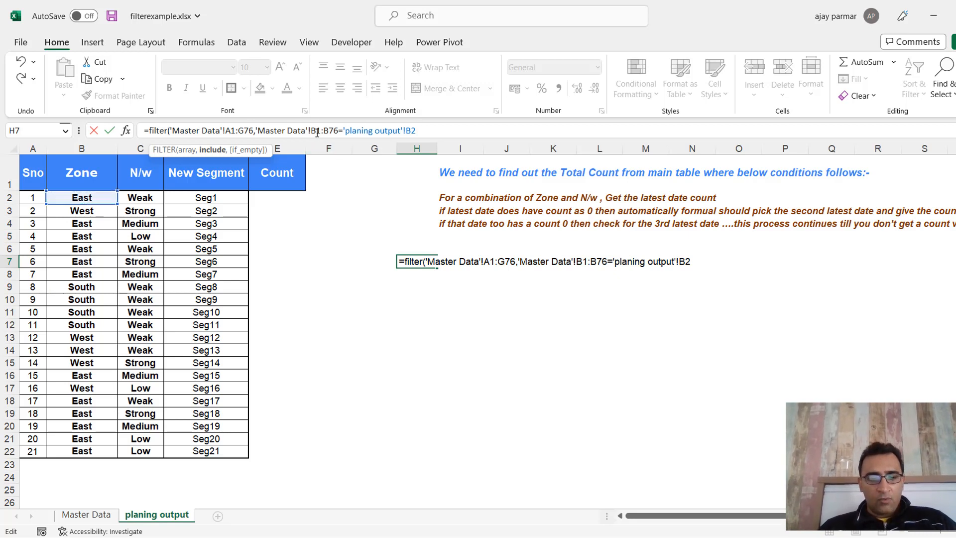
{"action": "key", "text": "F4"}
{"action": "left_click", "coordinate": [339, 131]}
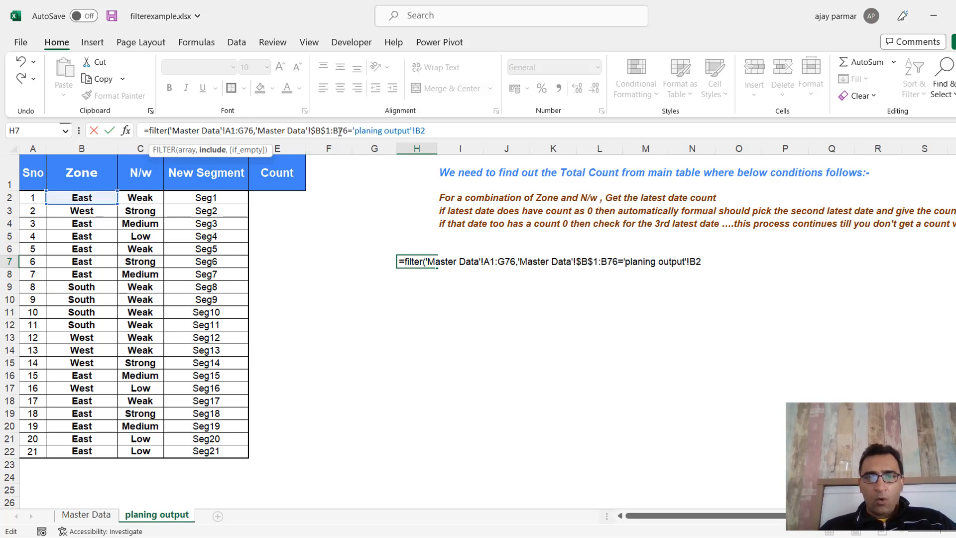
{"action": "key", "text": "F4"}
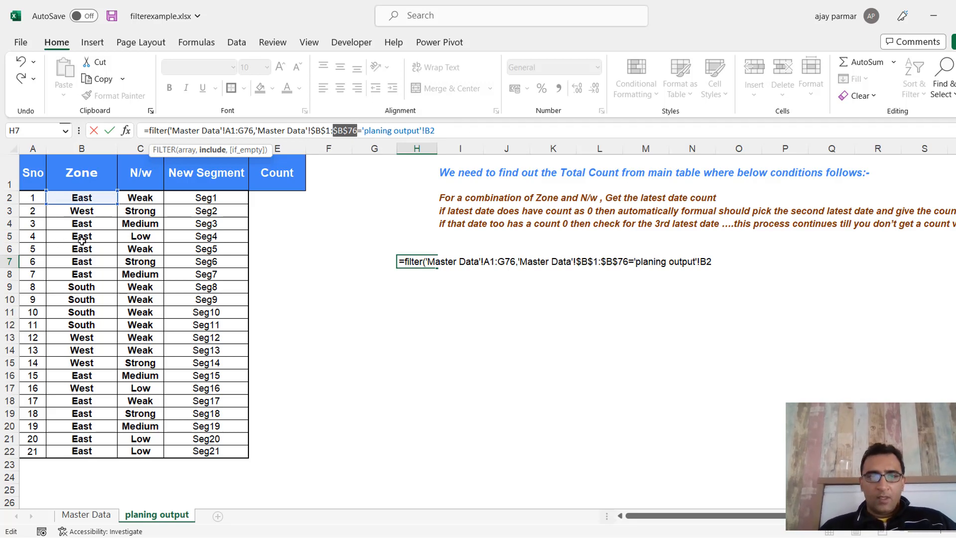
Enclose the Zone condition in parentheses and append *( for a second condition
{"action": "left_click", "coordinate": [457, 130]}
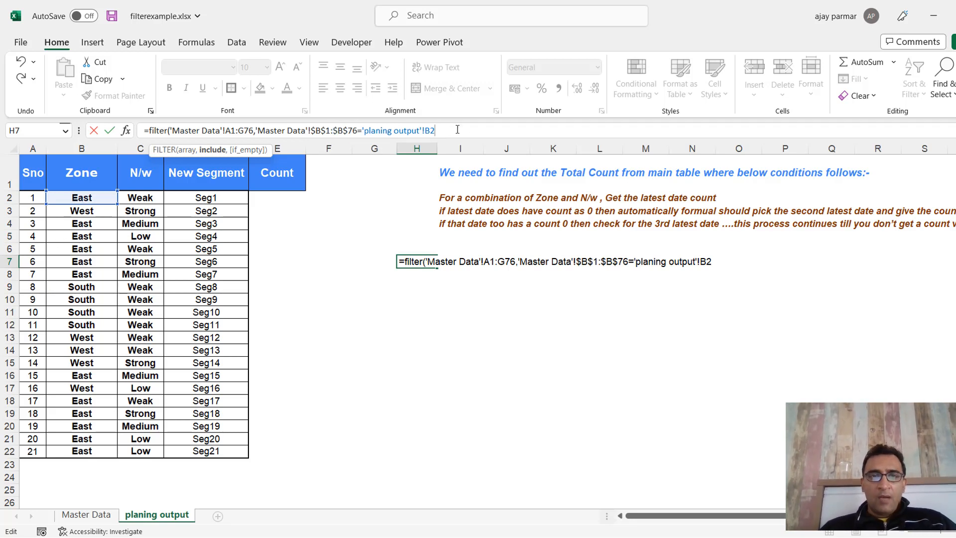
{"action": "type", "text": ")"}
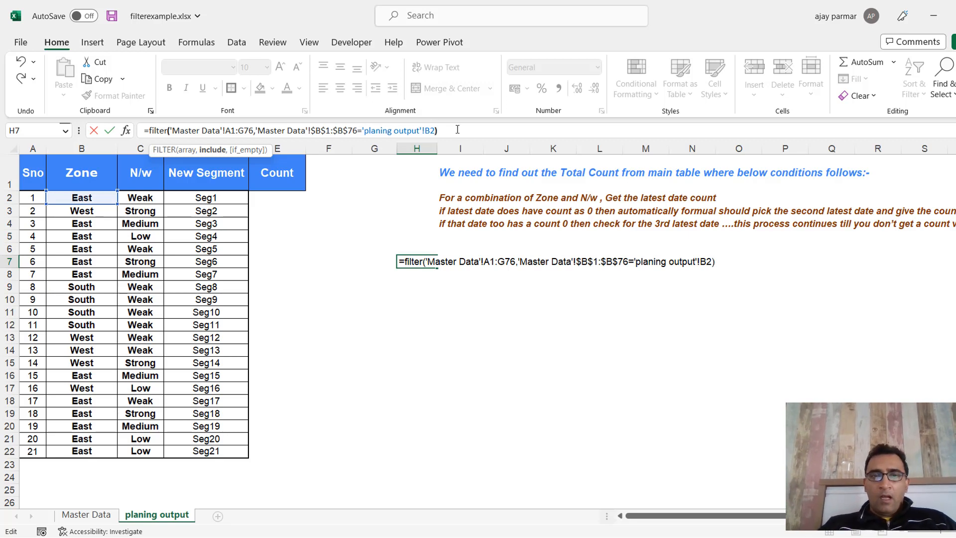
{"action": "left_click", "coordinate": [261, 131]}
{"action": "left_click", "coordinate": [258, 130]}
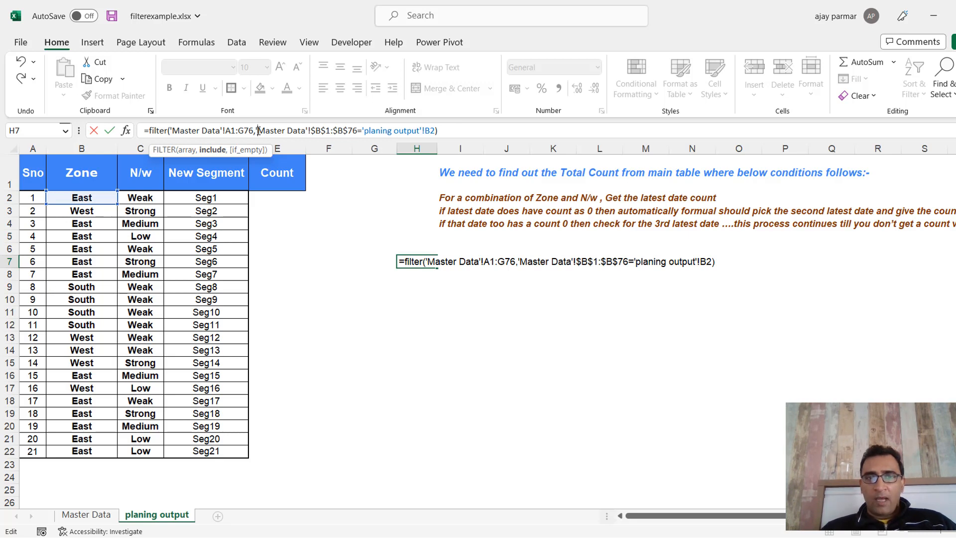
{"action": "left_click", "coordinate": [255, 131]}
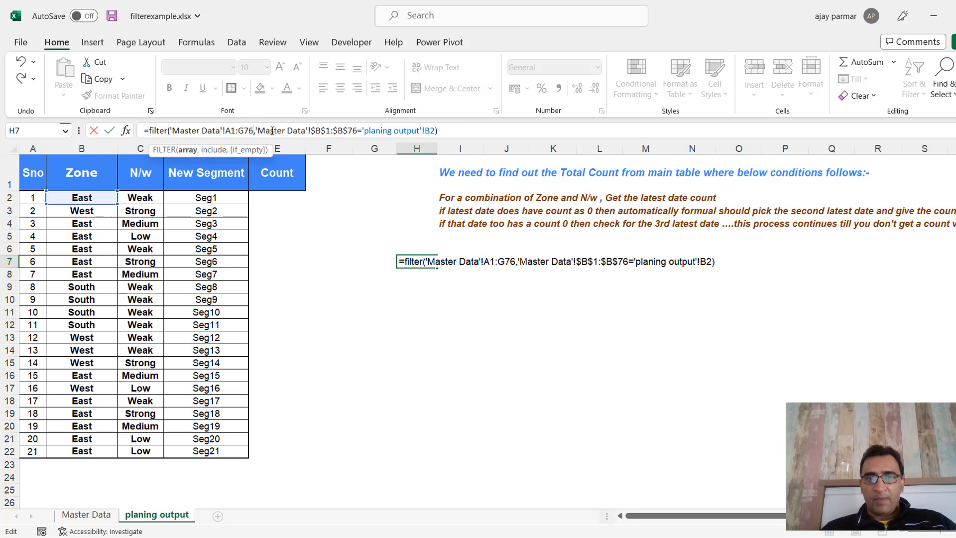
{"action": "key", "text": "Right"}
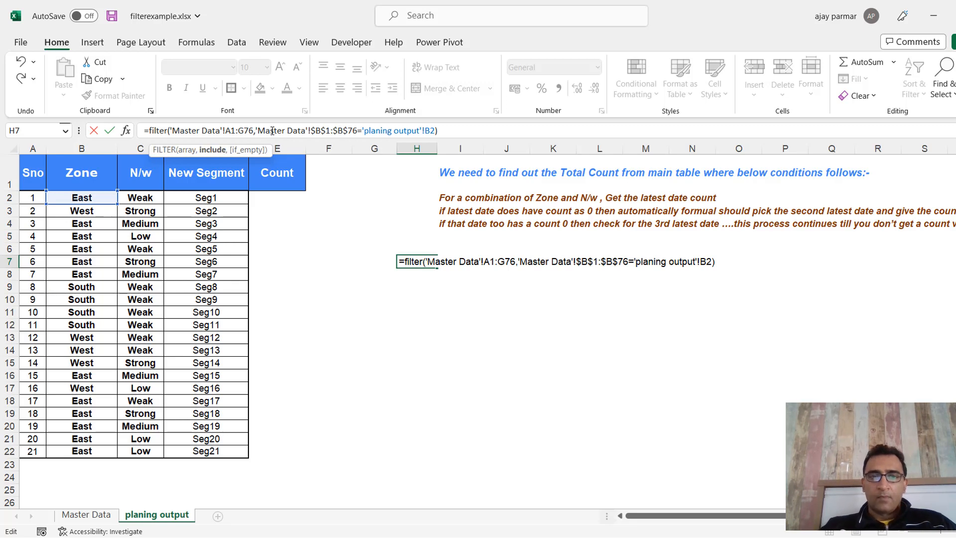
{"action": "type", "text": "("}
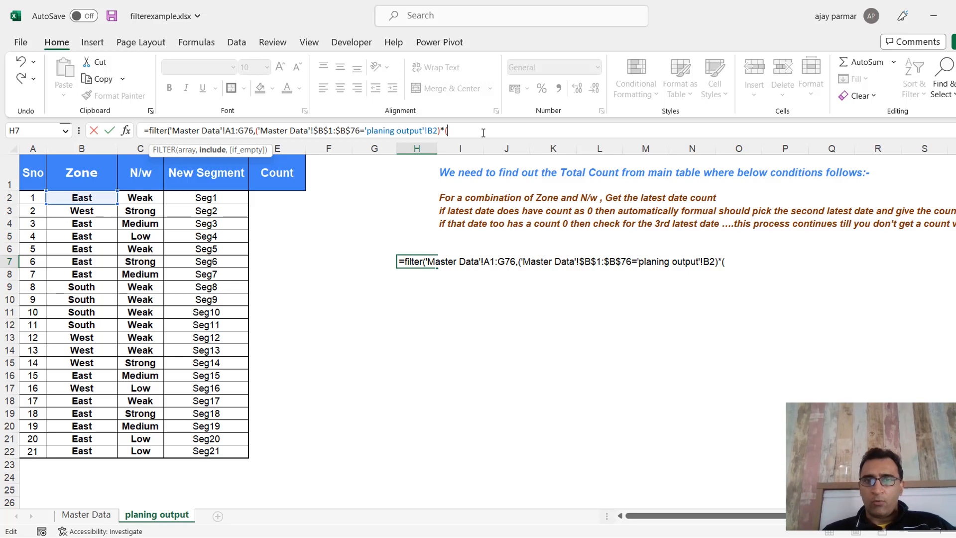
Reference the N/w column on Master Data in the second FILTER condition as the absolute range $D$1:$D$76
{"action": "left_click", "coordinate": [98, 516]}
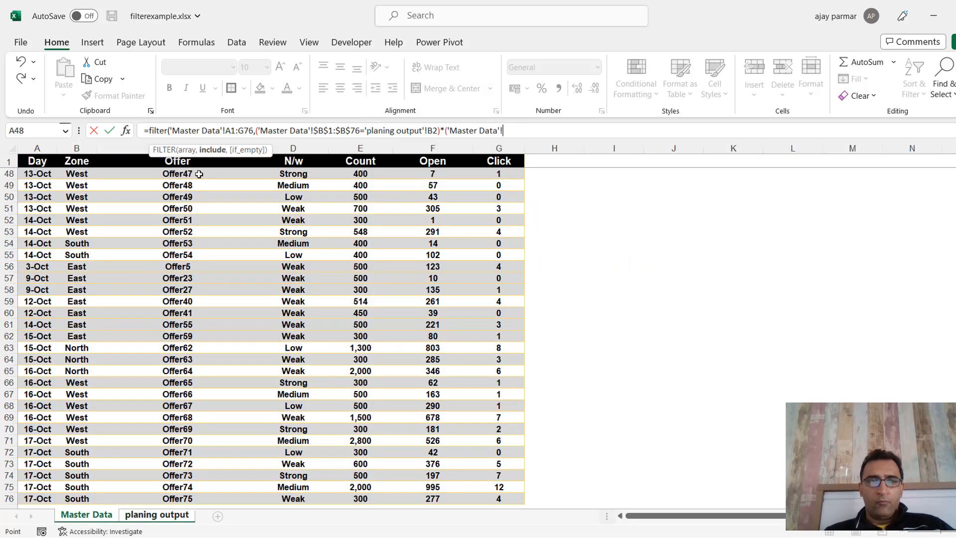
{"action": "key", "text": "Right"}
{"action": "key", "text": "Right"}
{"action": "key", "text": "Right"}
{"action": "key", "text": "Up"}
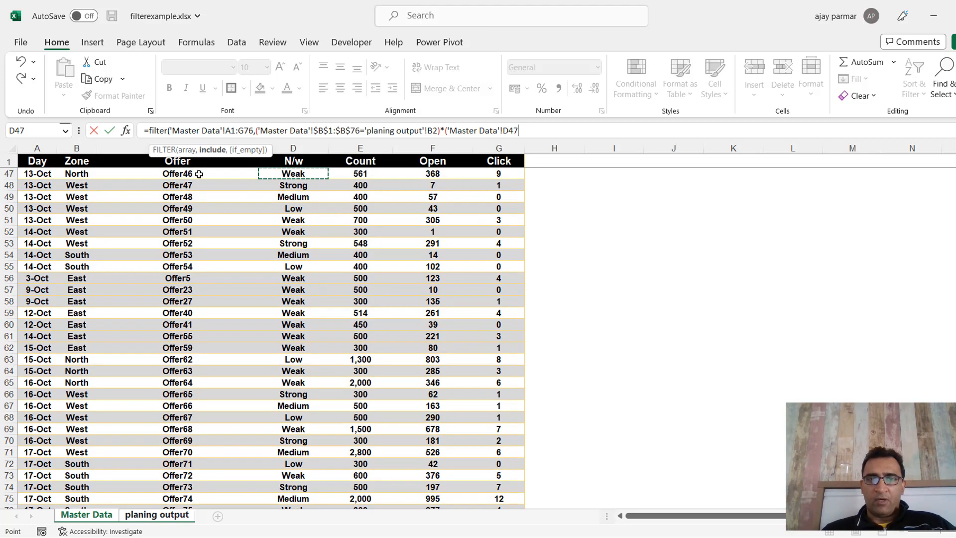
{"action": "key", "text": "ctrl+Up"}
{"action": "key", "text": "ctrl+shift+Down"}
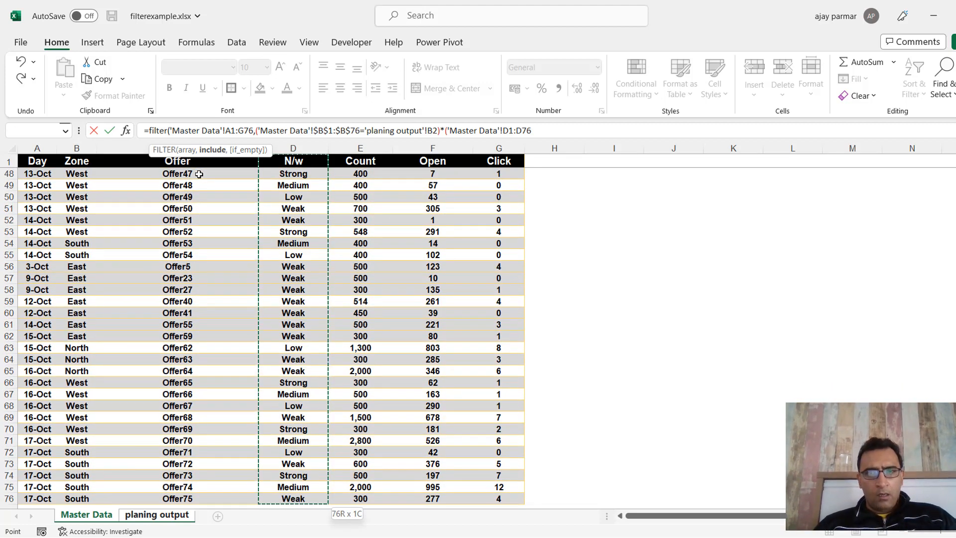
{"action": "key", "text": "F4"}
Make the N/w condition equal C2 on the planing output sheet, close both parentheses and enter the FILTER formula
{"action": "type", "text": "="}
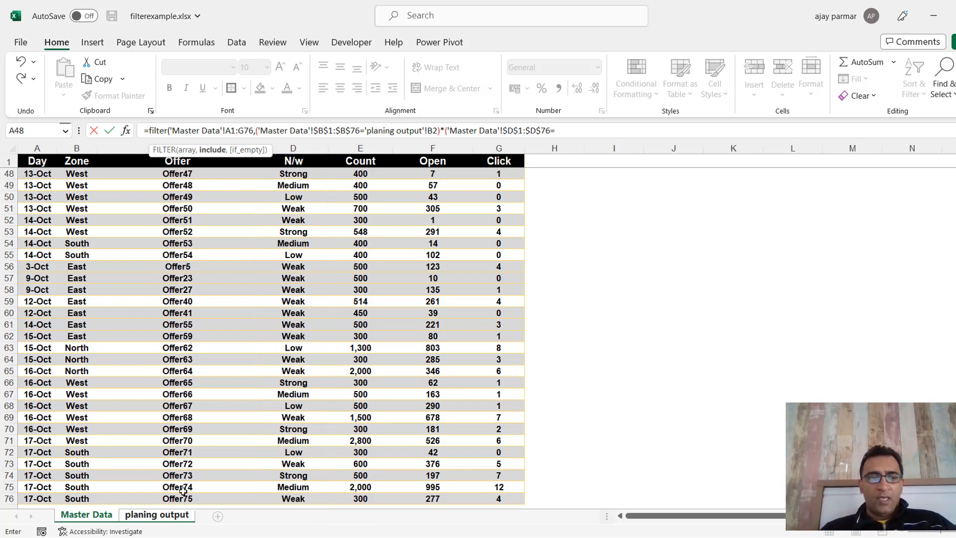
{"action": "left_click", "coordinate": [156, 514]}
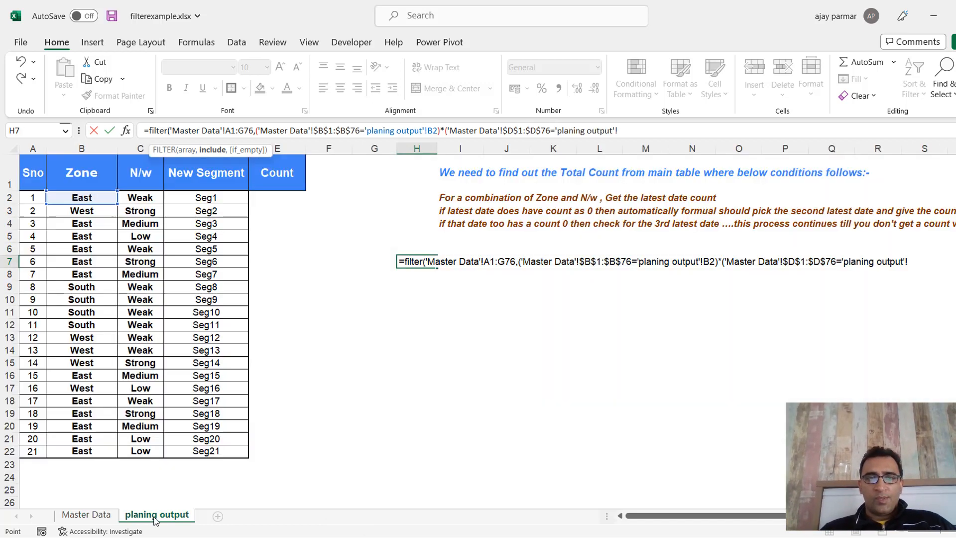
{"action": "left_click", "coordinate": [141, 197]}
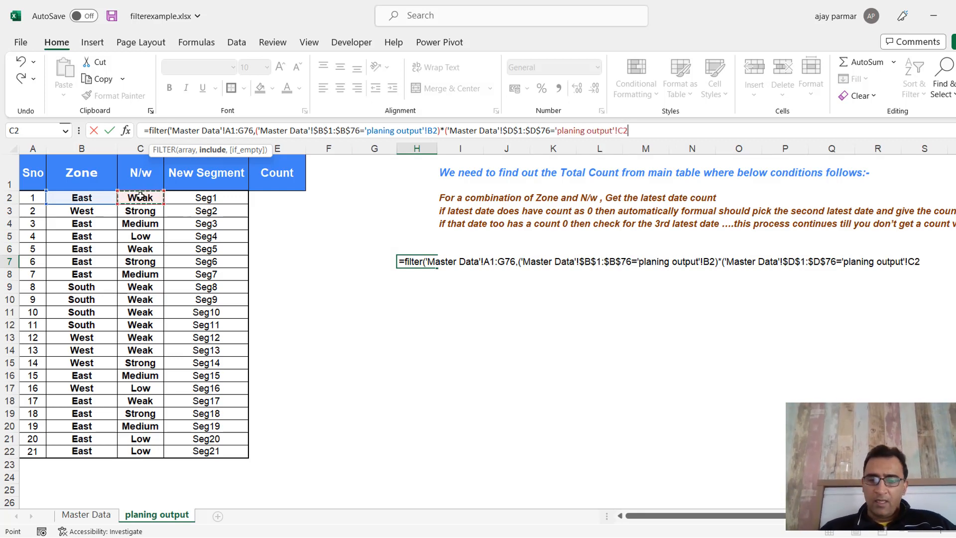
{"action": "type", "text": ")"}
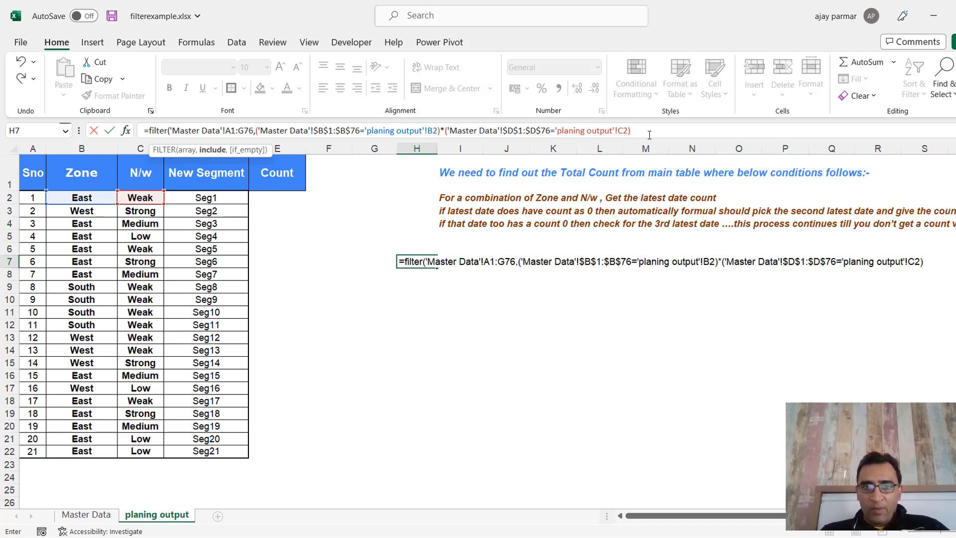
{"action": "type", "text": ")"}
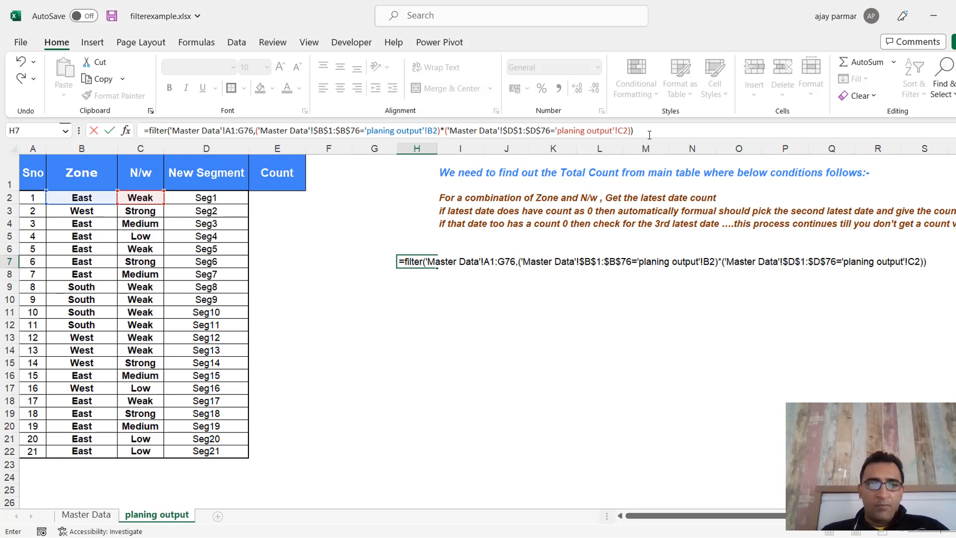
{"action": "key", "text": "Return"}
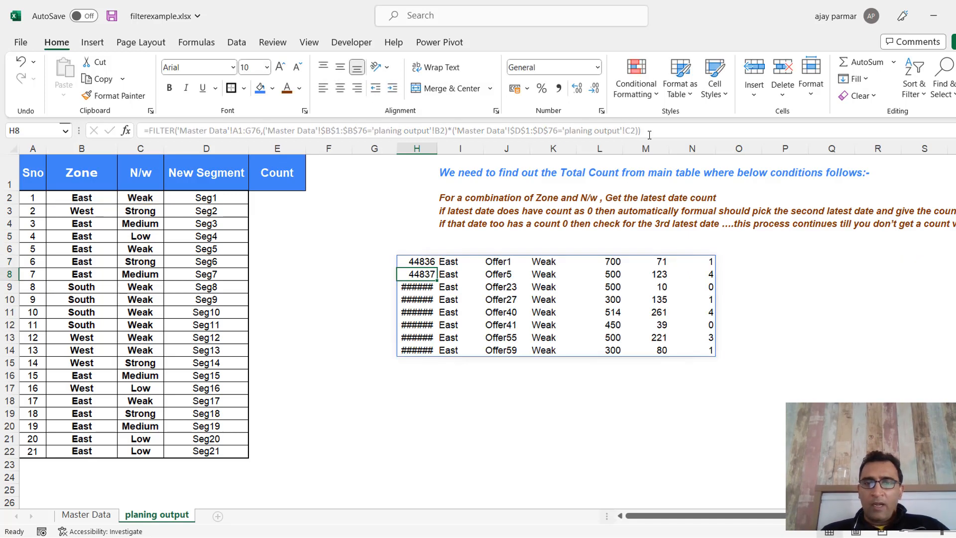
Autofit column H and format the spilled dates in H7:H14 as Long Date
{"action": "key", "text": "Up"}
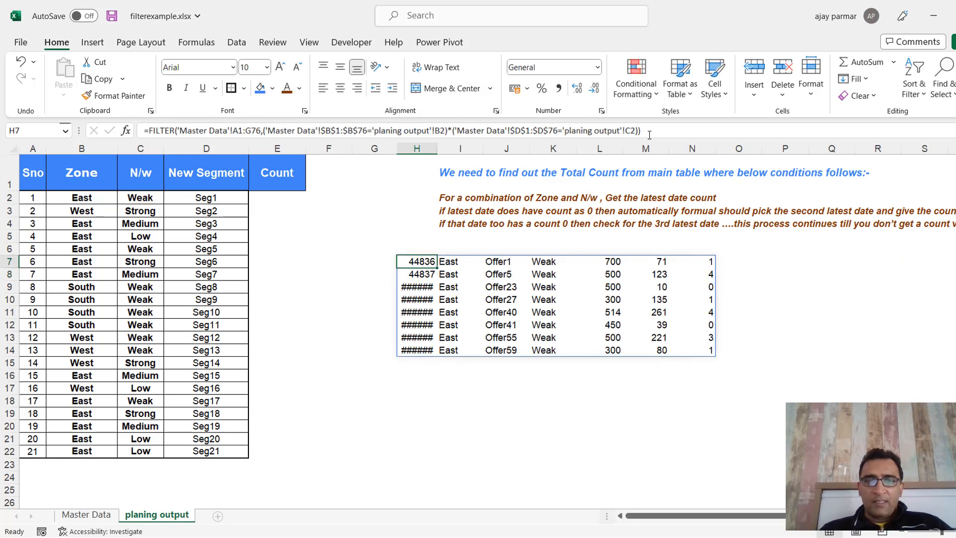
{"action": "double_click", "coordinate": [438, 150]}
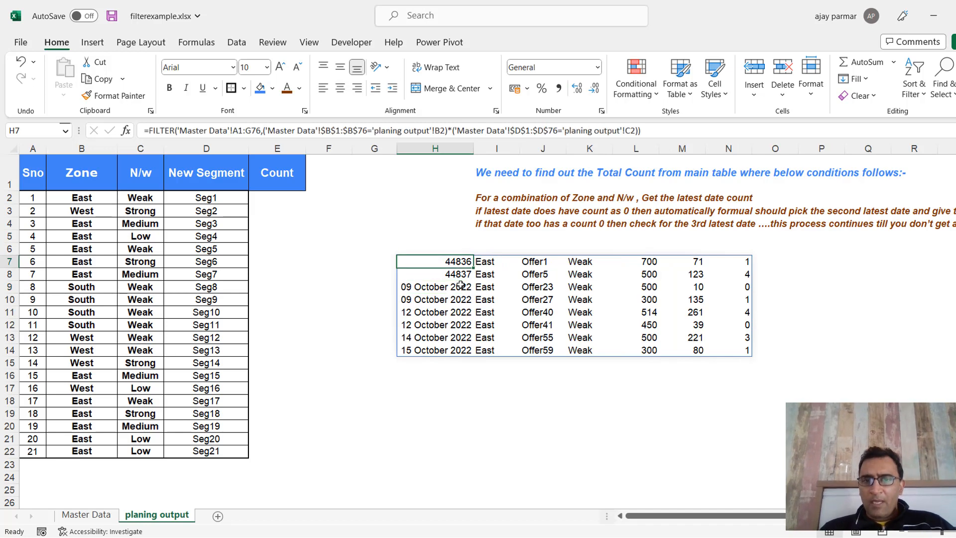
{"action": "key", "text": "ctrl+shift+Down"}
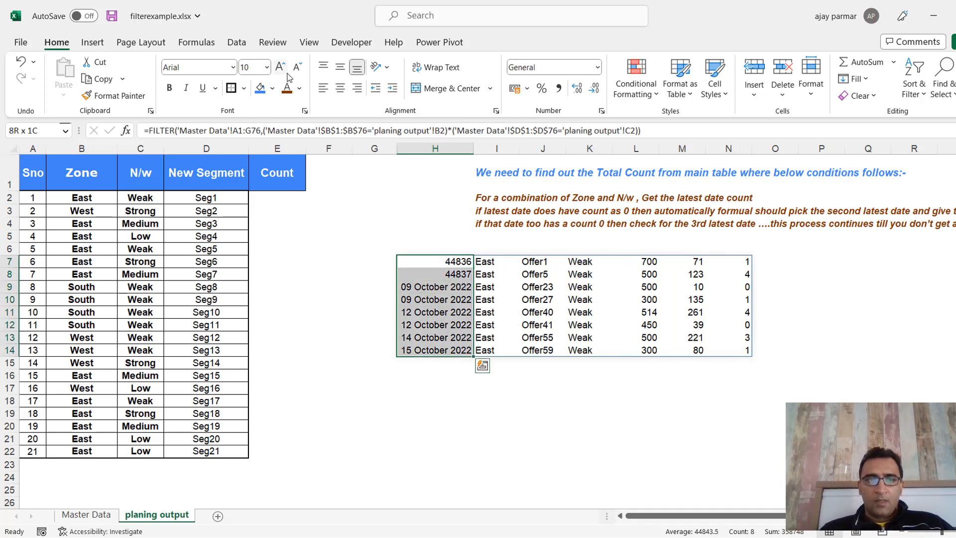
{"action": "left_click", "coordinate": [598, 67]}
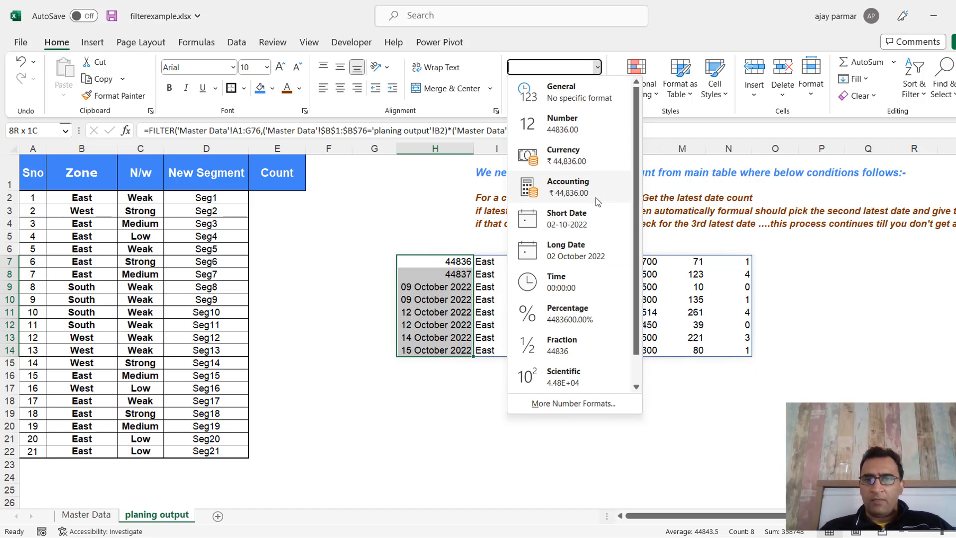
{"action": "left_click", "coordinate": [578, 257]}
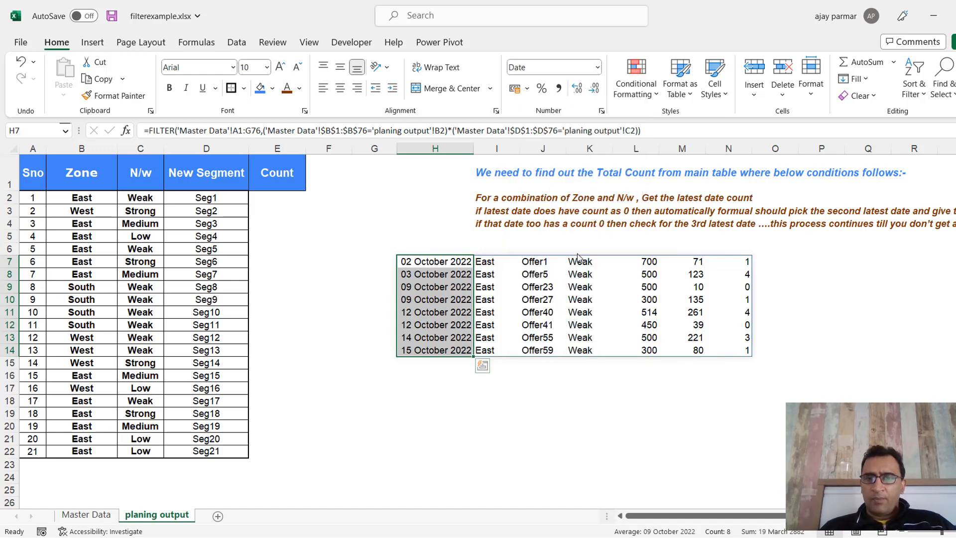
{"action": "left_click", "coordinate": [428, 279]}
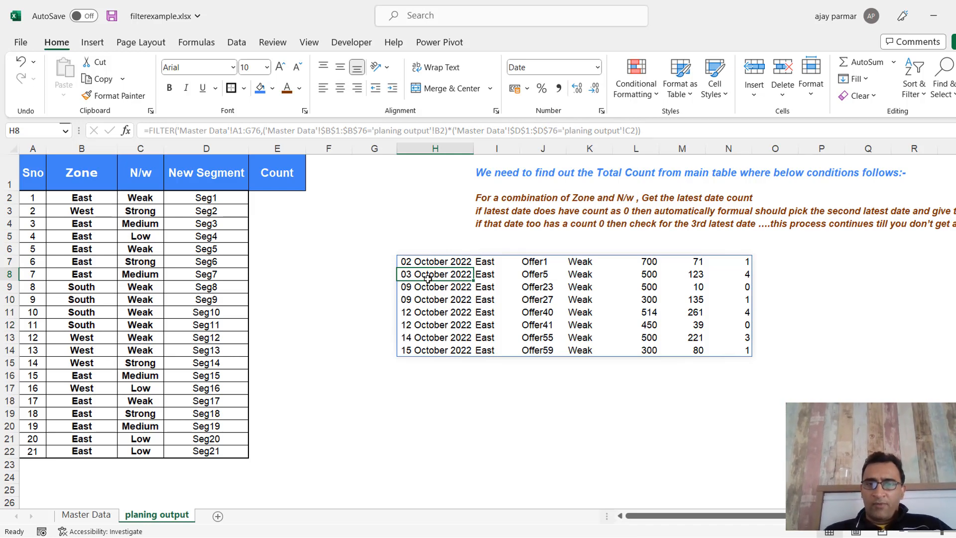
Examine the spilled FILTER range starting at H7, including the Count value in its first row
{"action": "left_click", "coordinate": [448, 260]}
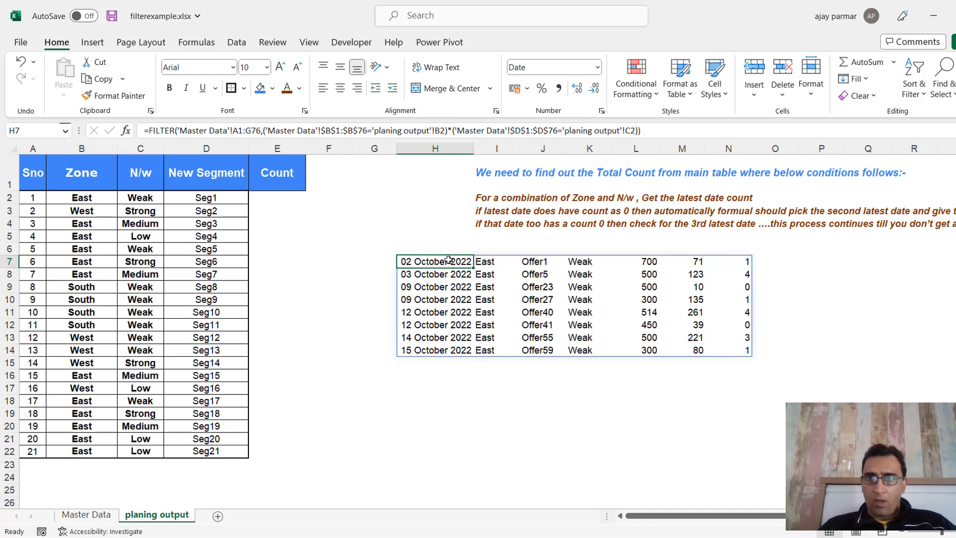
{"action": "key", "text": "Down"}
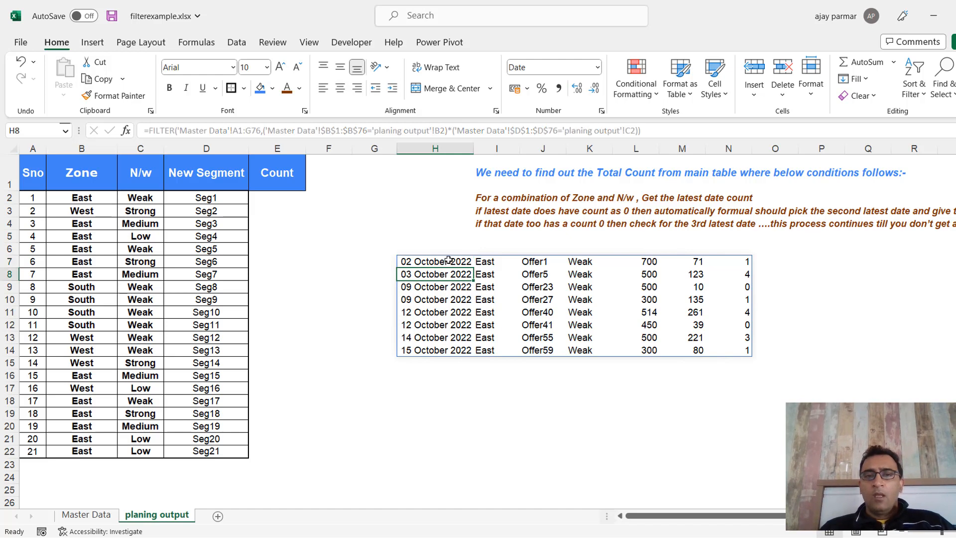
{"action": "left_click", "coordinate": [448, 260]}
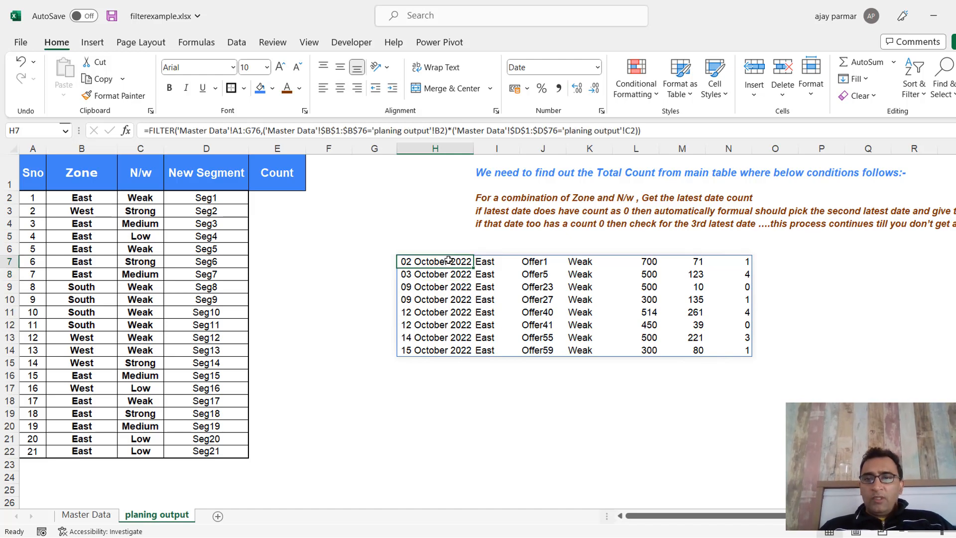
{"action": "key", "text": "ctrl+shift+Right"}
{"action": "key", "text": "ctrl+shift+Down"}
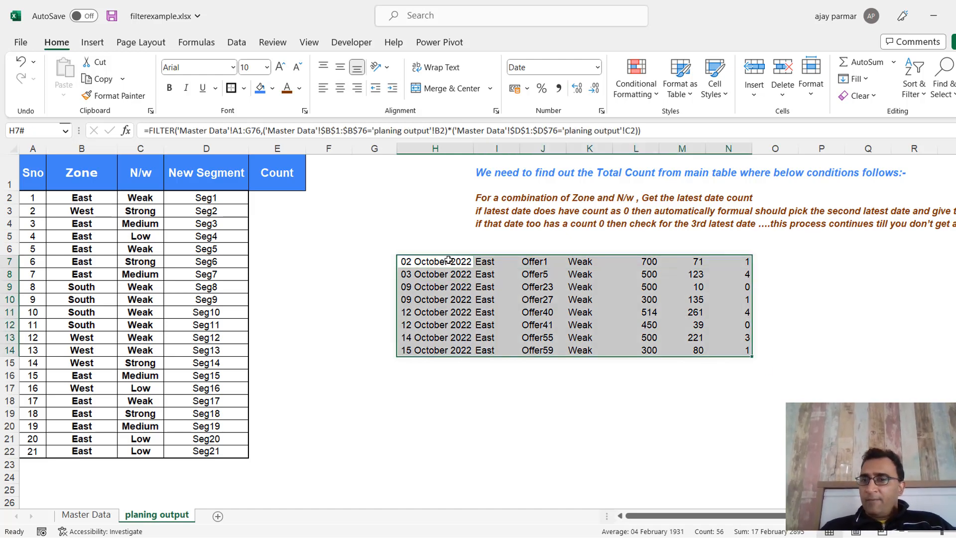
{"action": "key", "text": "Down"}
{"action": "key", "text": "Up"}
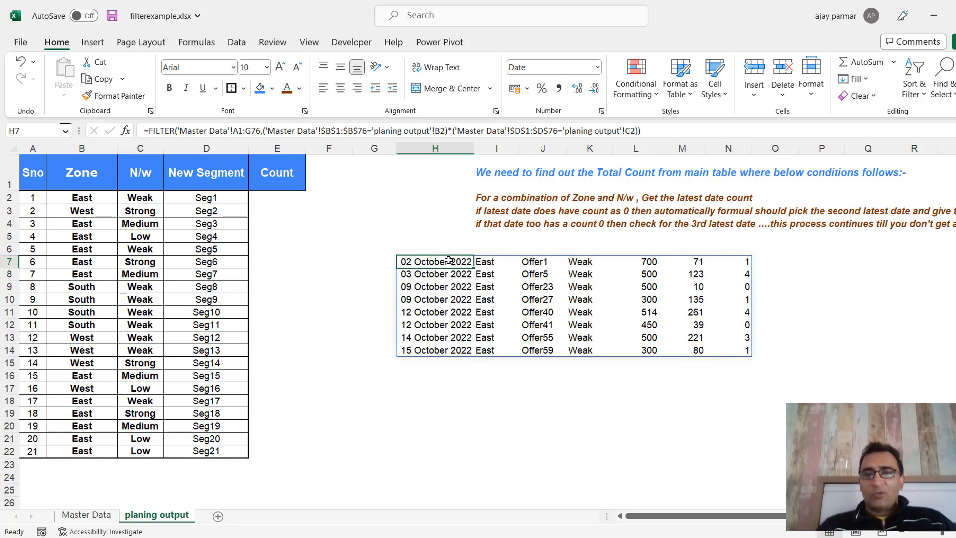
{"action": "key", "text": "Right"}
{"action": "key", "text": "Right"}
{"action": "key", "text": "Right"}
{"action": "key", "text": "Right"}
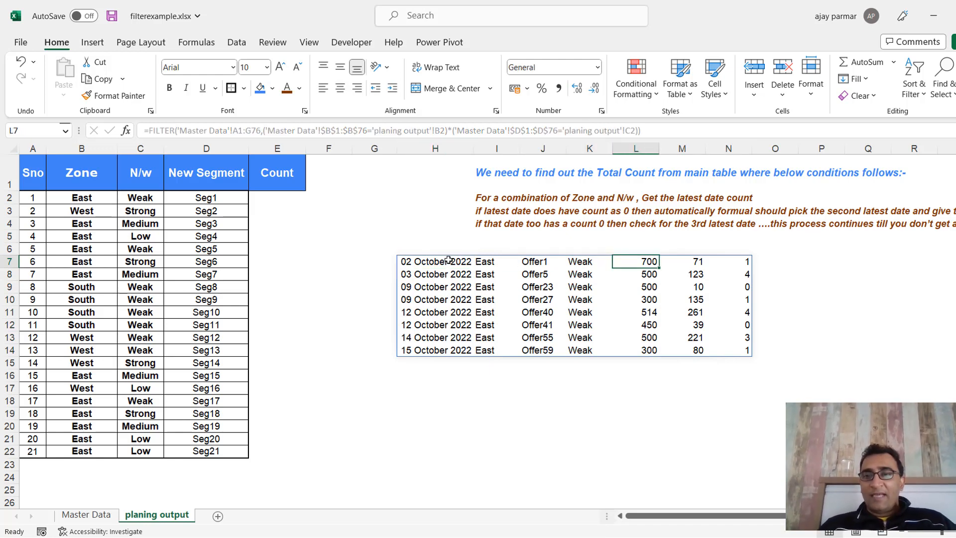
{"action": "key", "text": "Left"}
{"action": "key", "text": "Left"}
{"action": "key", "text": "Left"}
{"action": "key", "text": "Left"}
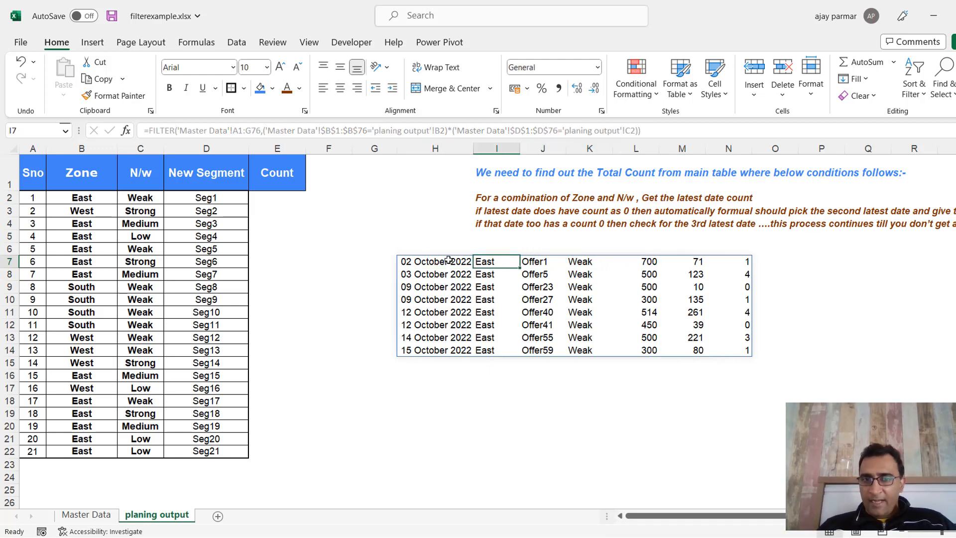
Check the last row of the spilled result, comparing its date in H14 with its Count in L14
{"action": "key", "text": "Down"}
{"action": "key", "text": "Down"}
{"action": "key", "text": "Down"}
{"action": "key", "text": "Down"}
{"action": "key", "text": "Down"}
{"action": "key", "text": "Down"}
{"action": "key", "text": "Down"}
{"action": "key", "text": "Down"}
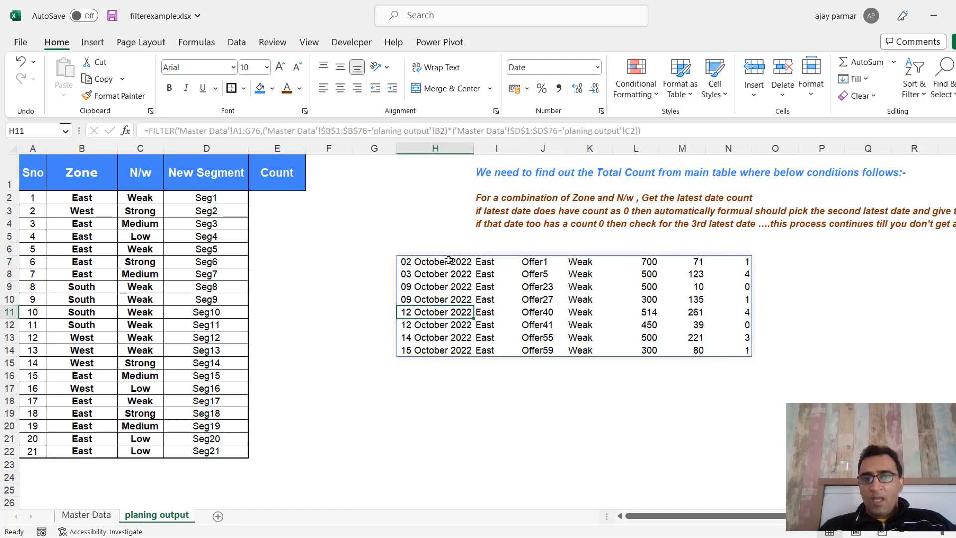
{"action": "key", "text": "Up"}
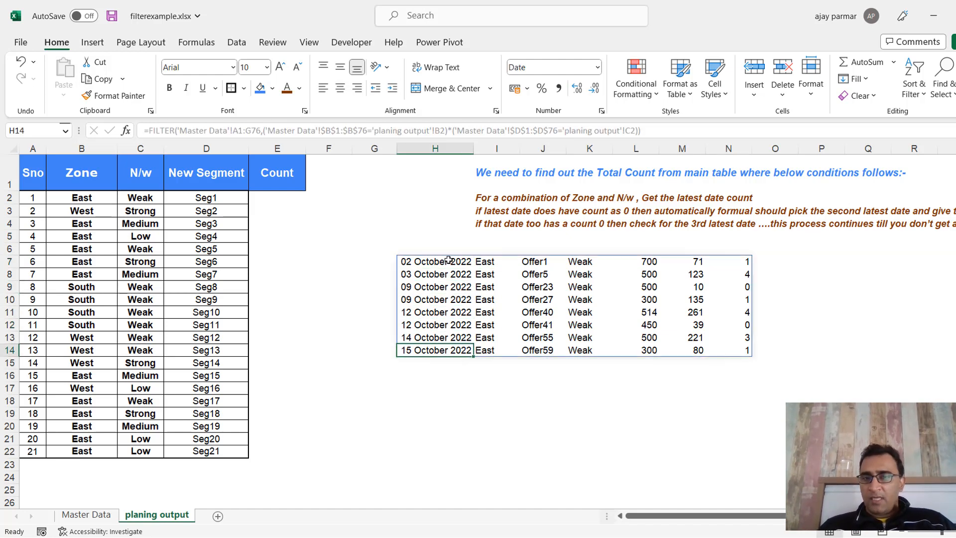
{"action": "key", "text": "Right"}
{"action": "key", "text": "Right"}
{"action": "key", "text": "Right"}
{"action": "key", "text": "Right"}
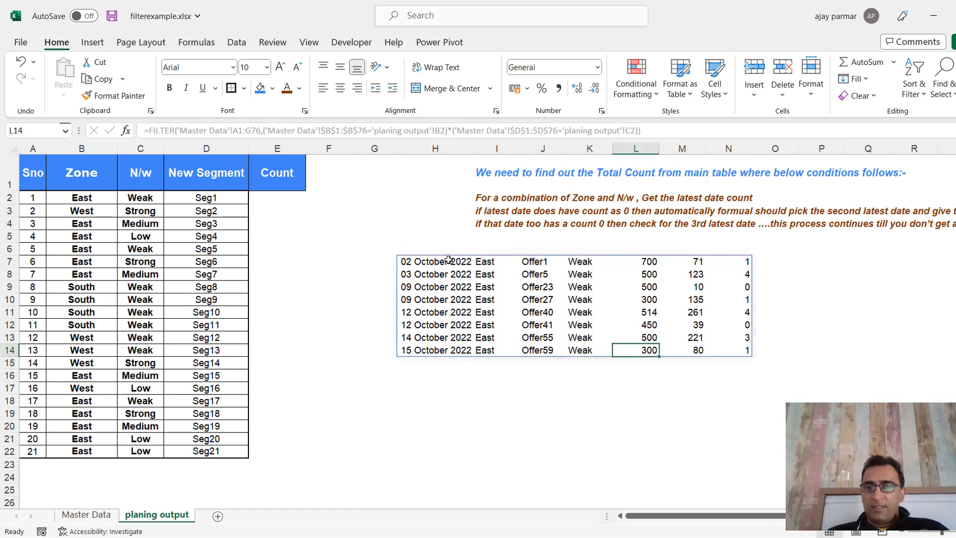
{"action": "key", "text": "Left"}
{"action": "key", "text": "Left"}
{"action": "key", "text": "Left"}
{"action": "key", "text": "Left"}
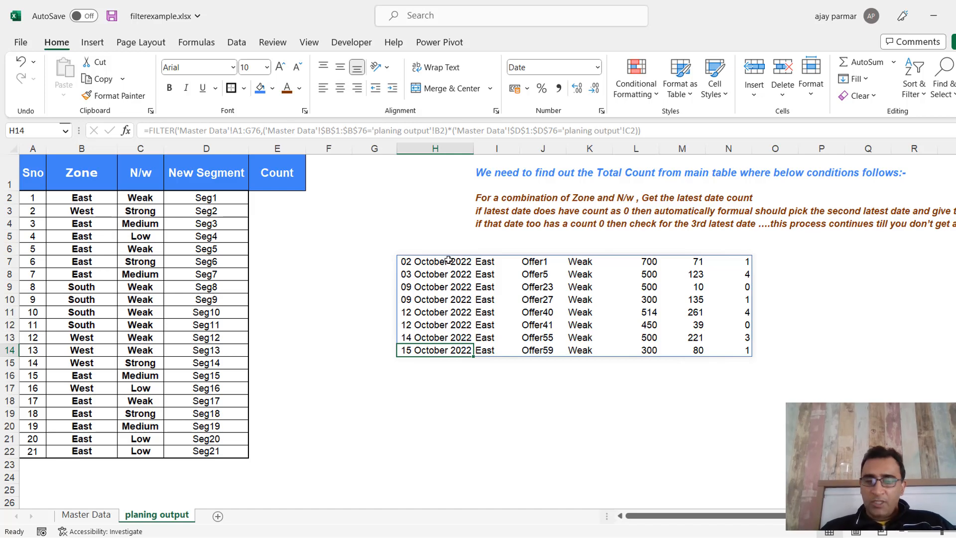
Turn on column filters for the Master Data table and filter Zone to East only
{"action": "left_click", "coordinate": [91, 518]}
{"action": "left_click", "coordinate": [94, 171]}
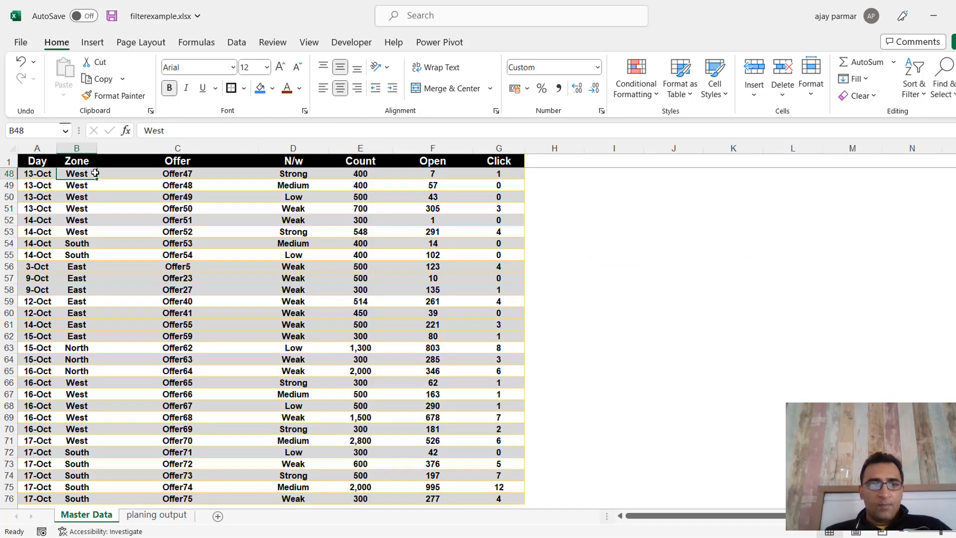
{"action": "key", "text": "Up"}
{"action": "key", "text": "ctrl+Up"}
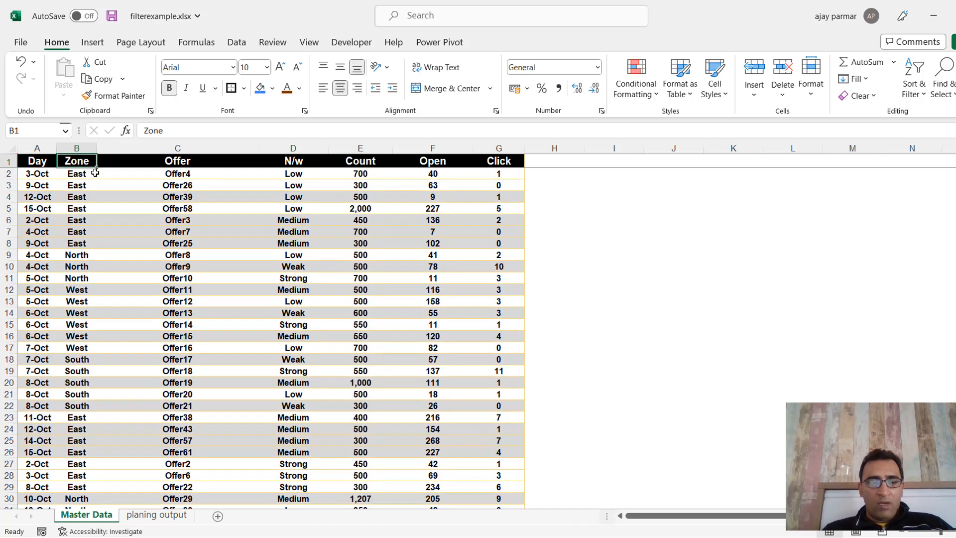
{"action": "key", "text": "alt+d"}
{"action": "key", "text": "f"}
{"action": "key", "text": "f"}
{"action": "left_click", "coordinate": [91, 161]}
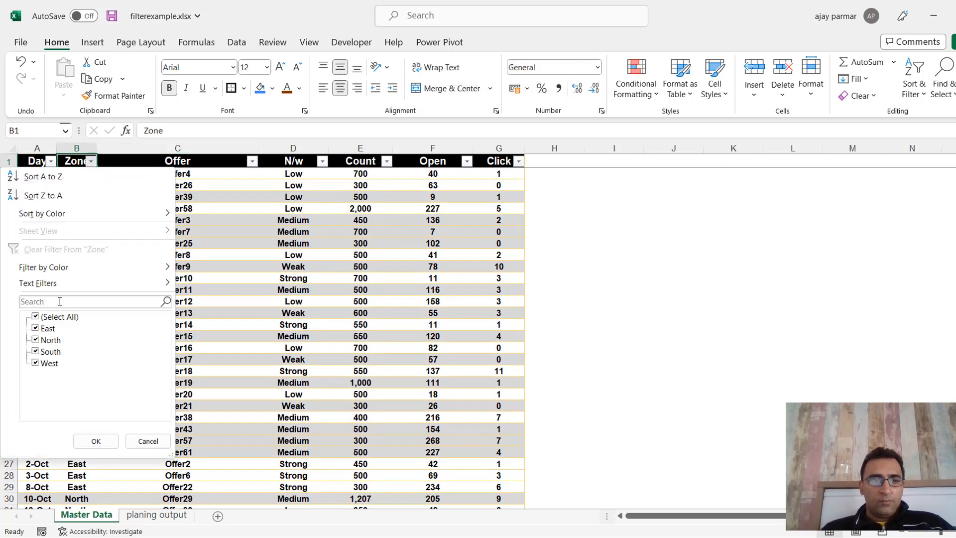
{"action": "left_click", "coordinate": [35, 316]}
{"action": "left_click", "coordinate": [35, 328]}
{"action": "key", "text": "Return"}
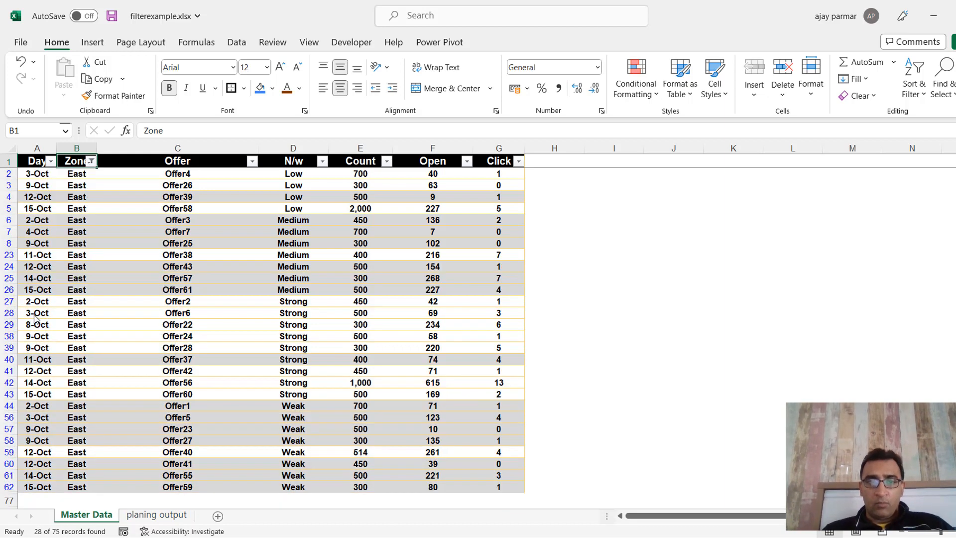
Filter the N/w column of Master Data to Weak only
{"action": "key", "text": "Right"}
{"action": "key", "text": "Right"}
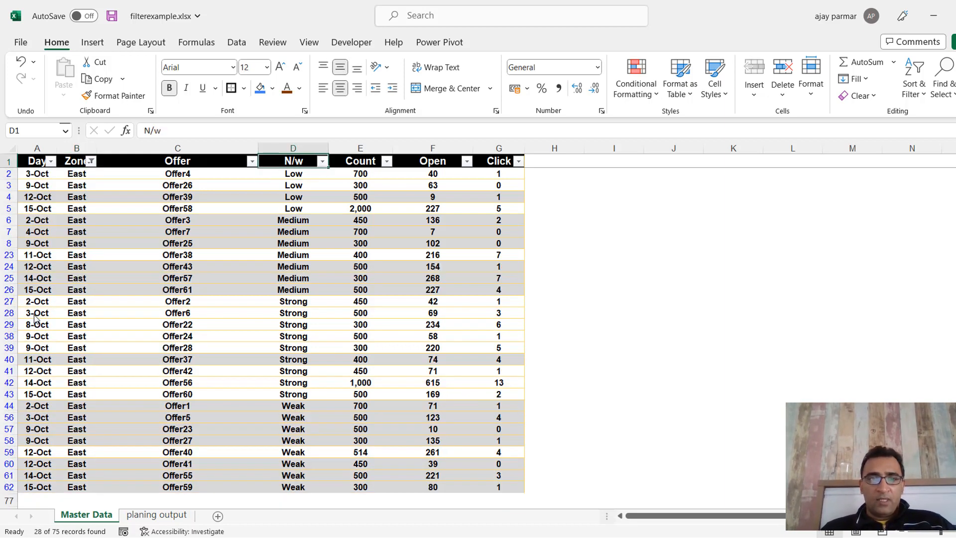
{"action": "key", "text": "alt+Down"}
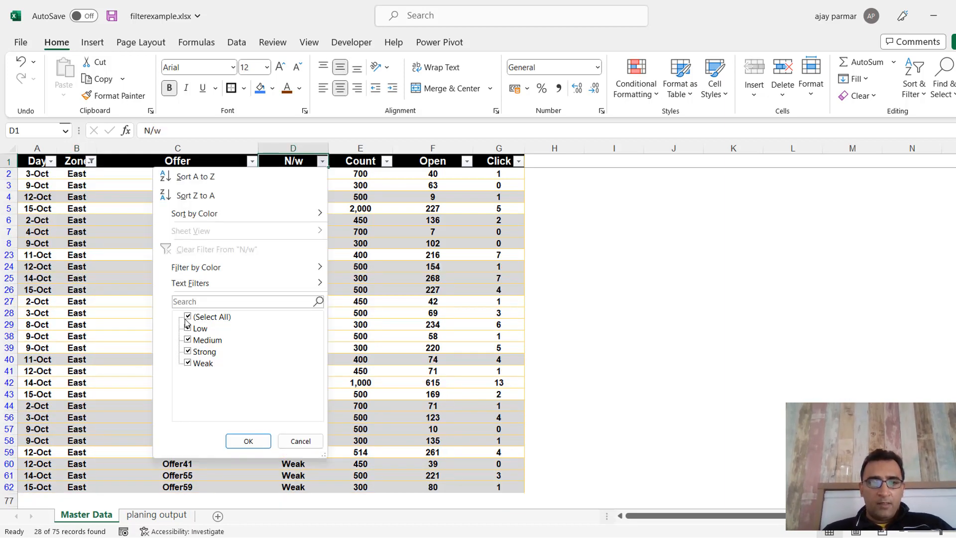
{"action": "left_click", "coordinate": [185, 318]}
{"action": "key", "text": "Down"}
{"action": "key", "text": "Down"}
{"action": "key", "text": "Down"}
{"action": "key", "text": "Down"}
{"action": "key", "text": "space"}
{"action": "key", "text": "Return"}
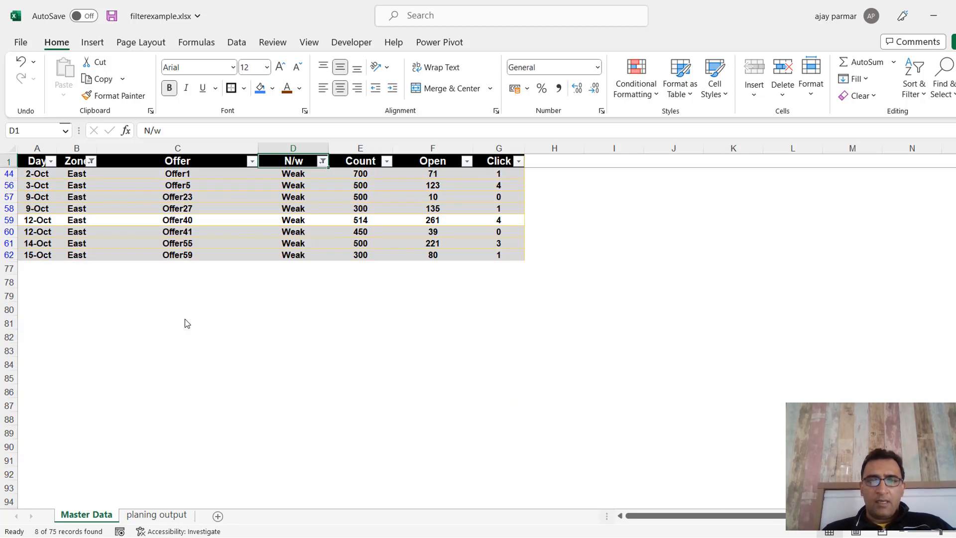
Select the filtered Count values on Master Data to compare them with the FILTER result on planing output
{"action": "key", "text": "Right"}
{"action": "key", "text": "Down"}
{"action": "key", "text": "ctrl+shift+Down"}
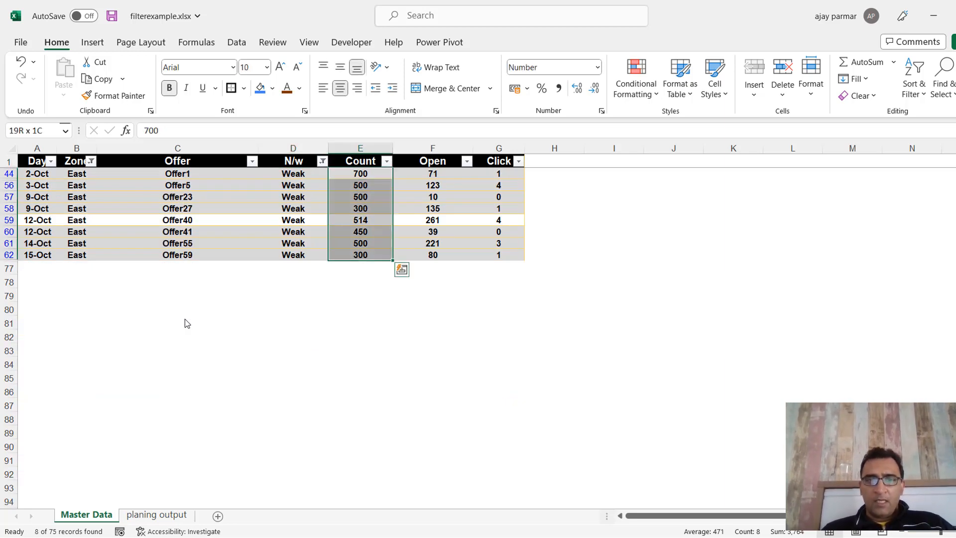
{"action": "left_click", "coordinate": [180, 518]}
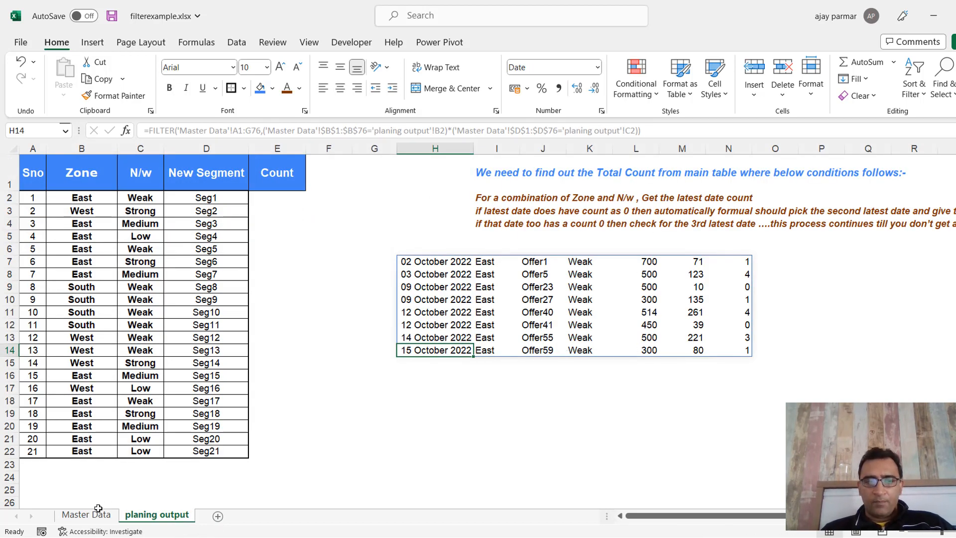
On Master Data, set the Count of the filtered 15-Oct (Offer59) and 14-Oct (Offer55) rows to 0
{"action": "left_click", "coordinate": [95, 515]}
{"action": "left_click", "coordinate": [357, 253]}
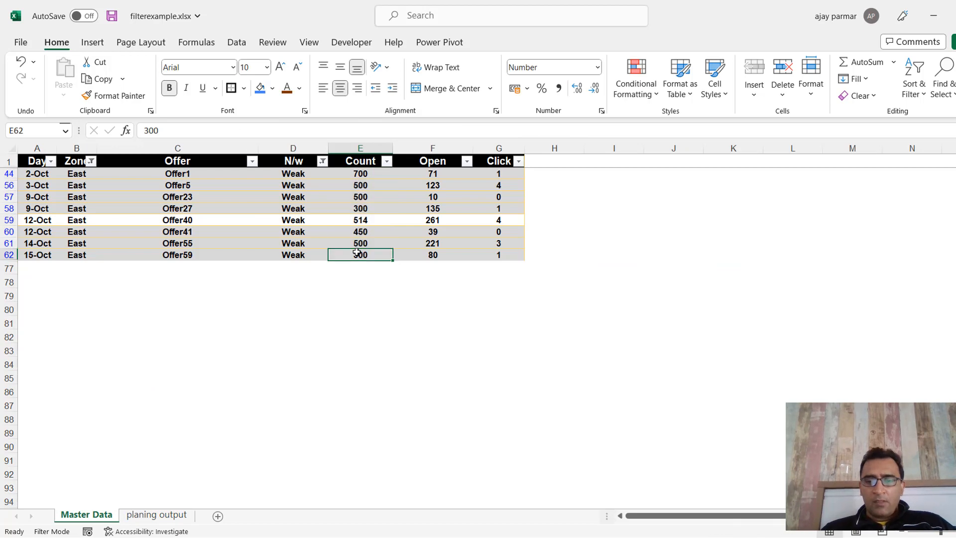
{"action": "type", "text": "0"}
{"action": "key", "text": "Up"}
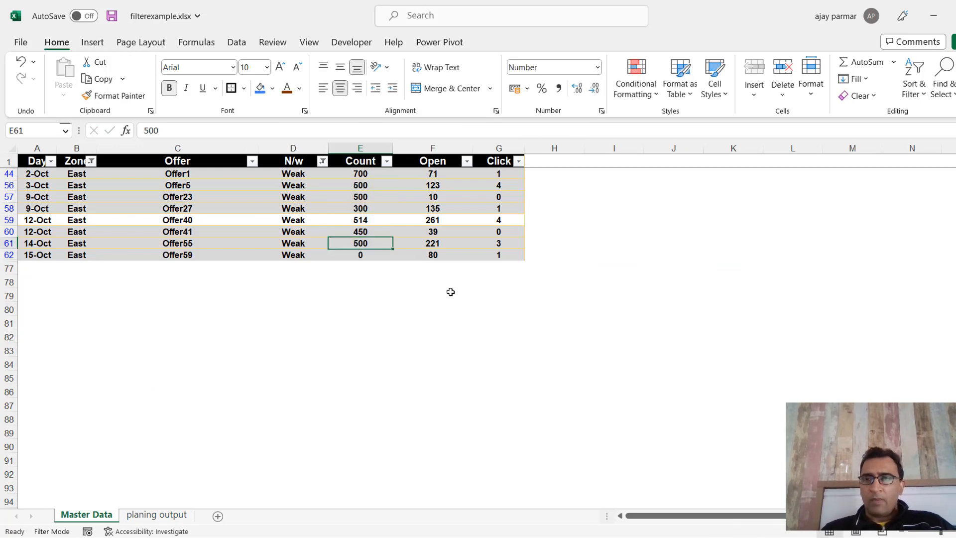
{"action": "type", "text": "0"}
{"action": "key", "text": "Return"}
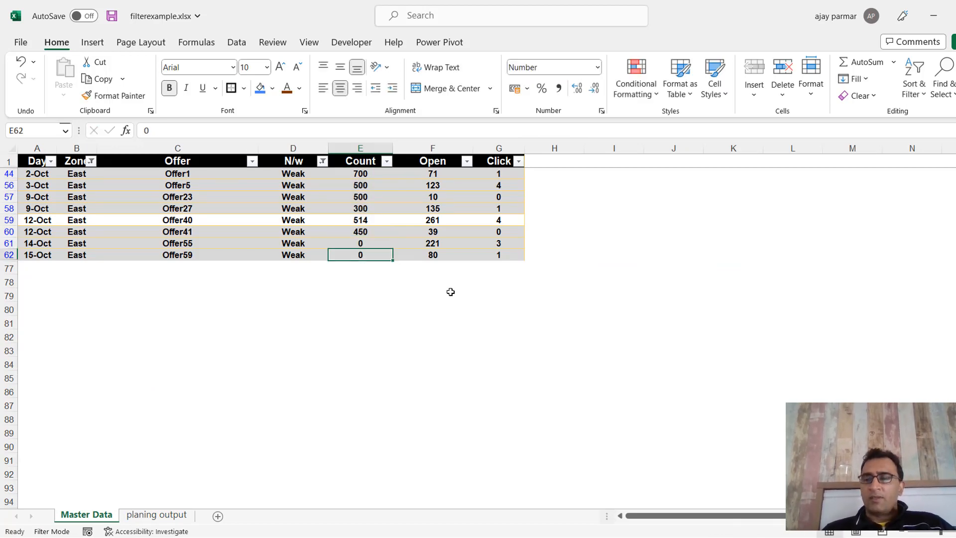
On planing output, check the dates and Counts in the last two rows of the spilled FILTER result
{"action": "left_click", "coordinate": [158, 515]}
{"action": "left_click", "coordinate": [662, 339]}
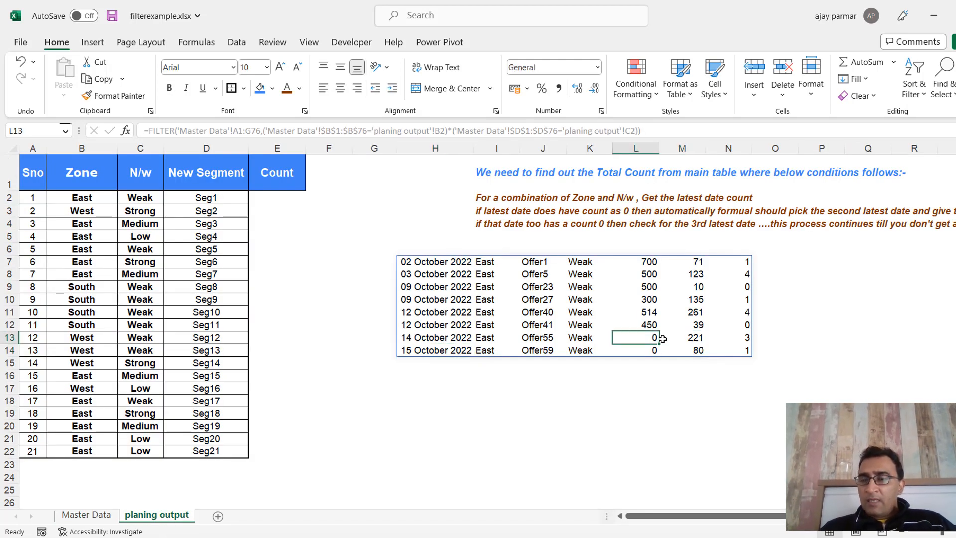
{"action": "left_click", "coordinate": [426, 351]}
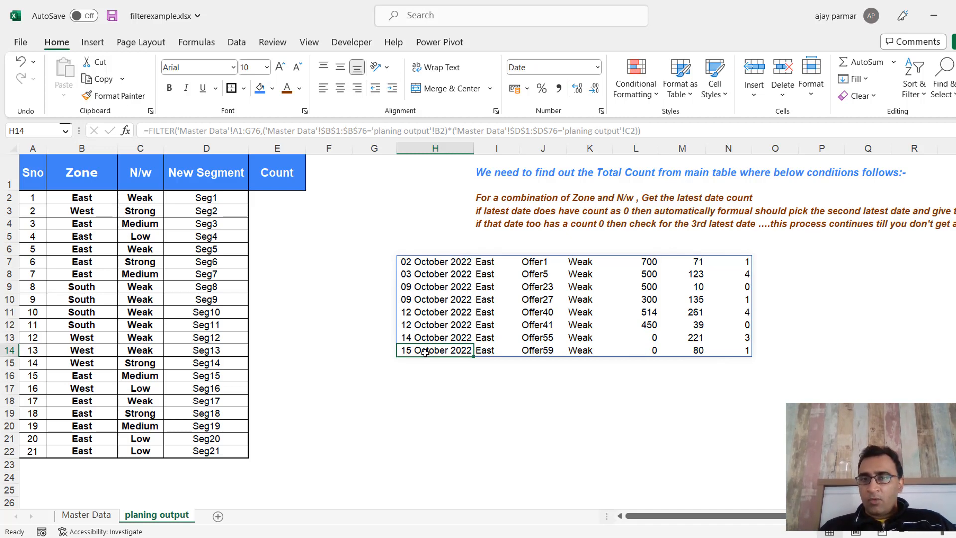
{"action": "key", "text": "Right"}
{"action": "key", "text": "Right"}
{"action": "key", "text": "Right"}
{"action": "key", "text": "Right"}
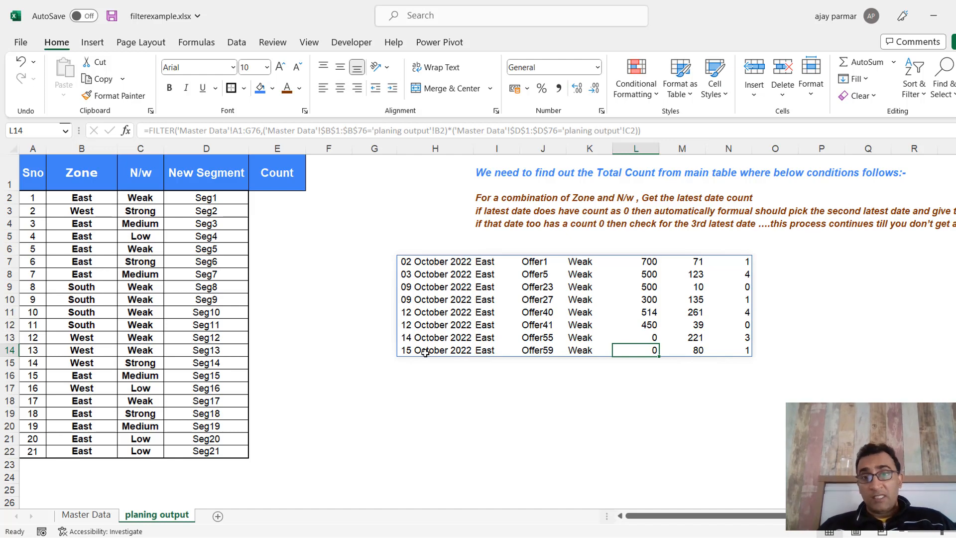
{"action": "key", "text": "Left"}
{"action": "key", "text": "Left"}
{"action": "key", "text": "Left"}
{"action": "key", "text": "Left"}
Add a third include criterion to the FILTER formula in H7 that references the Master Data Count range E1:$E$76
{"action": "key", "text": "Up"}
{"action": "key", "text": "Up"}
{"action": "key", "text": "Up"}
{"action": "key", "text": "Up"}
{"action": "key", "text": "Up"}
{"action": "key", "text": "Up"}
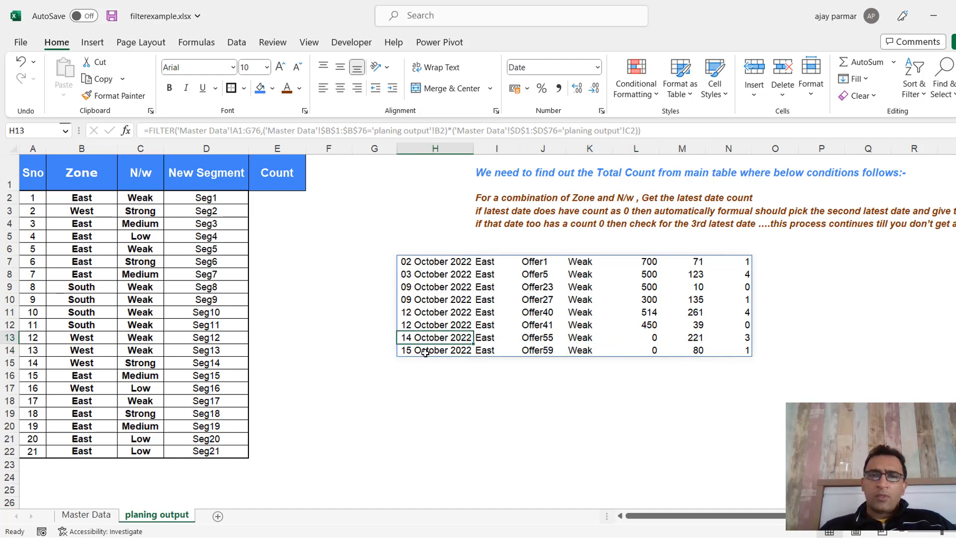
{"action": "key", "text": "Up"}
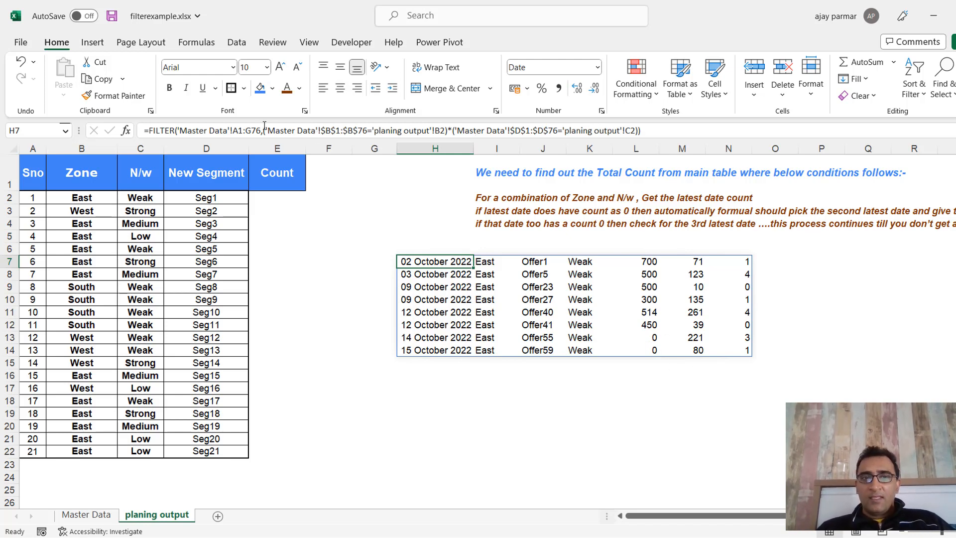
{"action": "left_click", "coordinate": [652, 131]}
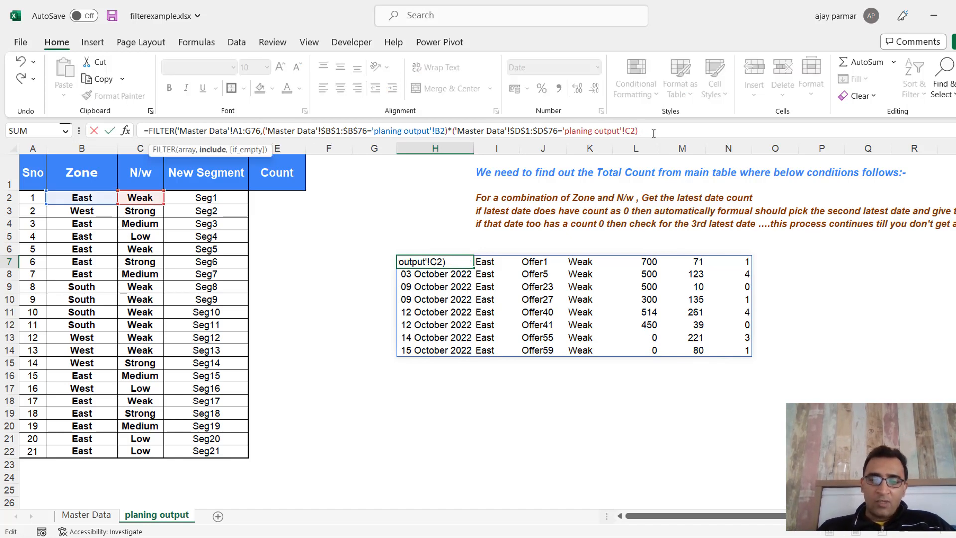
{"action": "key", "text": "BackSpace"}
{"action": "type", "text": "*("}
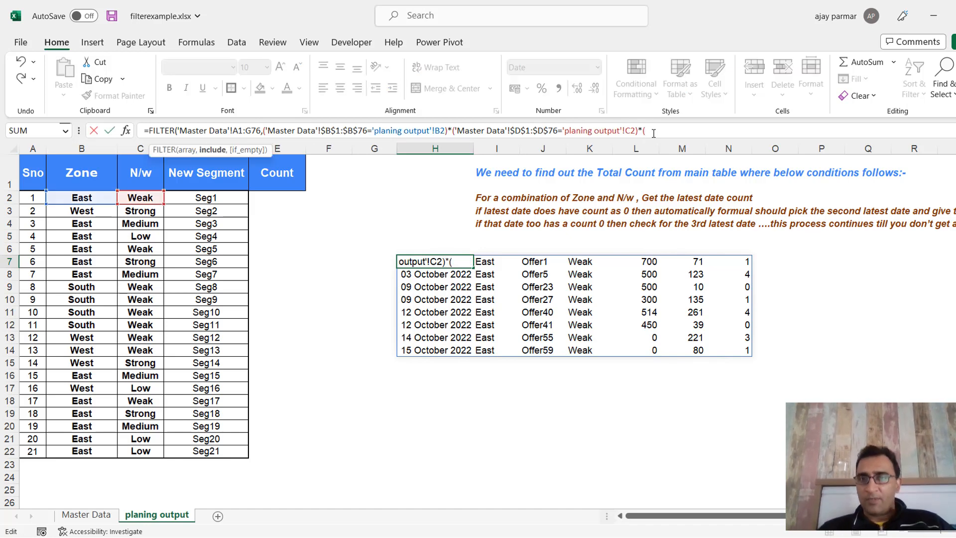
{"action": "left_click", "coordinate": [87, 514]}
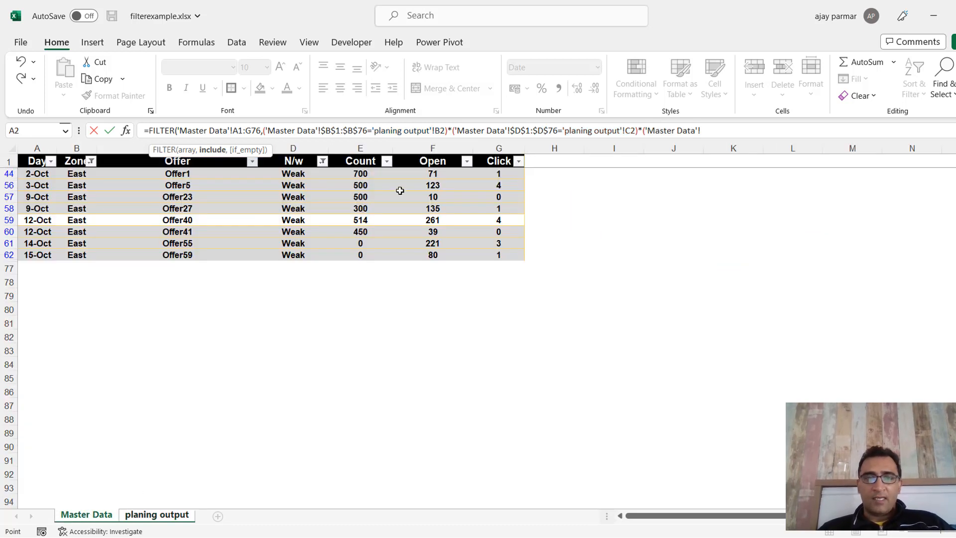
{"action": "left_click", "coordinate": [350, 161]}
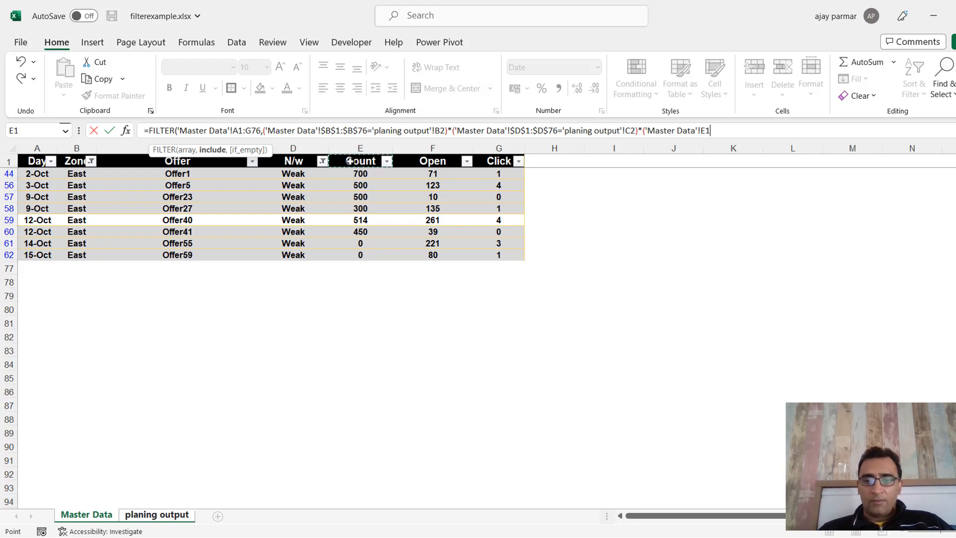
{"action": "key", "text": "F8"}
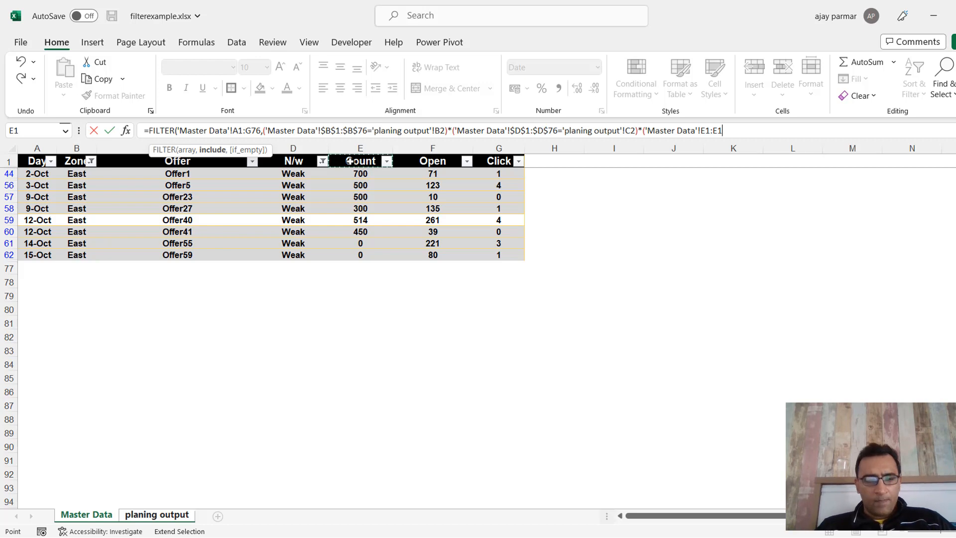
{"action": "key", "text": "BackSpace"}
{"action": "type", "text": "76"}
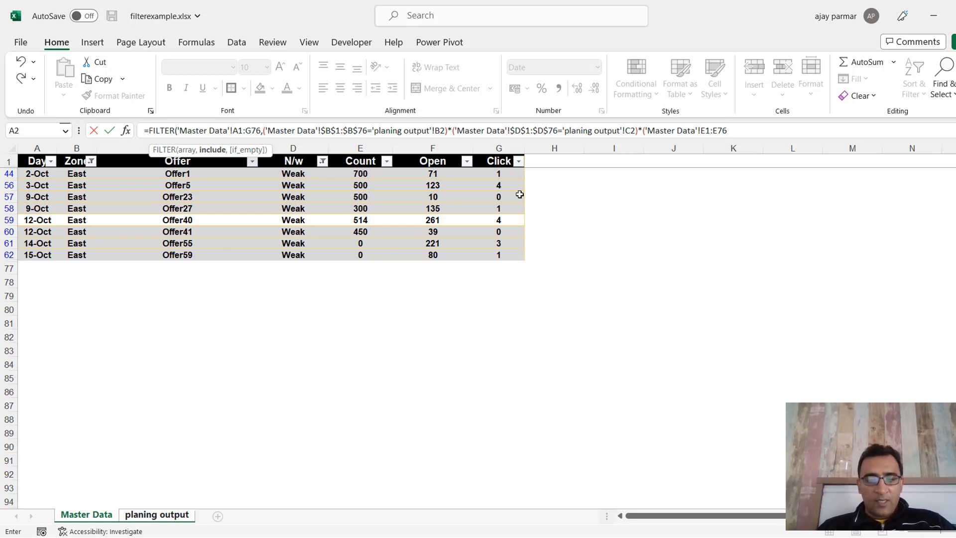
{"action": "key", "text": "F4"}
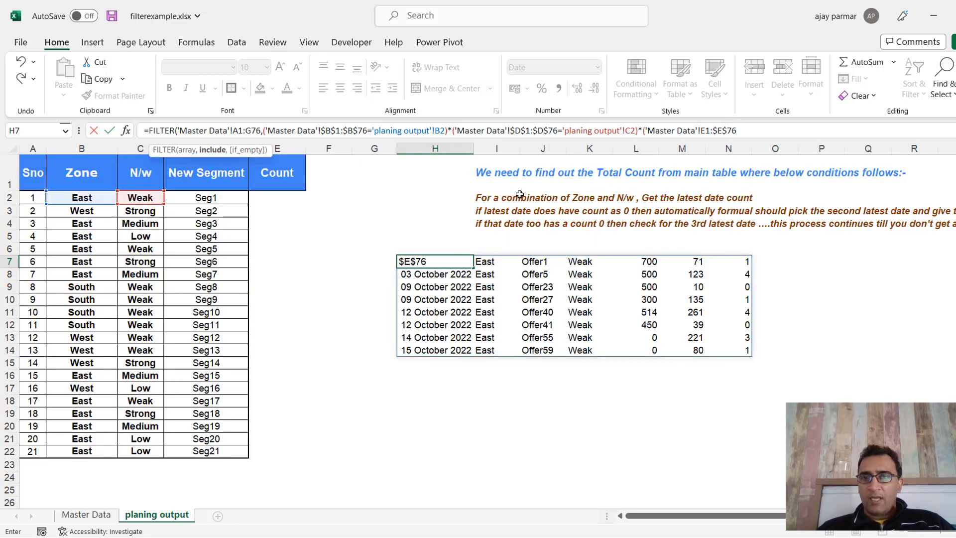
Complete the Count criterion as <>0, close the FILTER formula and enter it
{"action": "type", "text": "<>0"}
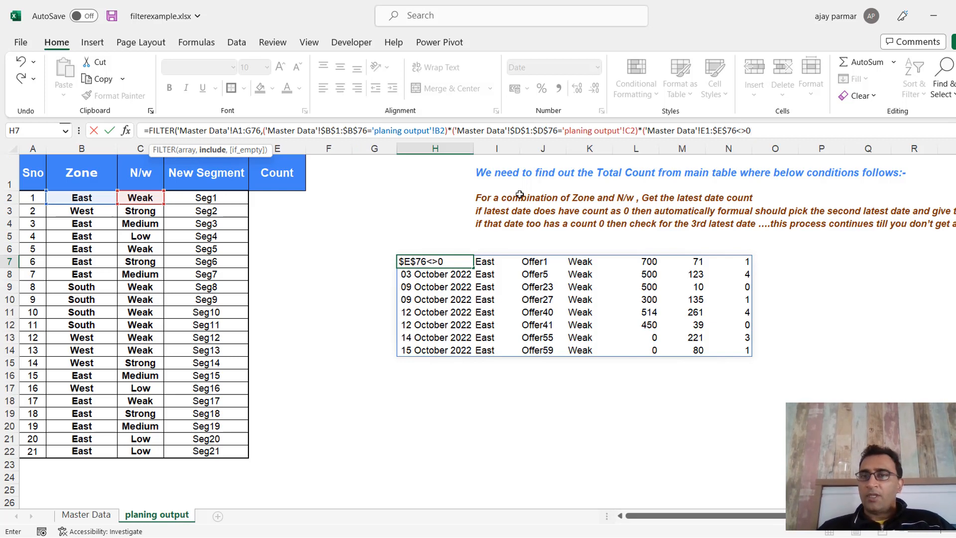
{"action": "type", "text": "))"}
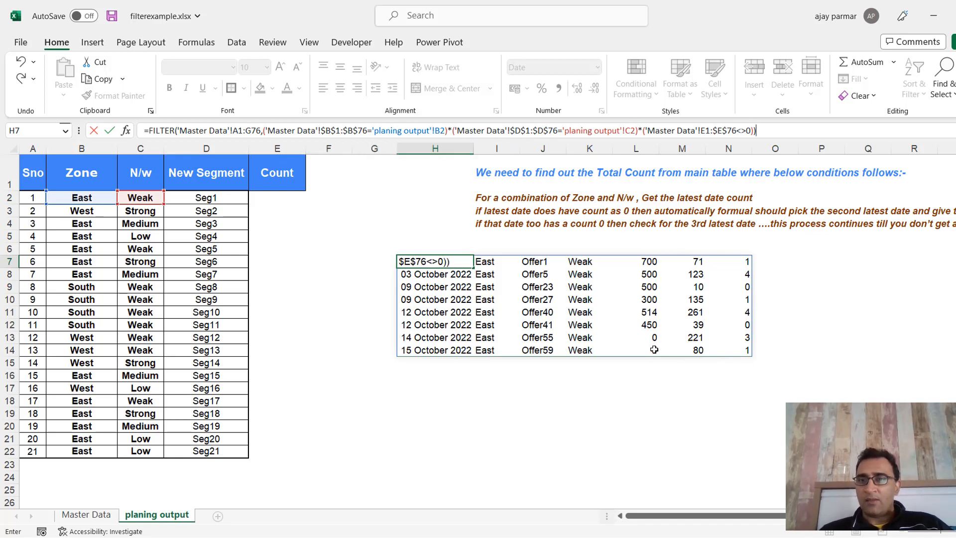
{"action": "key", "text": "ctrl+Return"}
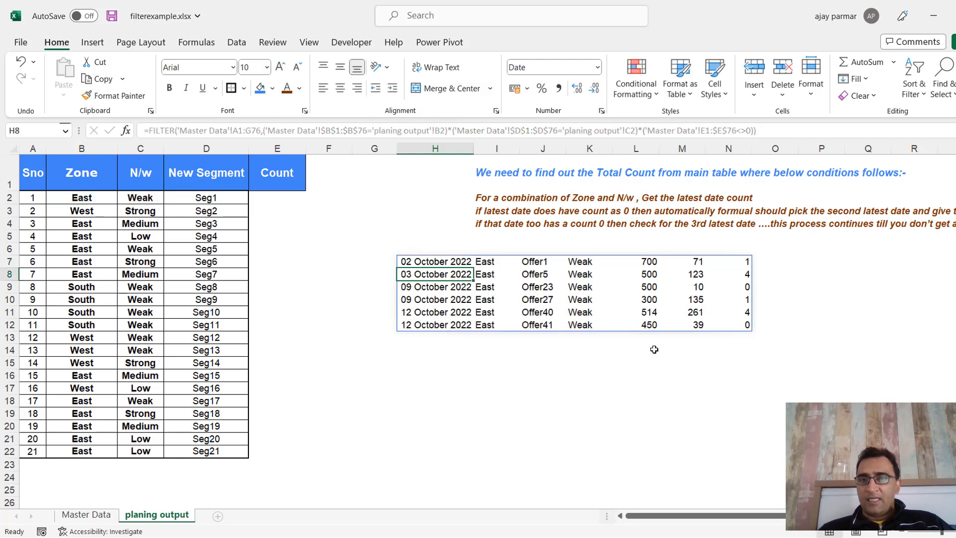
Select the whole spilled FILTER result in H7:N12 to review the rows with non-zero Counts
{"action": "key", "text": "ctrl+shift+Down"}
{"action": "key", "text": "shift+Right"}
{"action": "key", "text": "shift+Right"}
{"action": "key", "text": "shift+Right"}
{"action": "key", "text": "shift+Right"}
{"action": "key", "text": "shift+Right"}
{"action": "key", "text": "shift+Right"}
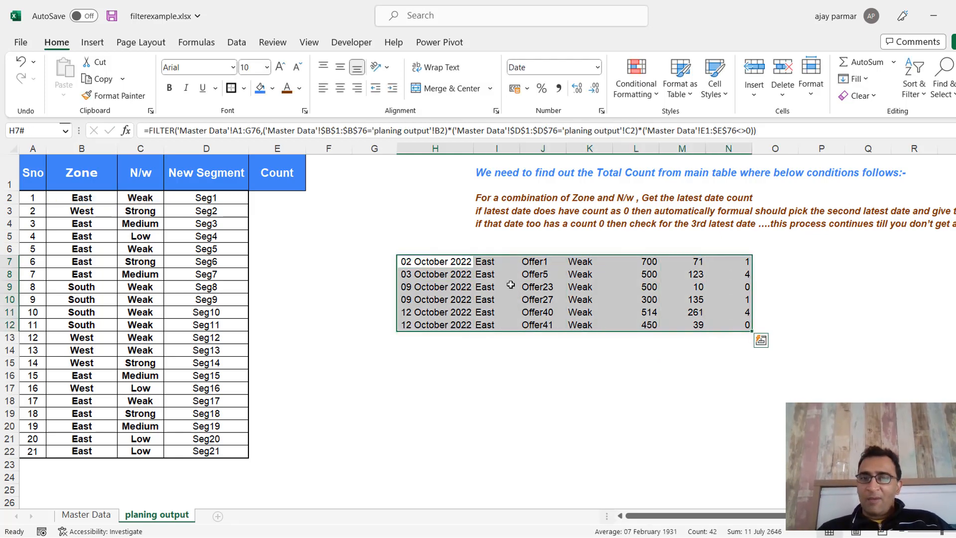
Wrap the FILTER formula in H7 in SORT with sort index 1 and descending order (-1)
{"action": "left_click", "coordinate": [446, 263]}
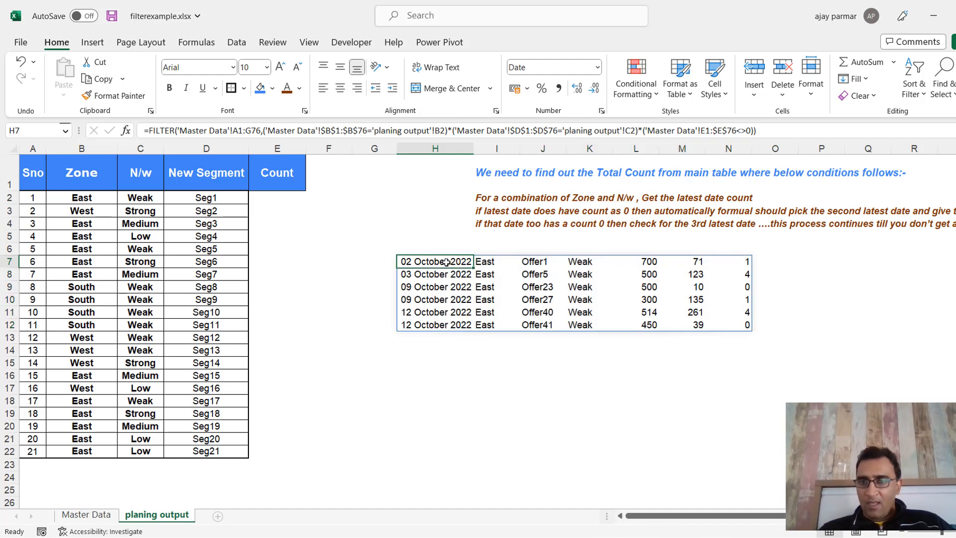
{"action": "left_click", "coordinate": [146, 131]}
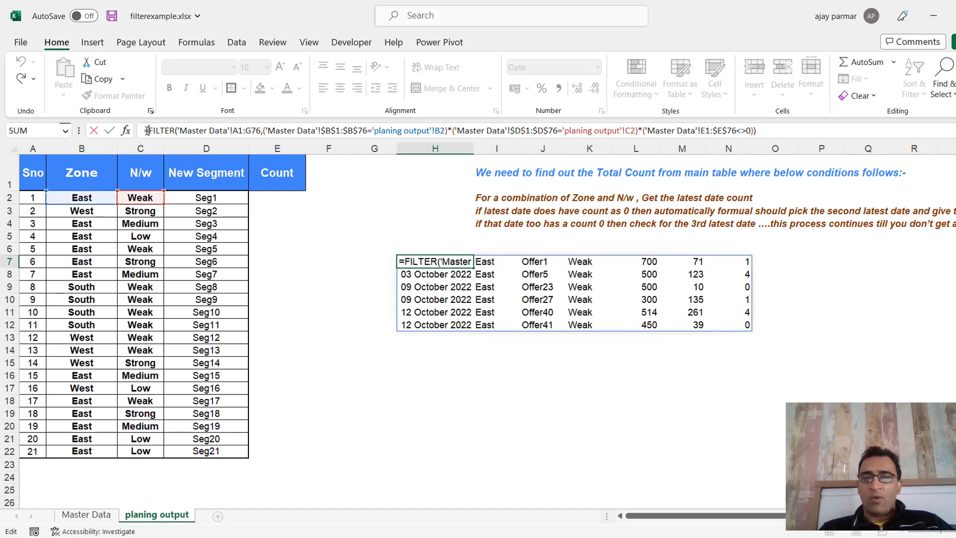
{"action": "type", "text": "sort("}
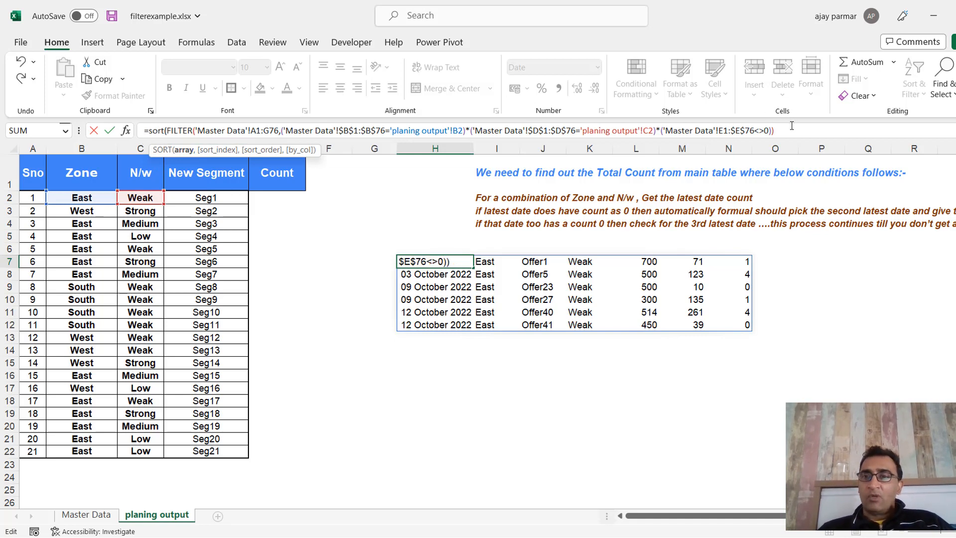
{"action": "type", "text": ","}
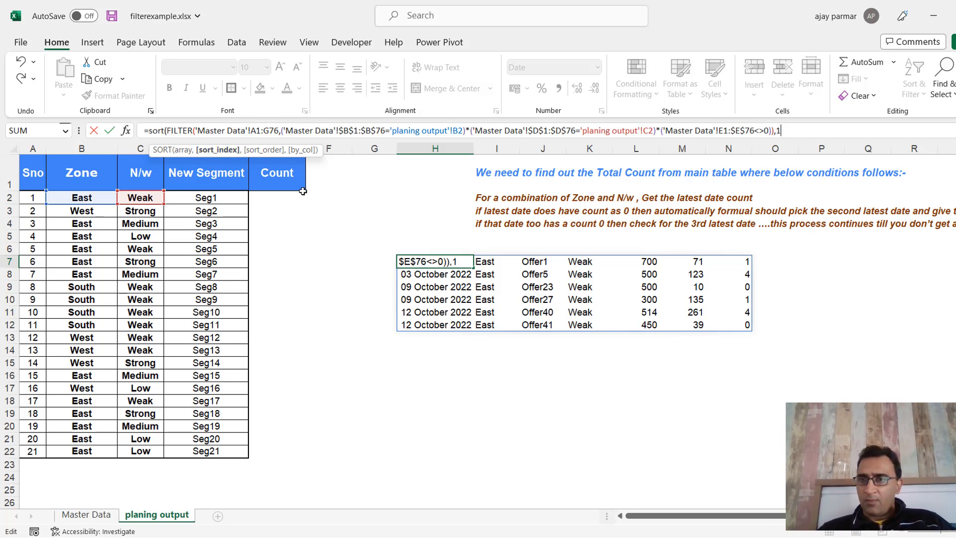
{"action": "type", "text": "1,"}
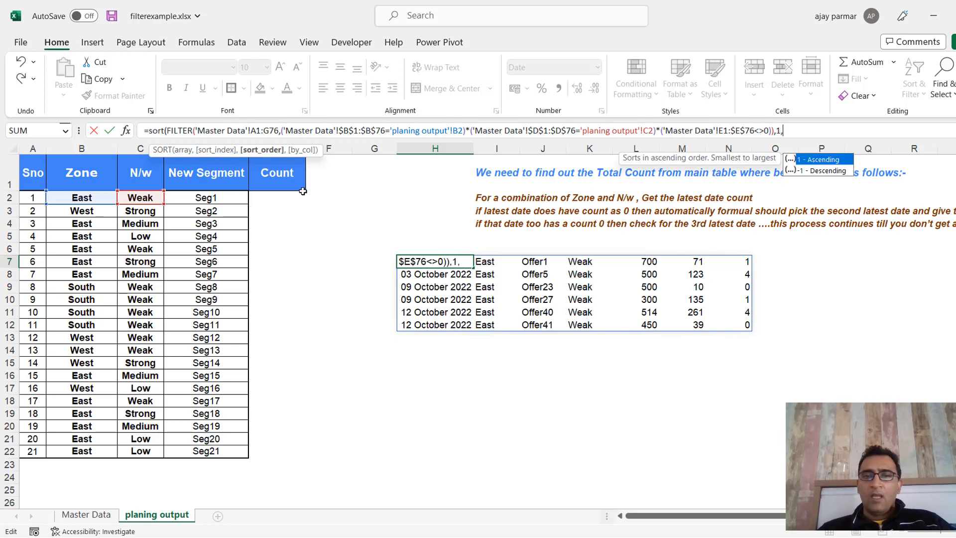
{"action": "double_click", "coordinate": [829, 171]}
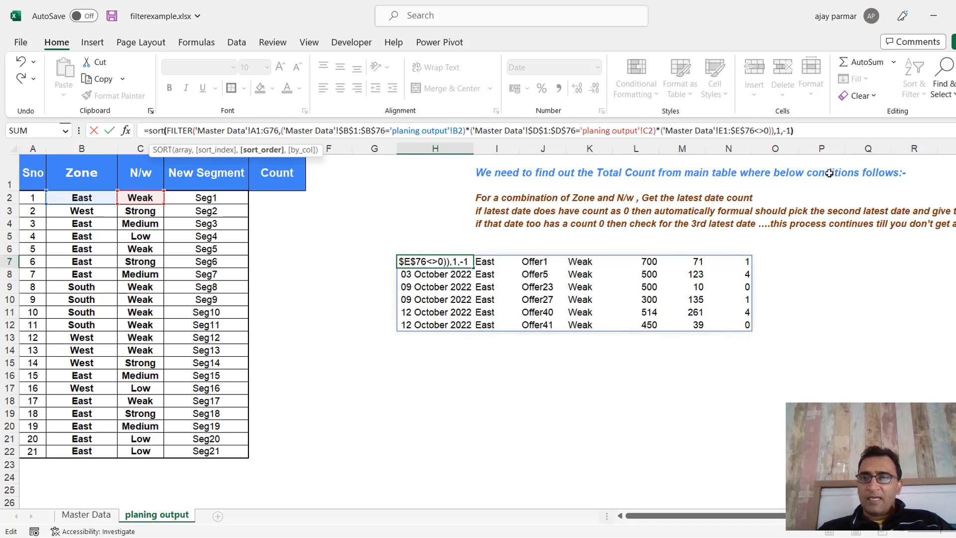
{"action": "type", "text": ")"}
{"action": "key", "text": "ctrl+Return"}
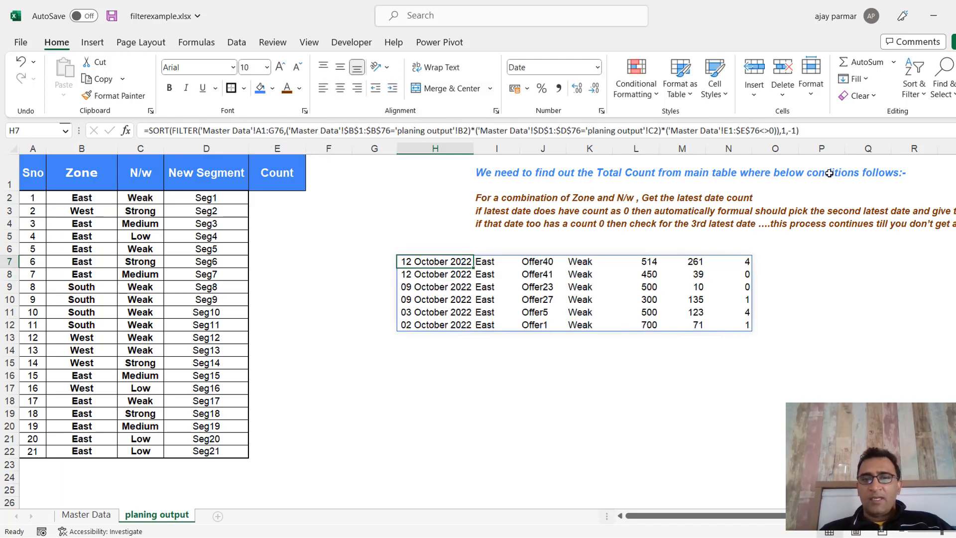
Select the full sorted spill range H7:N12 to review the descending date order
{"action": "key", "text": "shift+Down"}
{"action": "key", "text": "shift+Down"}
{"action": "key", "text": "shift+Down"}
{"action": "key", "text": "shift+Down"}
{"action": "key", "text": "shift+Right"}
{"action": "key", "text": "shift+Right"}
{"action": "key", "text": "shift+Right"}
{"action": "key", "text": "shift+Right"}
{"action": "key", "text": "shift+Right"}
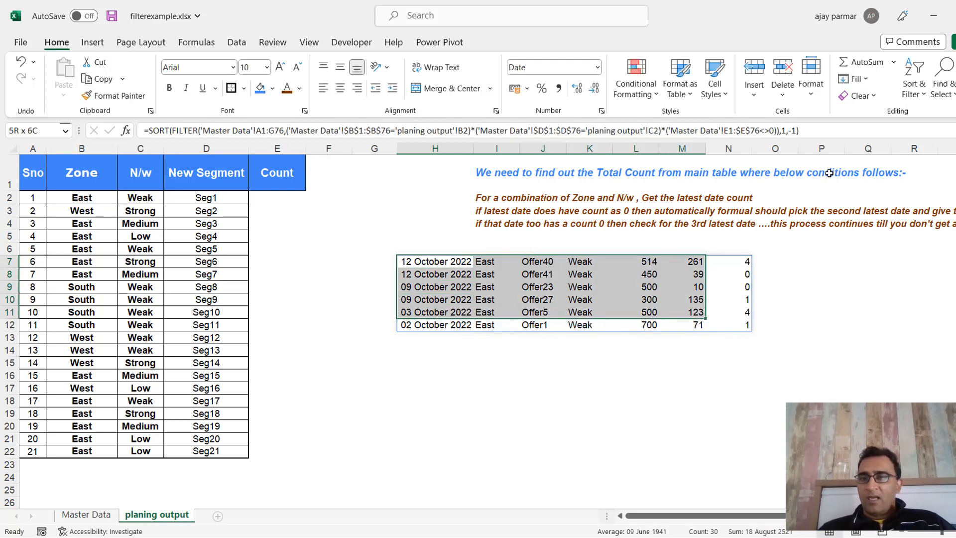
{"action": "key", "text": "shift+Down"}
{"action": "key", "text": "shift+Right"}
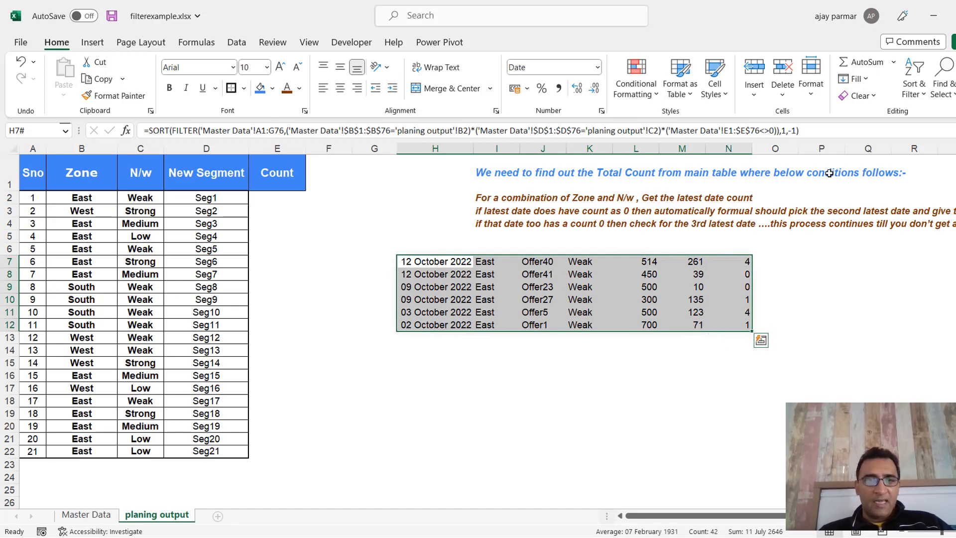
Check the first sorted row by comparing its date in H7 with its Count in L7
{"action": "left_click", "coordinate": [424, 260]}
{"action": "key", "text": "Right"}
{"action": "key", "text": "Right"}
{"action": "key", "text": "Right"}
{"action": "key", "text": "Right"}
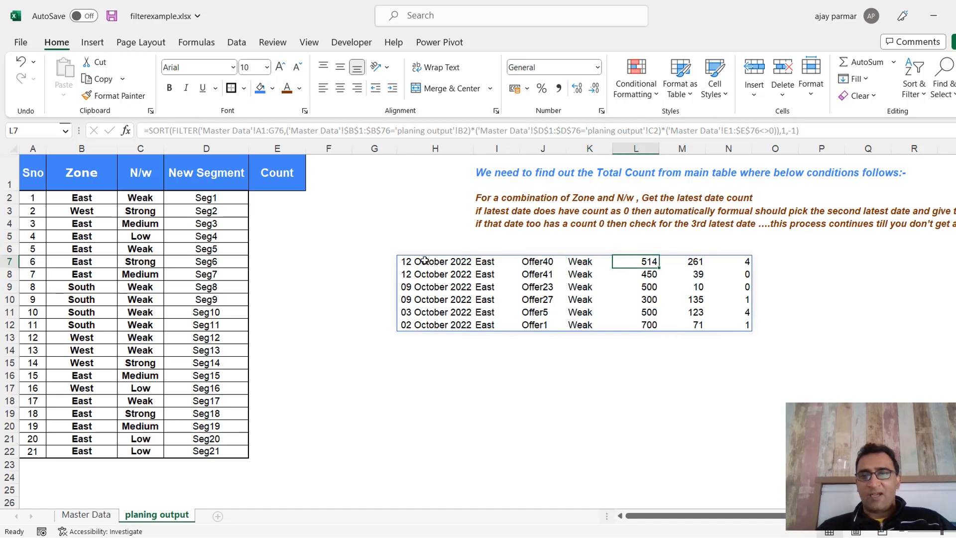
{"action": "key", "text": "Left"}
{"action": "key", "text": "Left"}
{"action": "key", "text": "Left"}
{"action": "key", "text": "Left"}
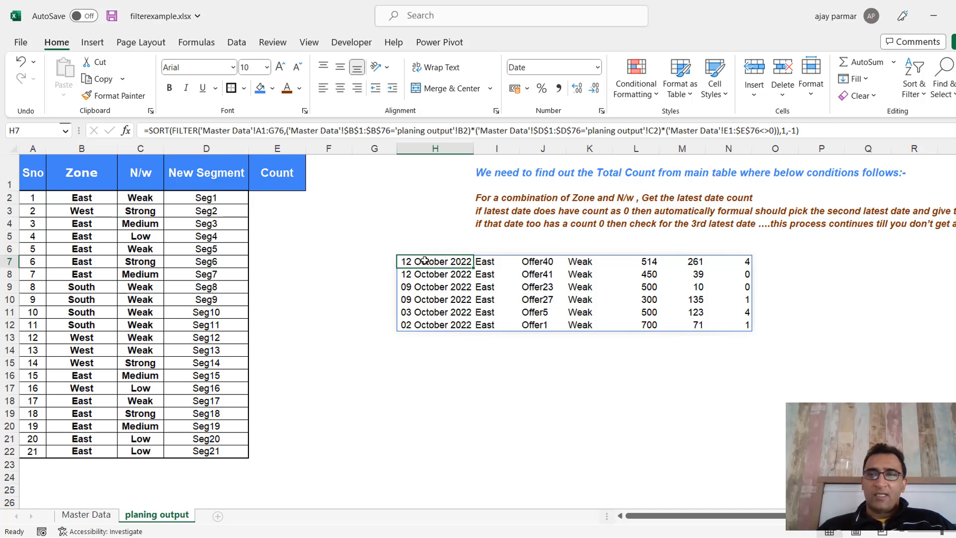
{"action": "key", "text": "Right"}
{"action": "key", "text": "Right"}
{"action": "key", "text": "Right"}
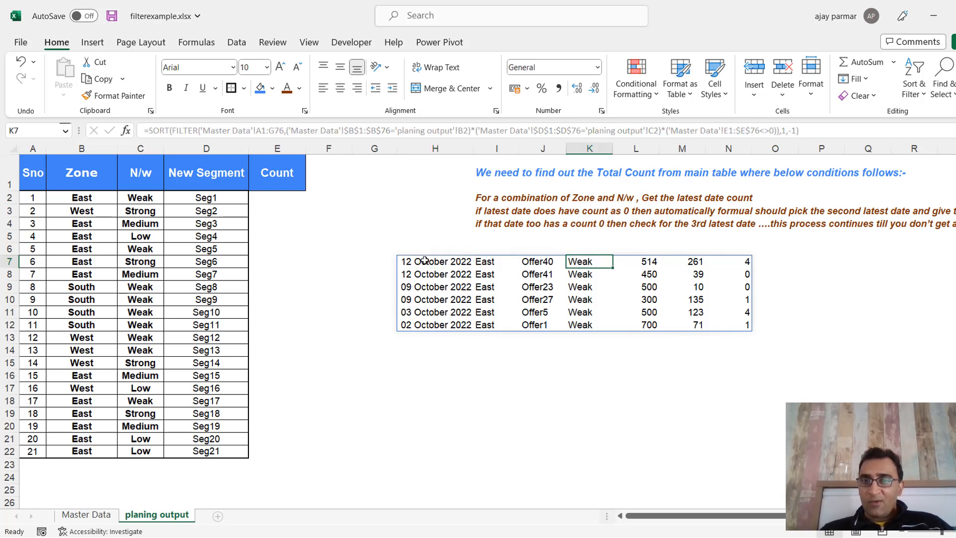
{"action": "key", "text": "Left"}
{"action": "key", "text": "Left"}
{"action": "key", "text": "Left"}
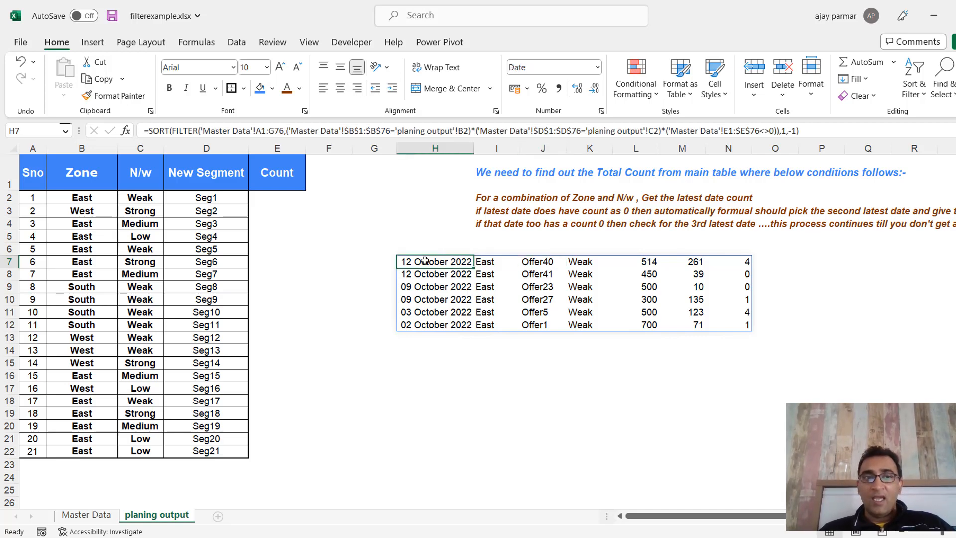
Select the first row of the sorted result, H7:N7, to examine the latest-date record
{"action": "key", "text": "shift+Right"}
{"action": "key", "text": "shift+Right"}
{"action": "key", "text": "shift+Right"}
{"action": "key", "text": "shift+Right"}
{"action": "key", "text": "shift+Right"}
{"action": "key", "text": "shift+Right"}
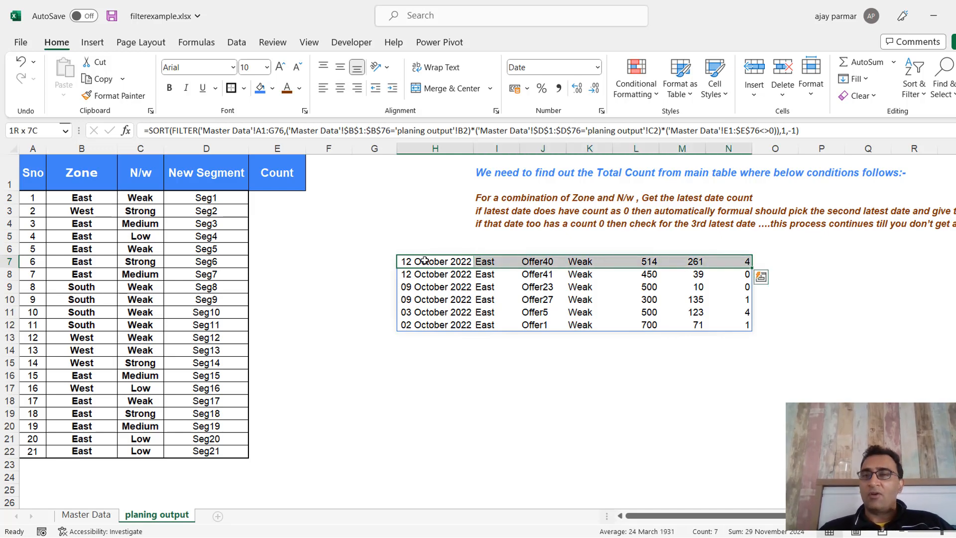
{"action": "left_click", "coordinate": [425, 260]}
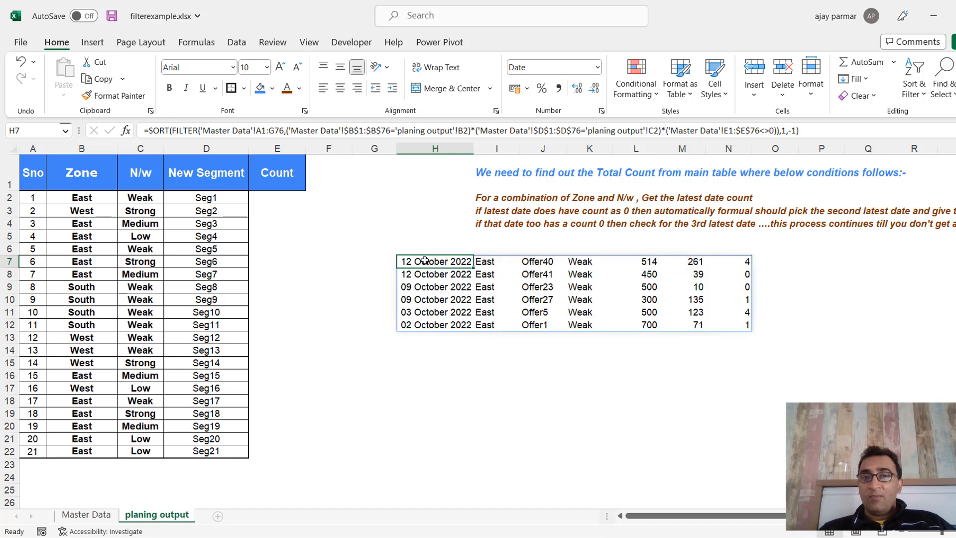
{"action": "key", "text": "shift+Right"}
{"action": "key", "text": "shift+Right"}
{"action": "key", "text": "shift+Right"}
{"action": "key", "text": "shift+Right"}
{"action": "key", "text": "shift+Right"}
{"action": "key", "text": "shift+Right"}
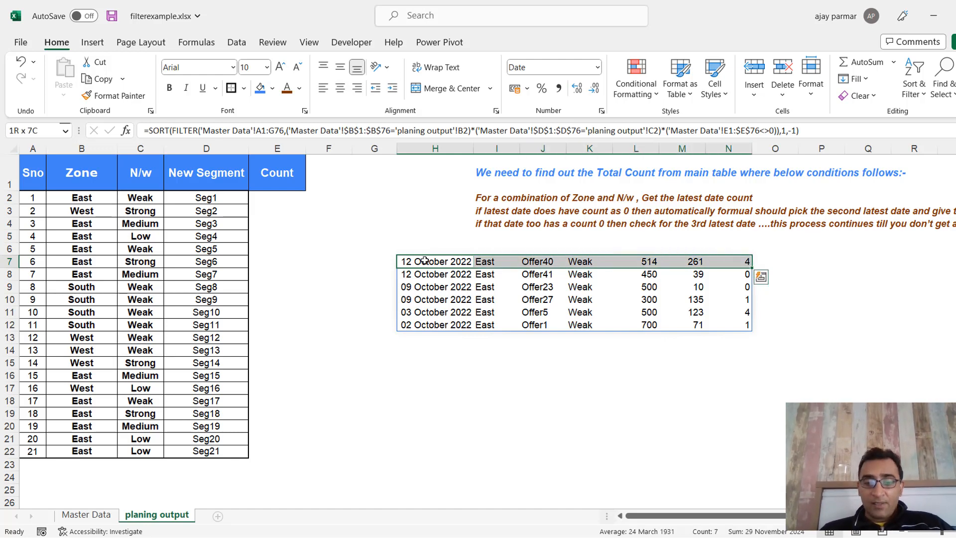
Bold the first sorted row, H7:N7, and autofit column H to its dates, ending on the row's Count
{"action": "key", "text": "ctrl+b"}
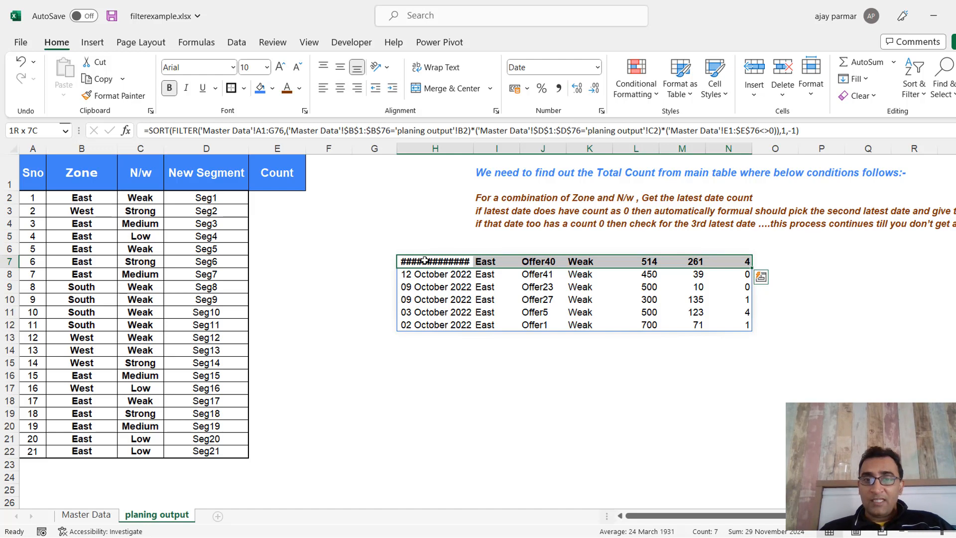
{"action": "double_click", "coordinate": [473, 149]}
{"action": "key", "text": "Right"}
{"action": "key", "text": "Right"}
{"action": "key", "text": "Right"}
{"action": "key", "text": "Right"}
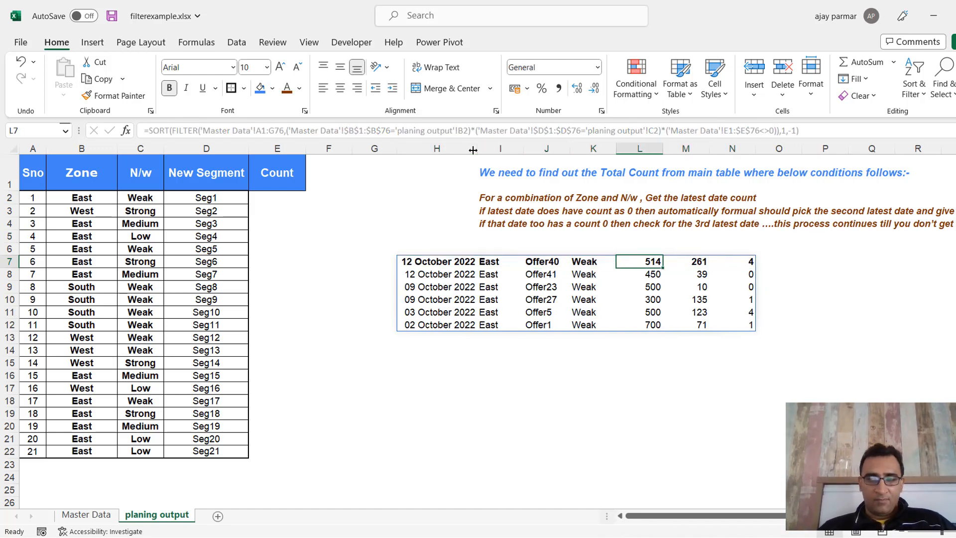
Return to H7 and select the whole sorted spill range H7:N12 to review it
{"action": "key", "text": "Left"}
{"action": "key", "text": "Left"}
{"action": "key", "text": "Left"}
{"action": "key", "text": "Left"}
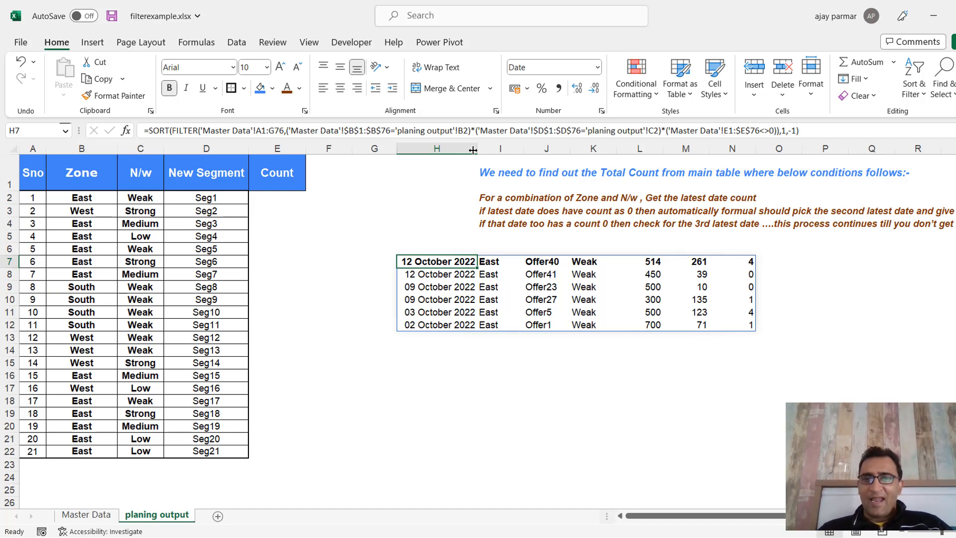
{"action": "key", "text": "ctrl+shift+Right"}
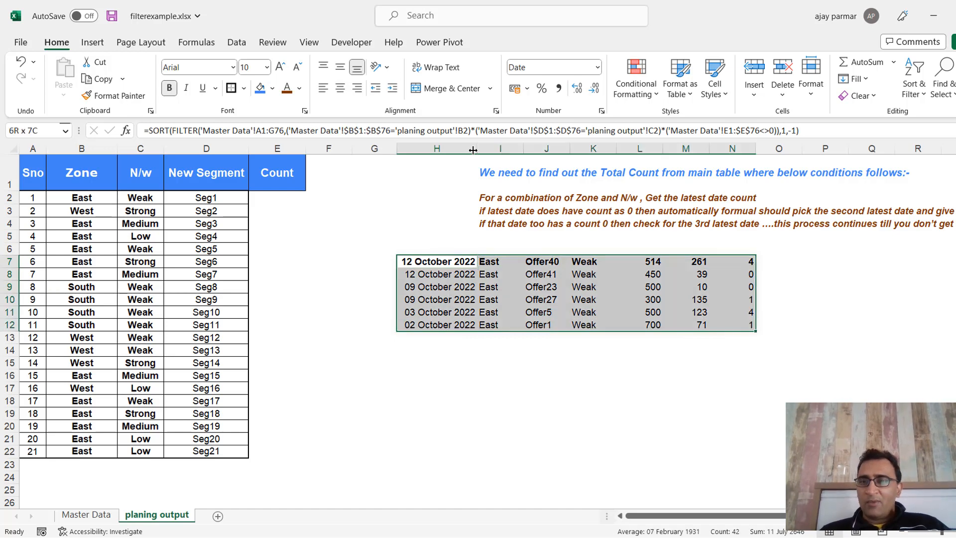
{"action": "key", "text": "ctrl+shift+Down"}
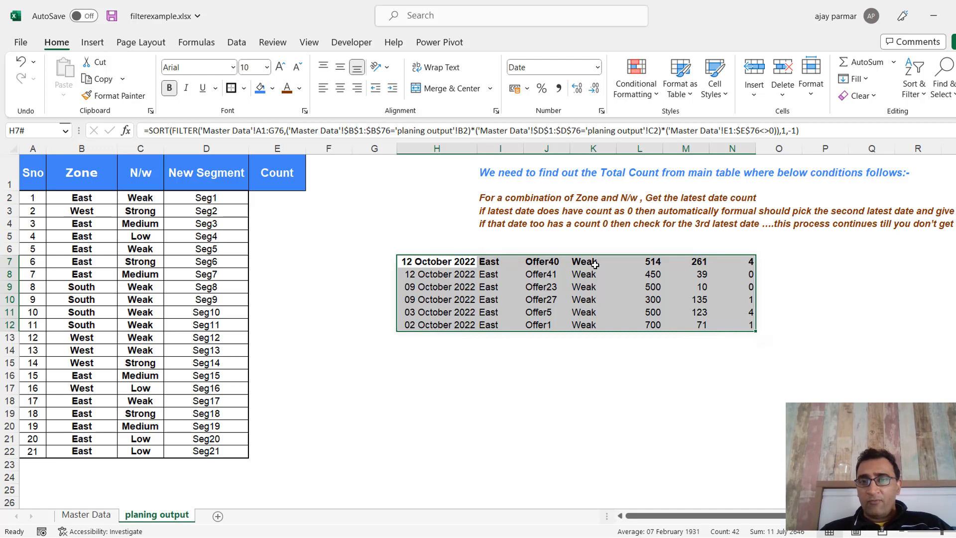
Wrap the SORT formula in H7 in INDEX with row number 1 and column number 5
{"action": "left_click", "coordinate": [431, 258]}
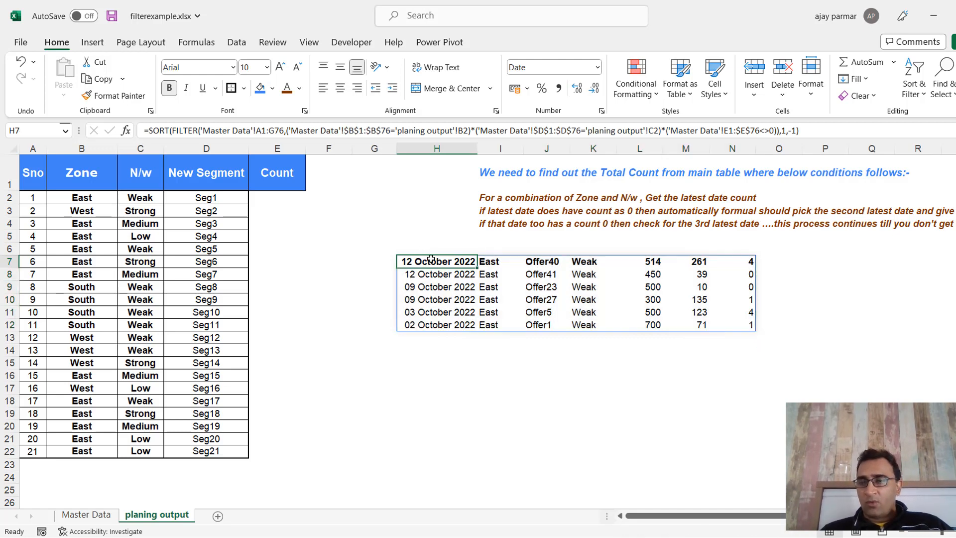
{"action": "left_click", "coordinate": [150, 130]}
{"action": "type", "text": "idnex"}
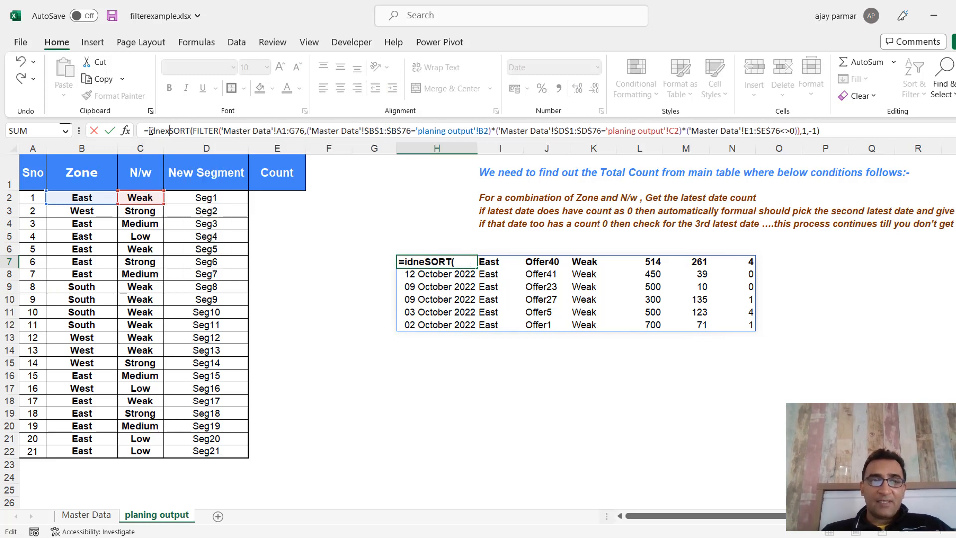
{"action": "key", "text": "BackSpace"}
{"action": "key", "text": "BackSpace"}
{"action": "key", "text": "BackSpace"}
{"action": "key", "text": "BackSpace"}
{"action": "type", "text": "ndex("}
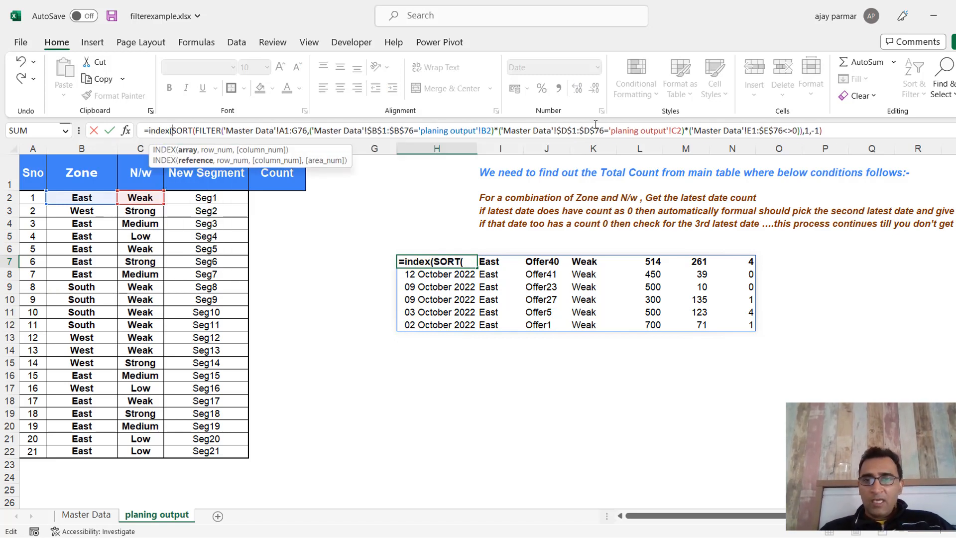
{"action": "left_click", "coordinate": [865, 128]}
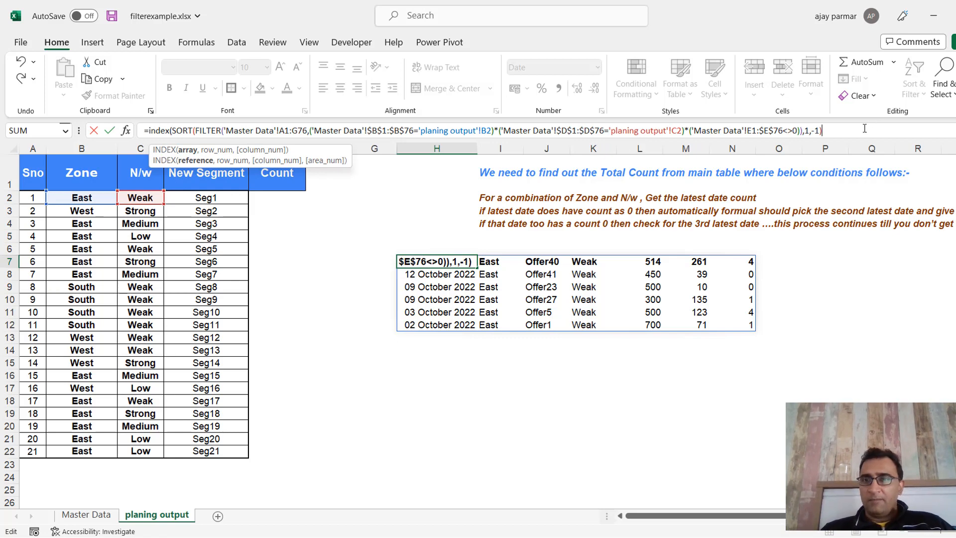
{"action": "type", "text": ",1,"}
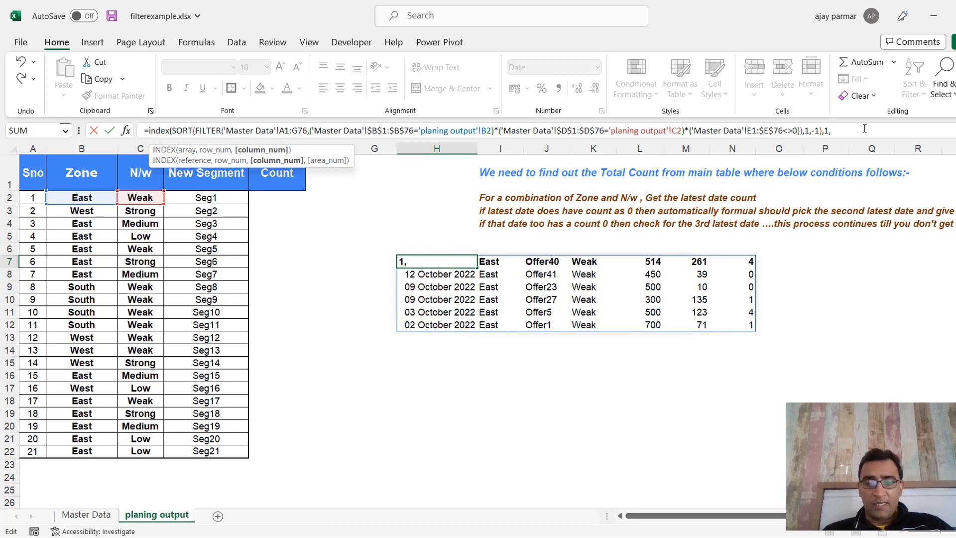
{"action": "type", "text": "5)"}
{"action": "key", "text": "Return"}
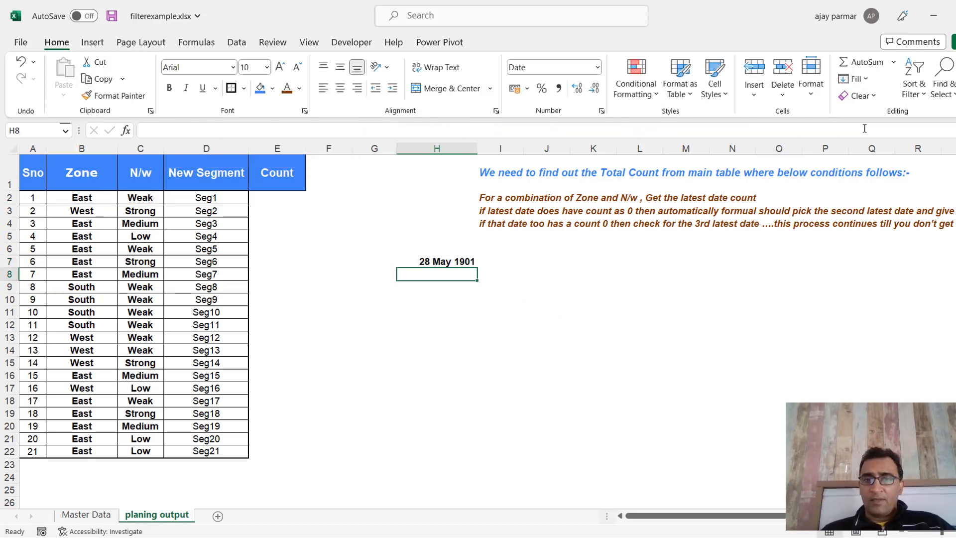
Change the number format of H7 to General
{"action": "key", "text": "Up"}
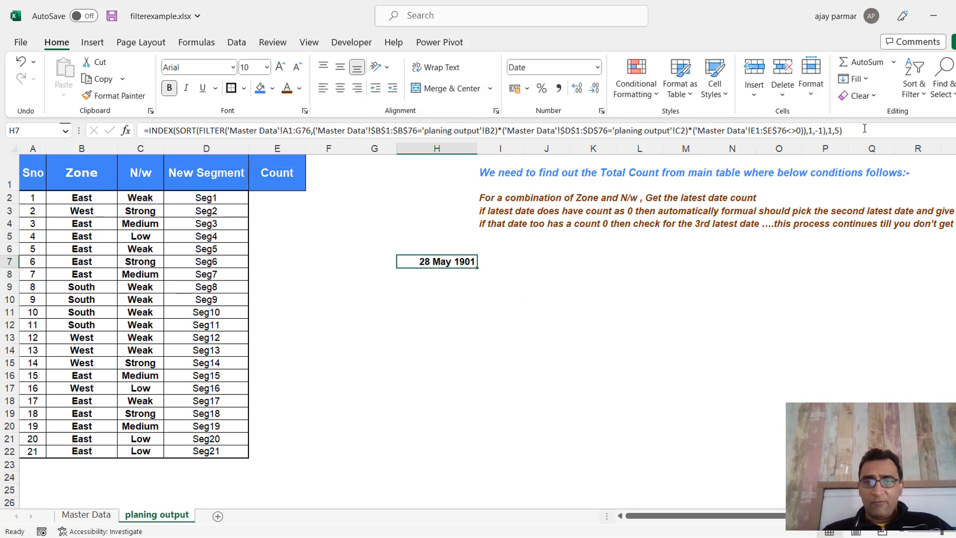
{"action": "key", "text": "ctrl+1"}
{"action": "left_click", "coordinate": [393, 87]}
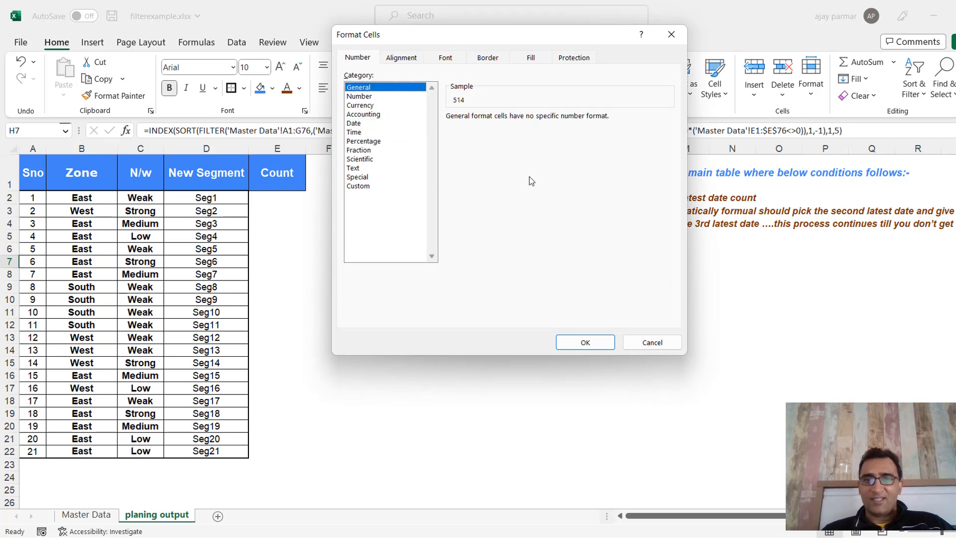
{"action": "left_click", "coordinate": [599, 341]}
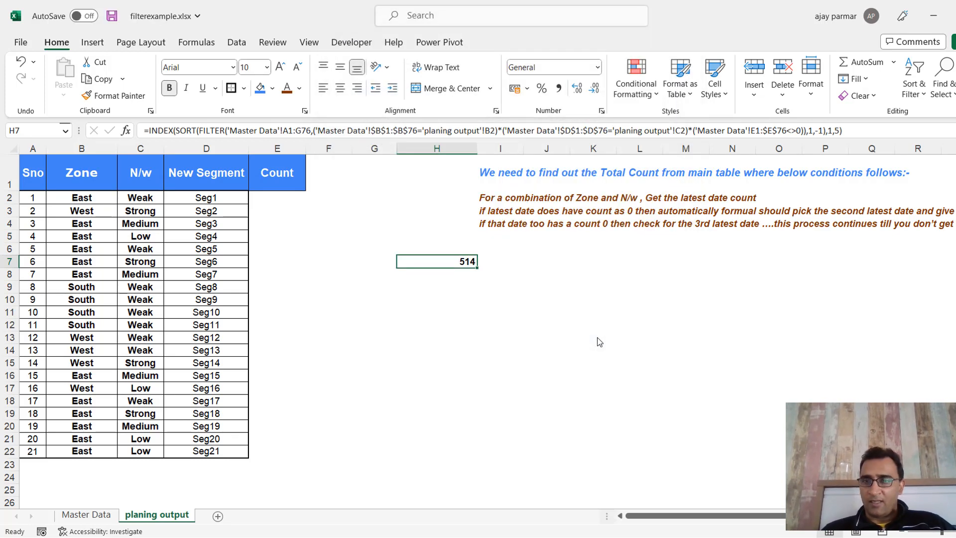
Examine the two 12-Oct records, rows 59 and 60, in the filtered East/Weak data on the Master Data sheet
{"action": "left_click", "coordinate": [94, 514]}
{"action": "key", "text": "Up"}
{"action": "key", "text": "Up"}
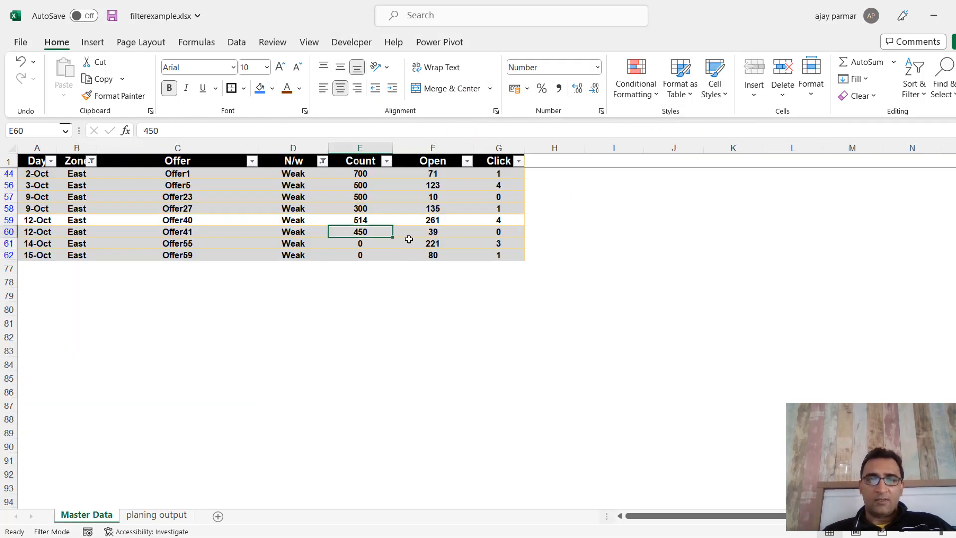
{"action": "key", "text": "Up"}
{"action": "key", "text": "shift+space"}
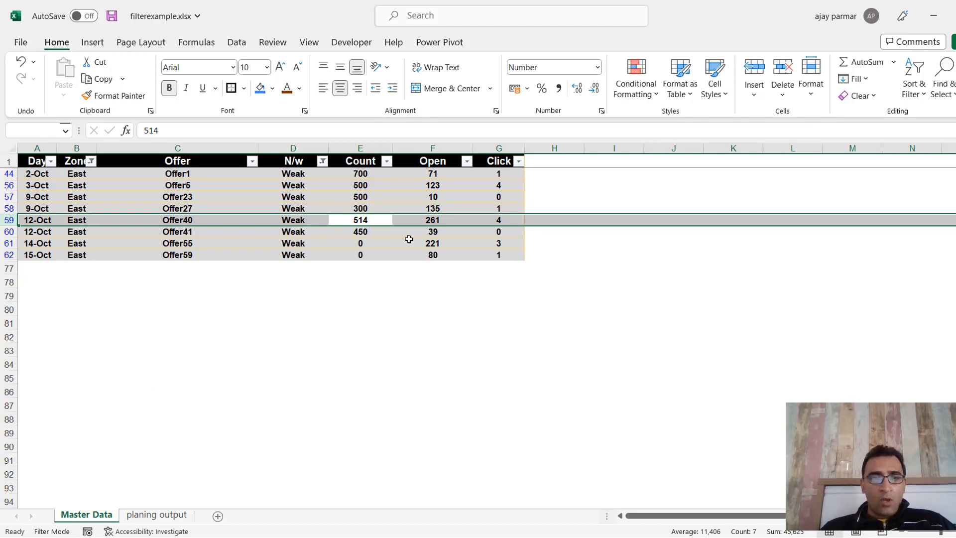
{"action": "key", "text": "Down"}
{"action": "key", "text": "Up"}
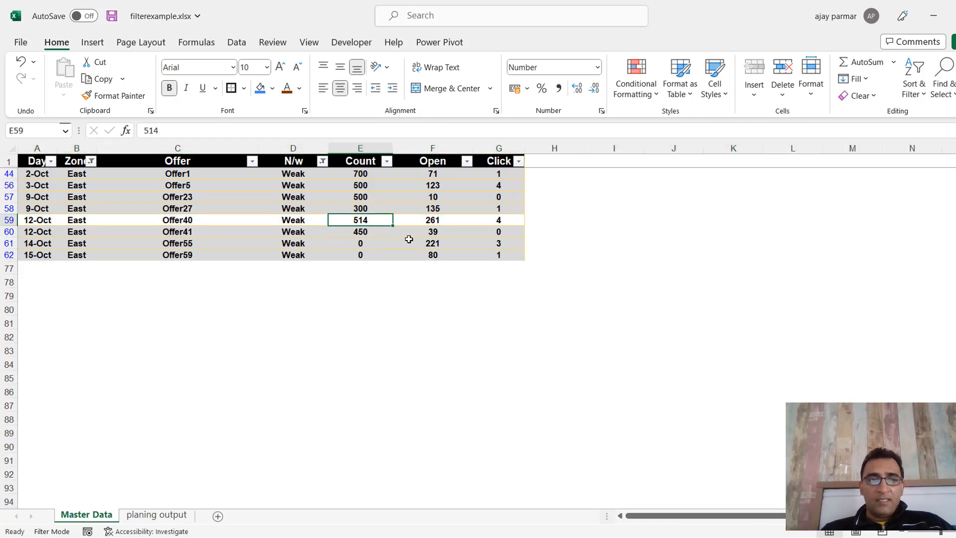
{"action": "key", "text": "shift+space"}
{"action": "key", "text": "Down"}
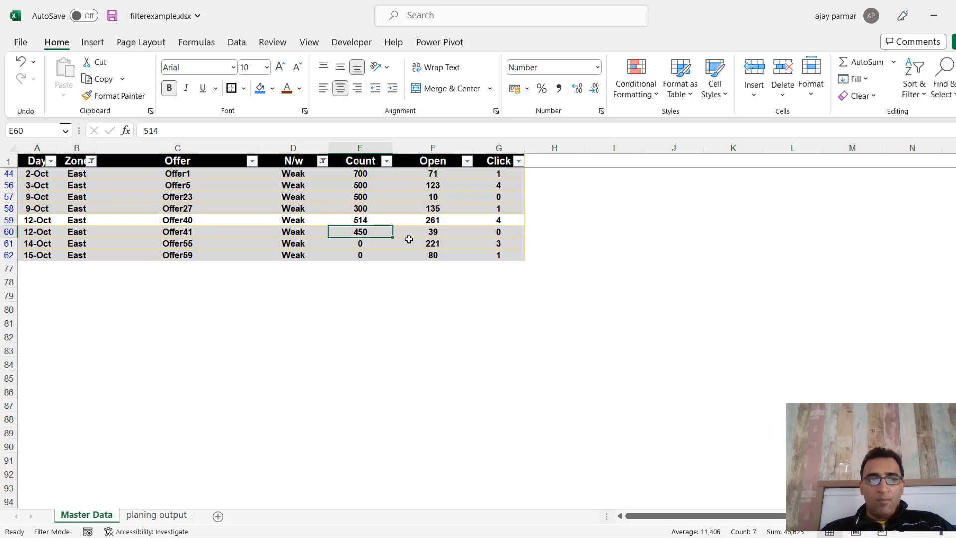
{"action": "key", "text": "shift+space"}
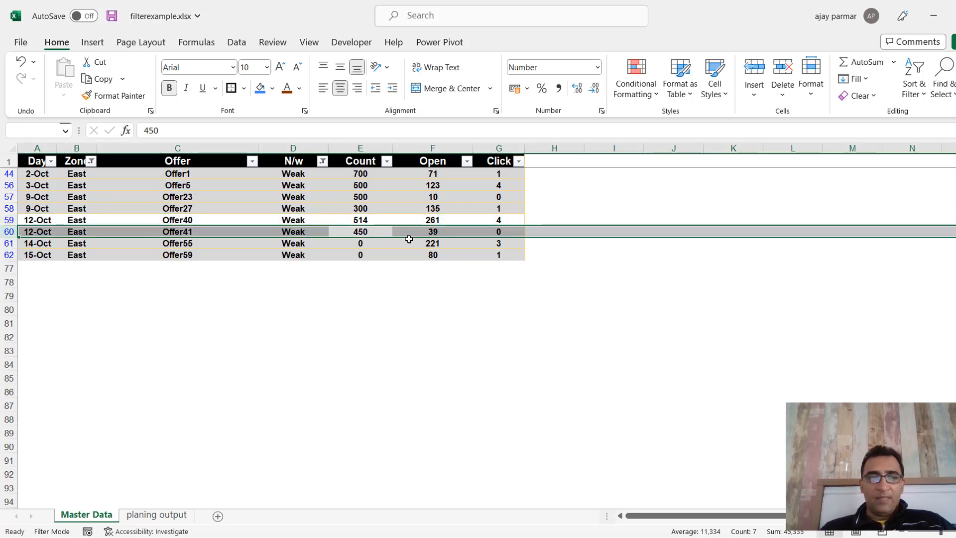
Compare the Count values of the 12-Oct rows with those of the earlier 9-Oct rows
{"action": "key", "text": "Up"}
{"action": "key", "text": "Up"}
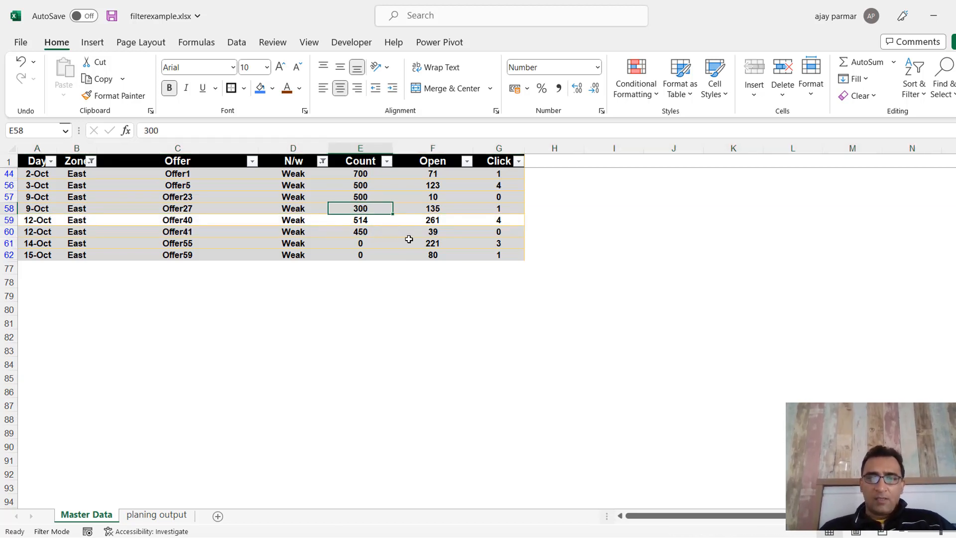
{"action": "key", "text": "Up"}
{"action": "key", "text": "Down"}
{"action": "key", "text": "Down"}
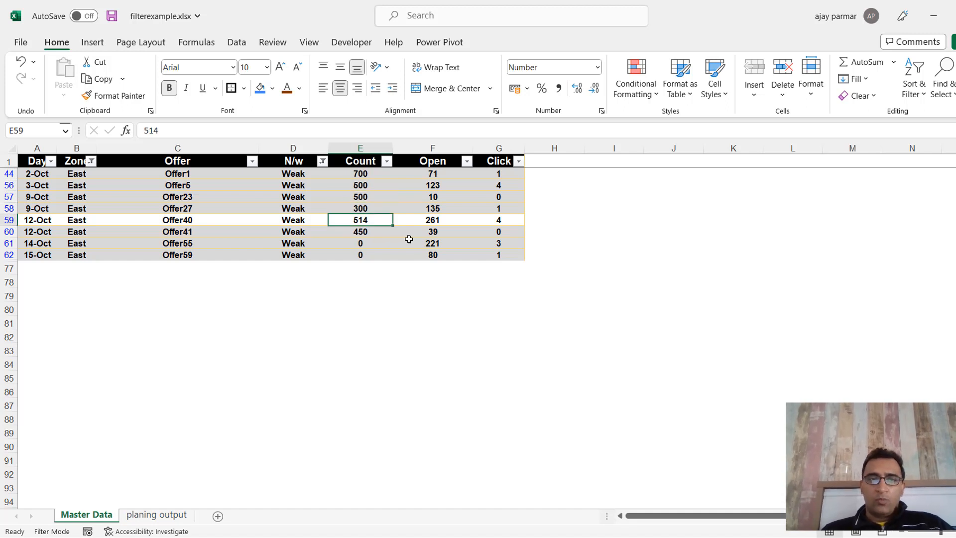
{"action": "key", "text": "Down"}
{"action": "key", "text": "Up"}
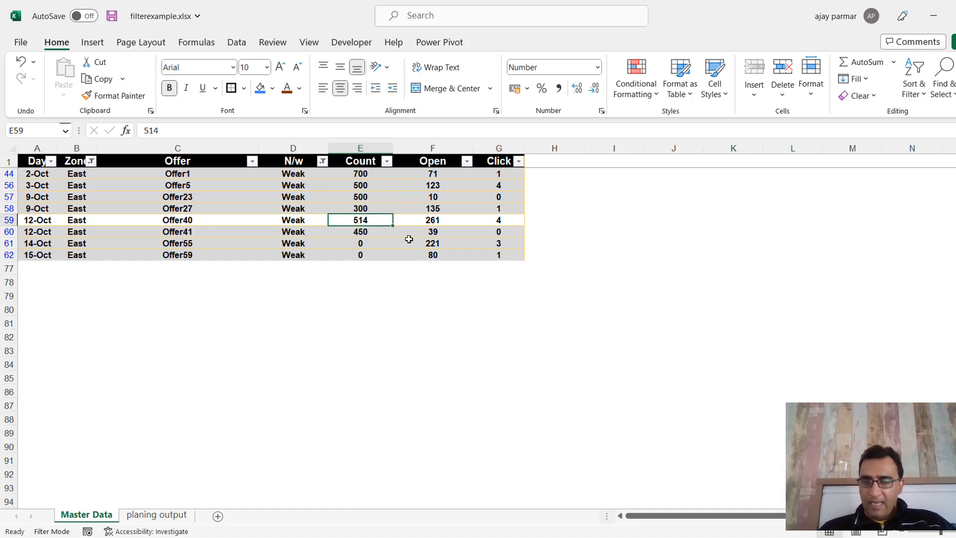
Check that rows 59 and 60 share the same date and compare their Counts in column E
{"action": "key", "text": "Left"}
{"action": "key", "text": "Left"}
{"action": "key", "text": "Left"}
{"action": "key", "text": "Down"}
{"action": "key", "text": "Left"}
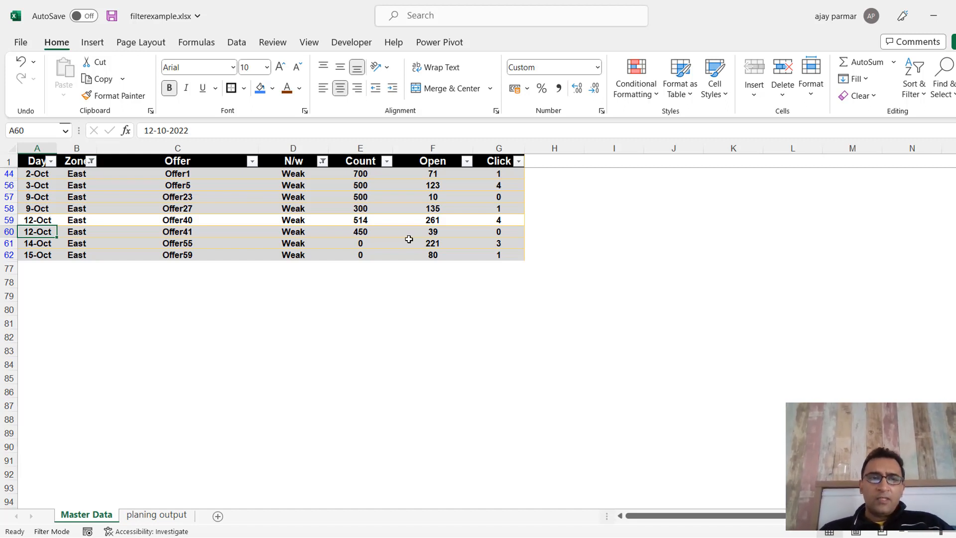
{"action": "key", "text": "Up"}
{"action": "key", "text": "Right"}
{"action": "key", "text": "Right"}
{"action": "key", "text": "Right"}
{"action": "key", "text": "Right"}
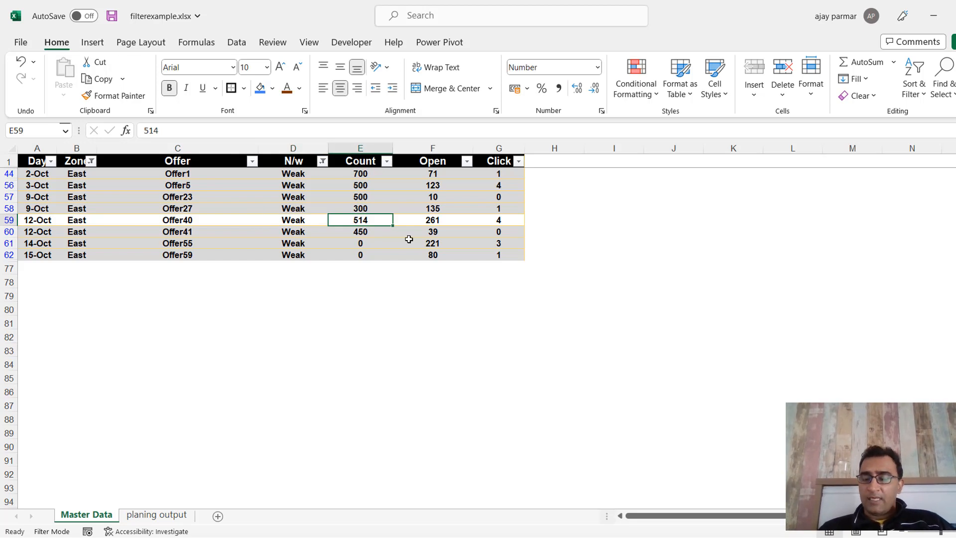
{"action": "key", "text": "Down"}
{"action": "key", "text": "Up"}
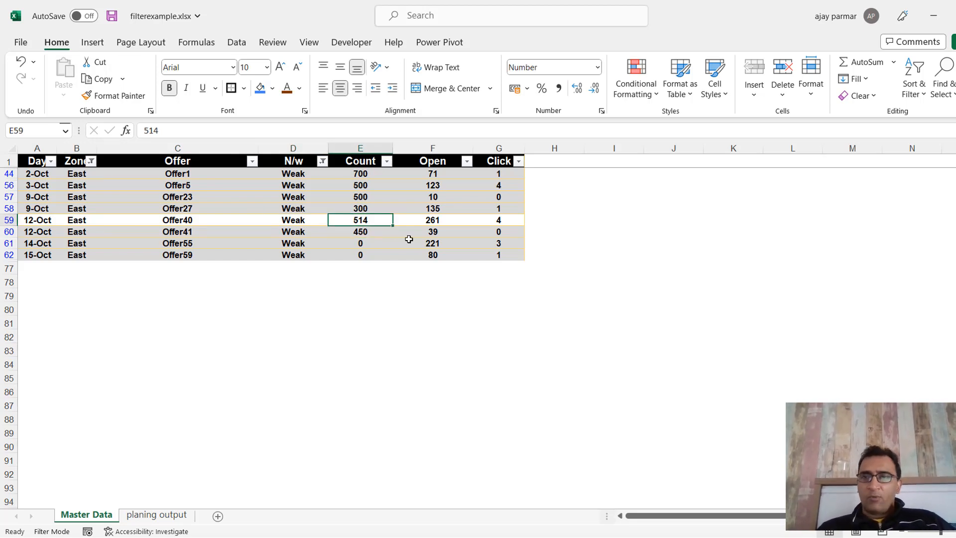
Review the whole Count column E of the filtered records, coming back to the Offer40 row
{"action": "key", "text": "Up"}
{"action": "key", "text": "Up"}
{"action": "key", "text": "Up"}
{"action": "key", "text": "Up"}
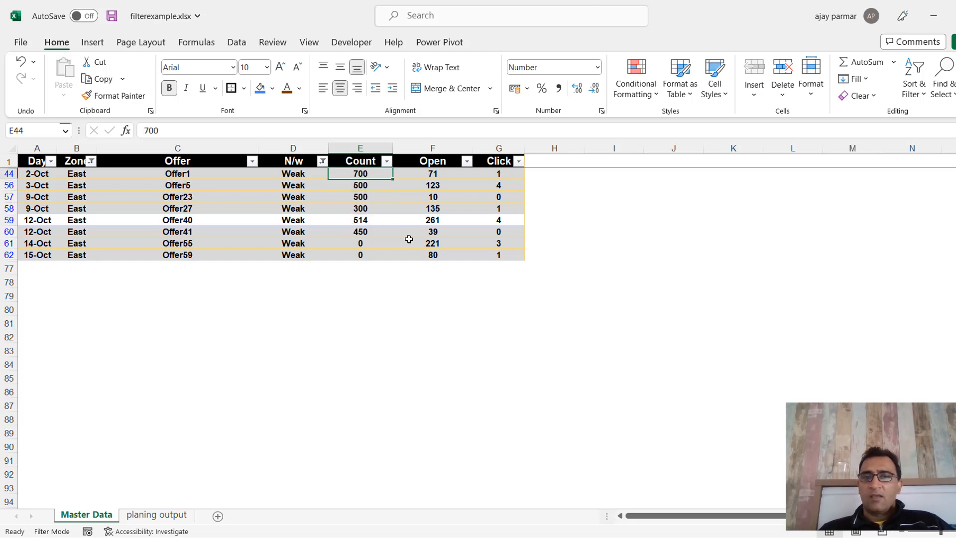
{"action": "key", "text": "ctrl+space"}
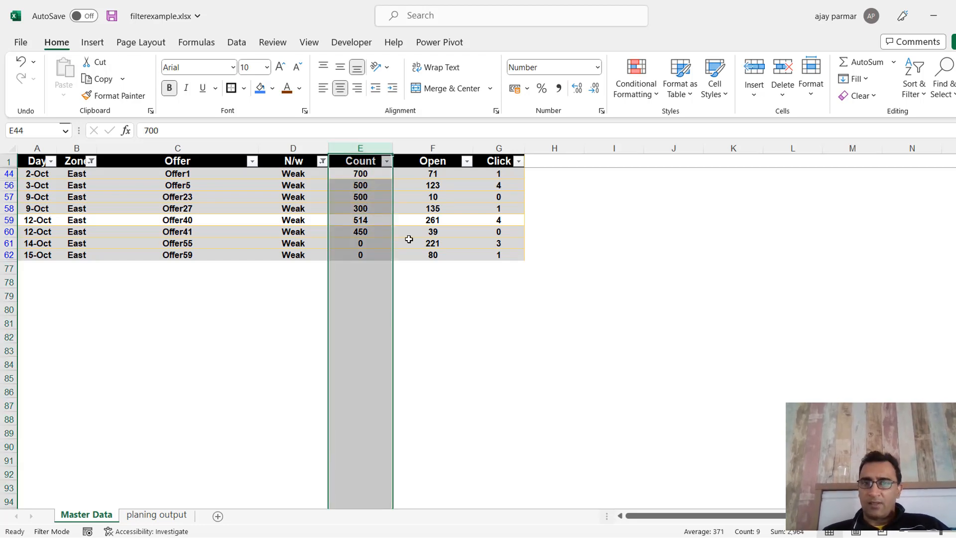
{"action": "key", "text": "Down"}
{"action": "key", "text": "Down"}
{"action": "key", "text": "Down"}
{"action": "key", "text": "Down"}
{"action": "key", "text": "Down"}
{"action": "key", "text": "Up"}
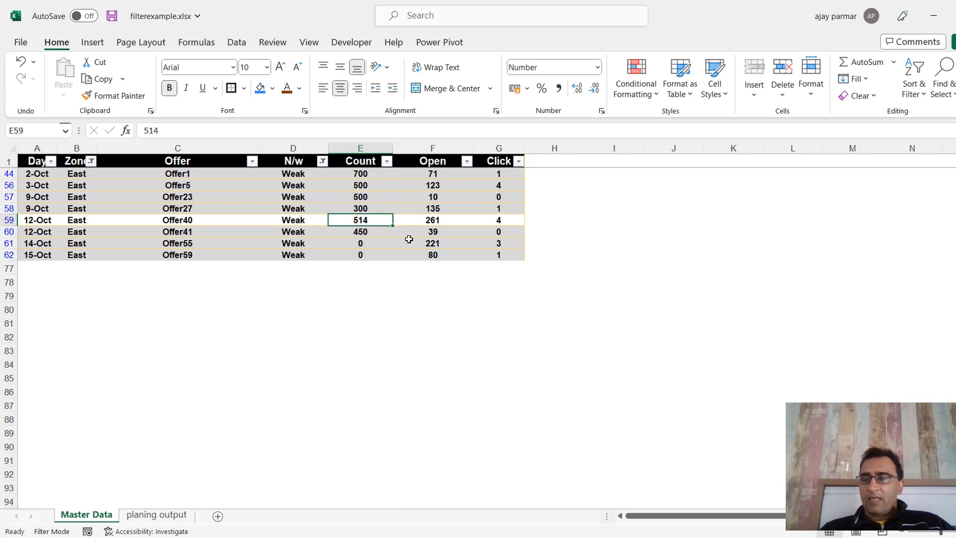
Set the Count of the 14-Oct Offer55 record in E61 to 775 and check the INDEX result on planing output
{"action": "key", "text": "Left"}
{"action": "key", "text": "Left"}
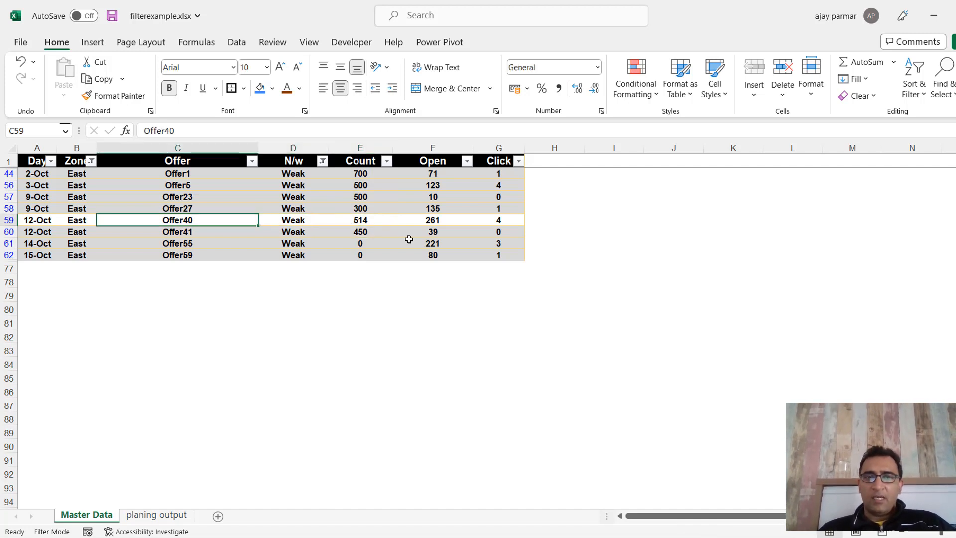
{"action": "key", "text": "Right"}
{"action": "key", "text": "Right"}
{"action": "key", "text": "Down"}
{"action": "key", "text": "Down"}
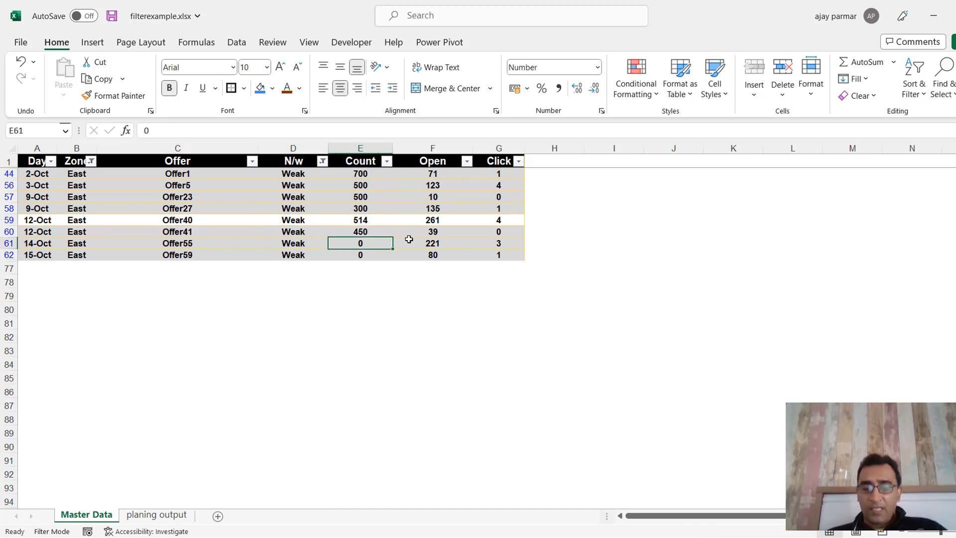
{"action": "type", "text": "77"}
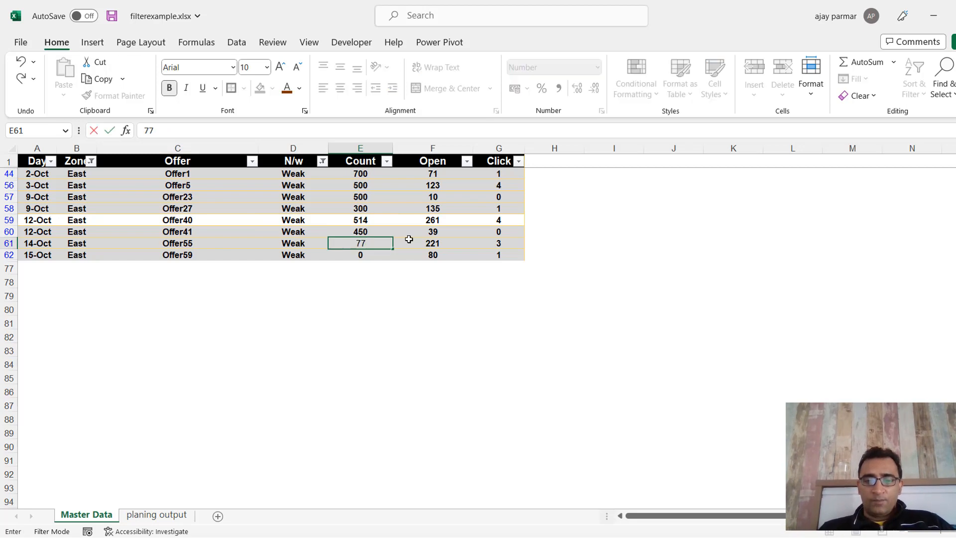
{"action": "type", "text": "5"}
{"action": "key", "text": "ctrl+Return"}
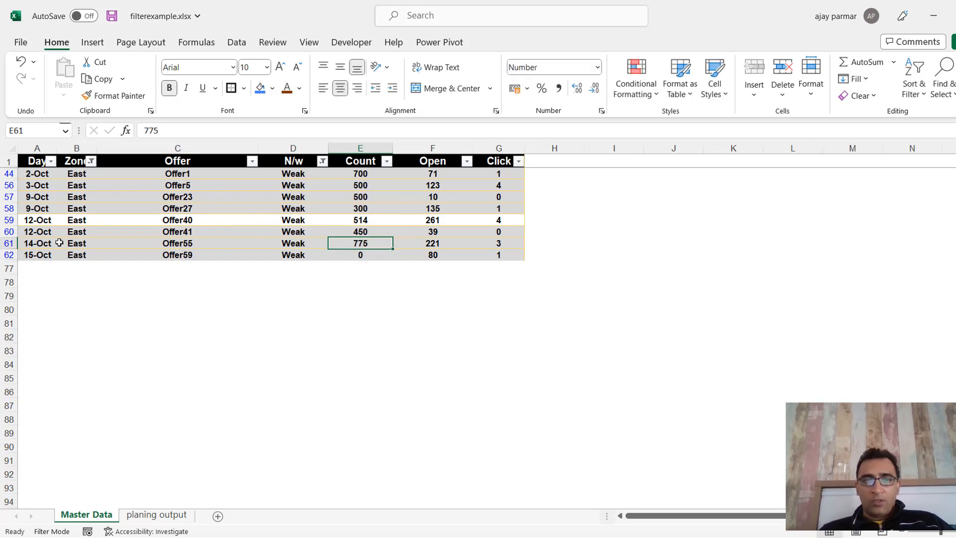
{"action": "left_click", "coordinate": [38, 244]}
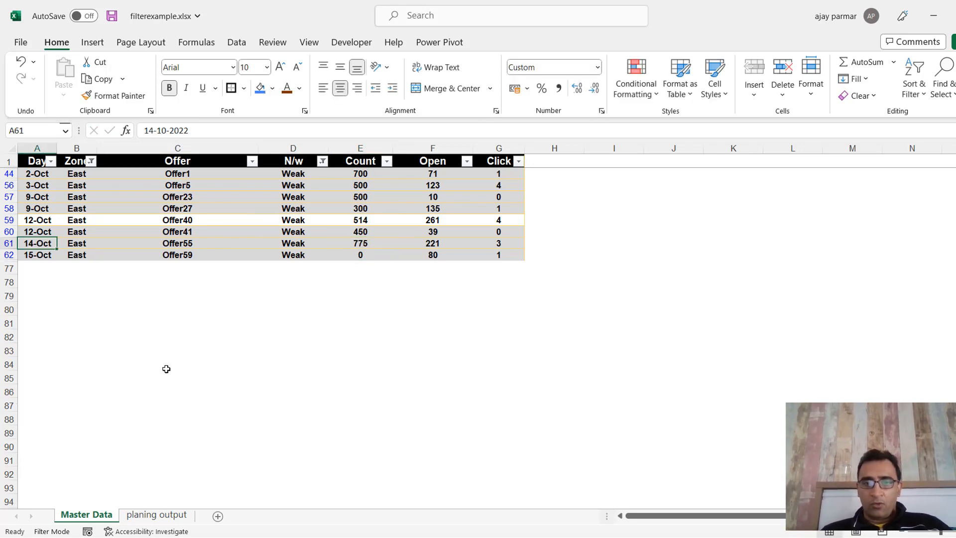
{"action": "left_click", "coordinate": [156, 516]}
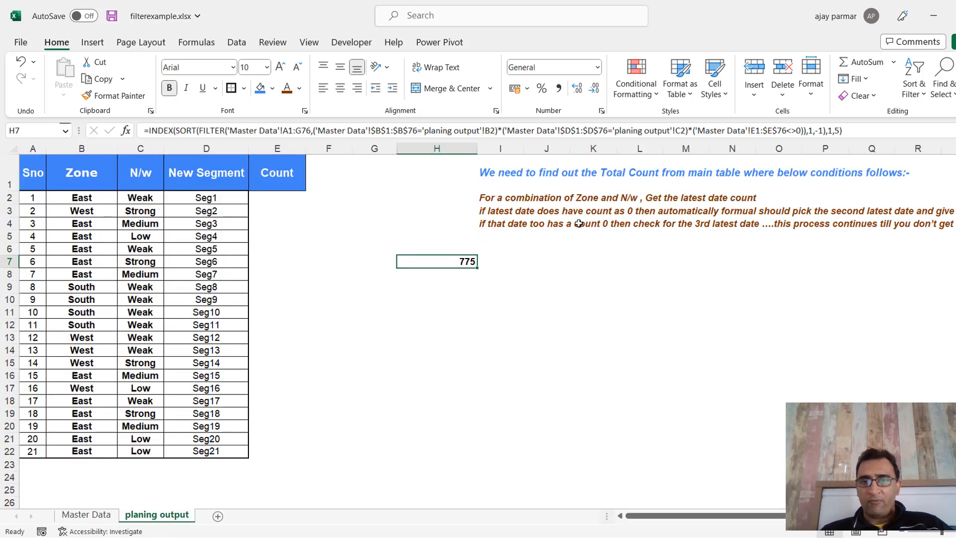
Set the Count of the 15-Oct Offer59 record in E62 of Master Data to 10 and check the INDEX result on planing output
{"action": "left_click", "coordinate": [86, 514]}
{"action": "left_click", "coordinate": [359, 254]}
{"action": "type", "text": "995"}
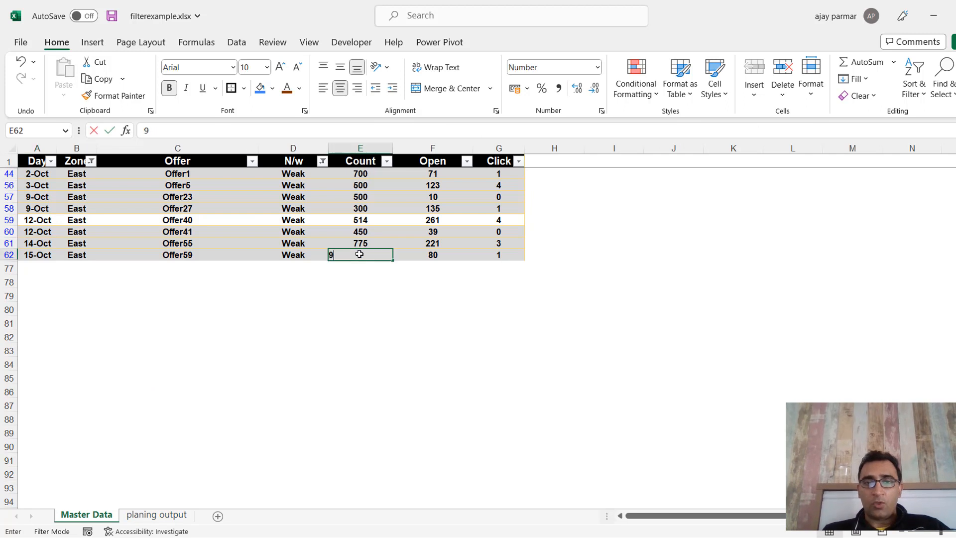
{"action": "key", "text": "Return"}
{"action": "left_click", "coordinate": [358, 255]}
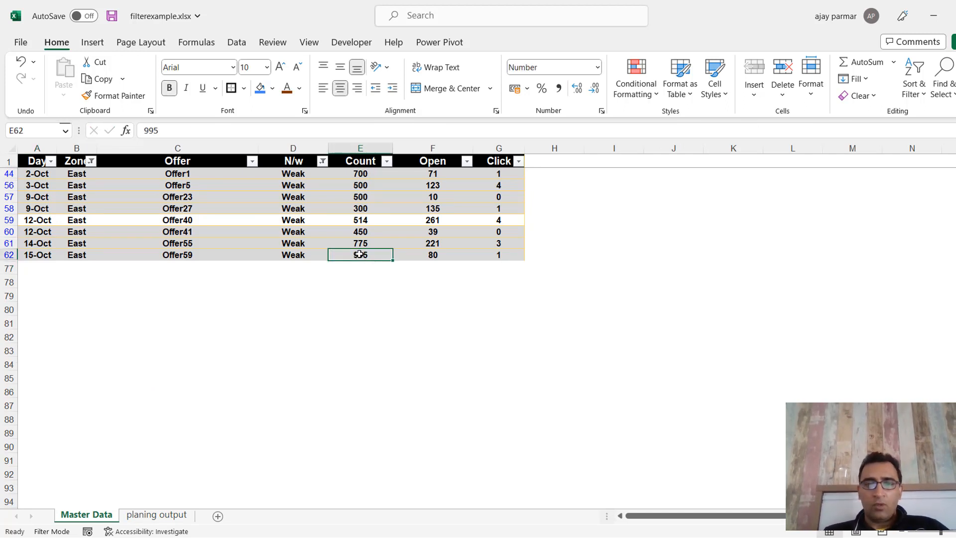
{"action": "type", "text": "10"}
{"action": "key", "text": "Return"}
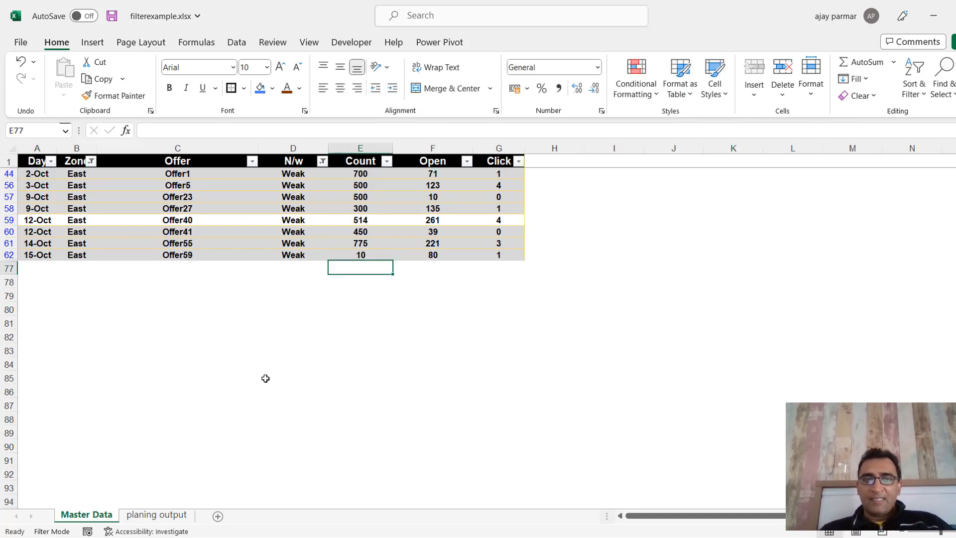
{"action": "left_click", "coordinate": [38, 257]}
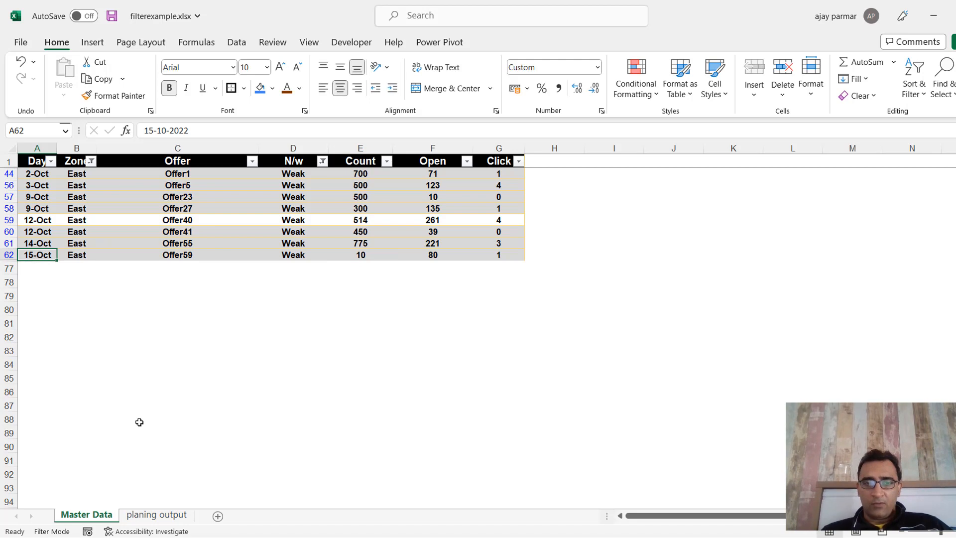
{"action": "left_click", "coordinate": [156, 514]}
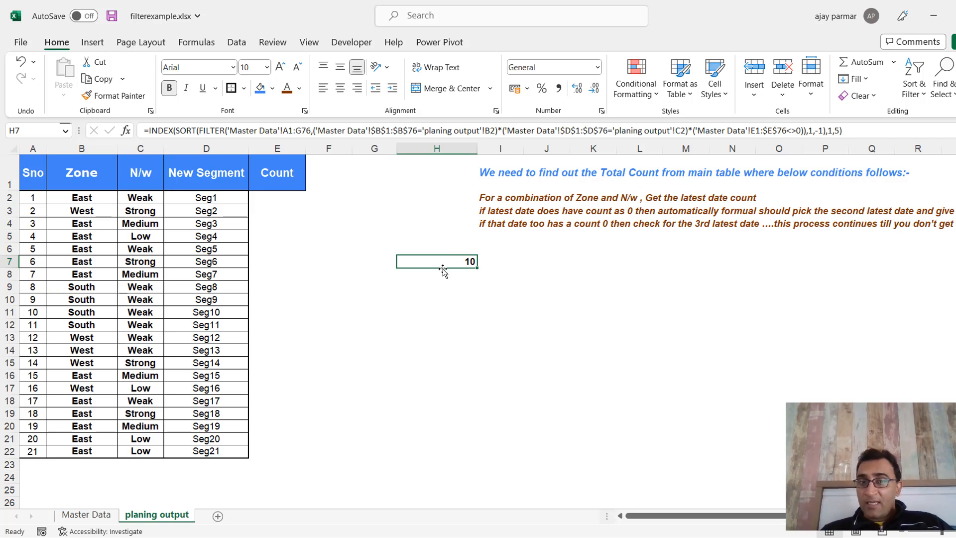
Move the INDEX formula from H7 to E2 and make its A1:G76 range and E1 reference absolute
{"action": "left_click_drag", "start_coordinate": [444, 267], "coordinate": [287, 197]}
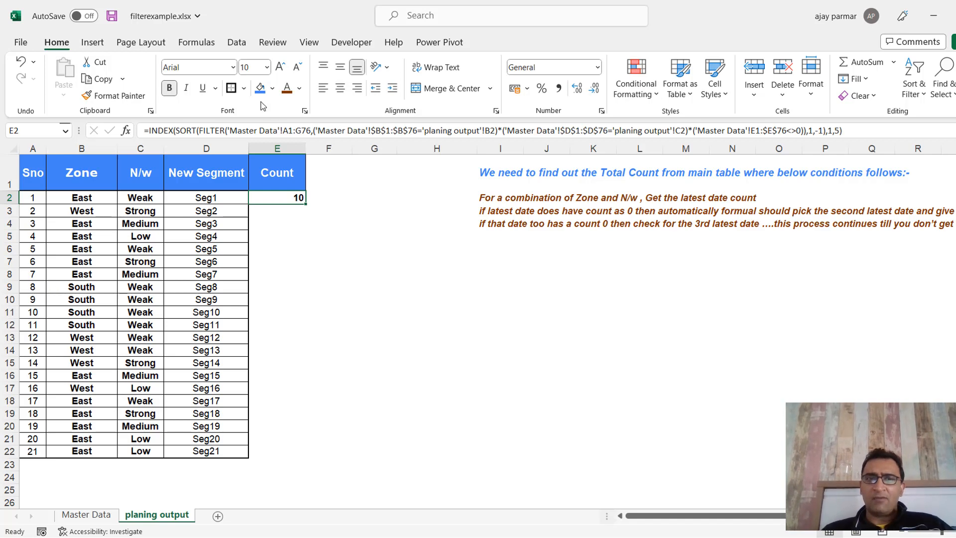
{"action": "left_click", "coordinate": [289, 130]}
{"action": "key", "text": "F4"}
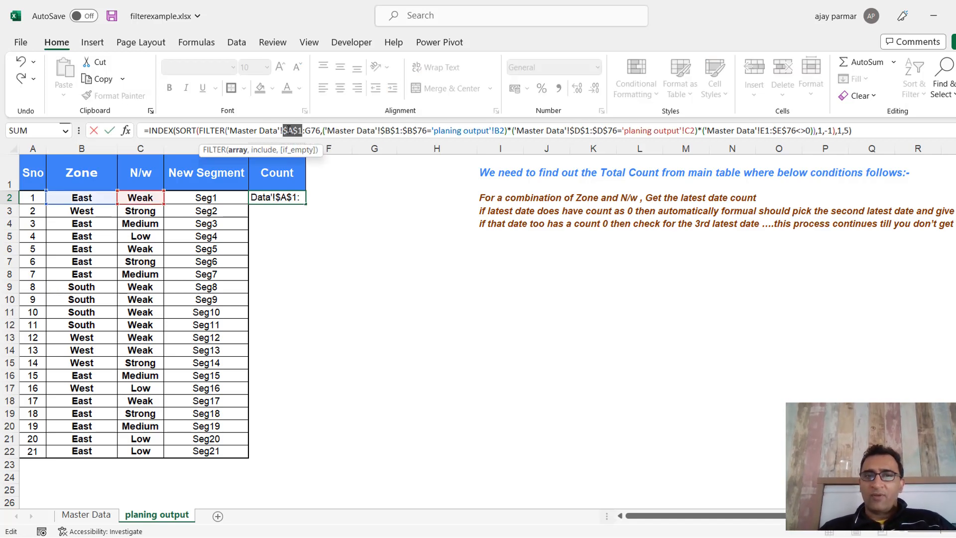
{"action": "left_click", "coordinate": [318, 131]}
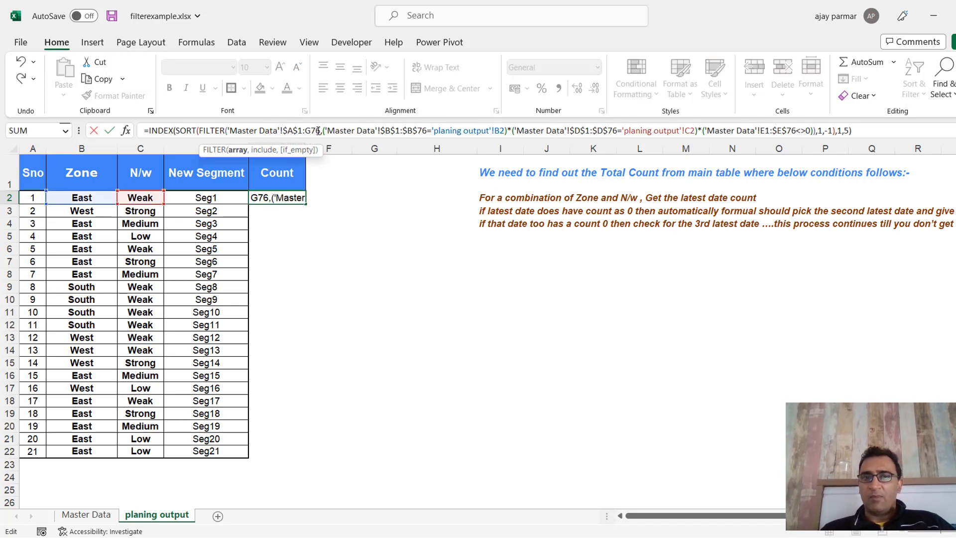
{"action": "key", "text": "F4"}
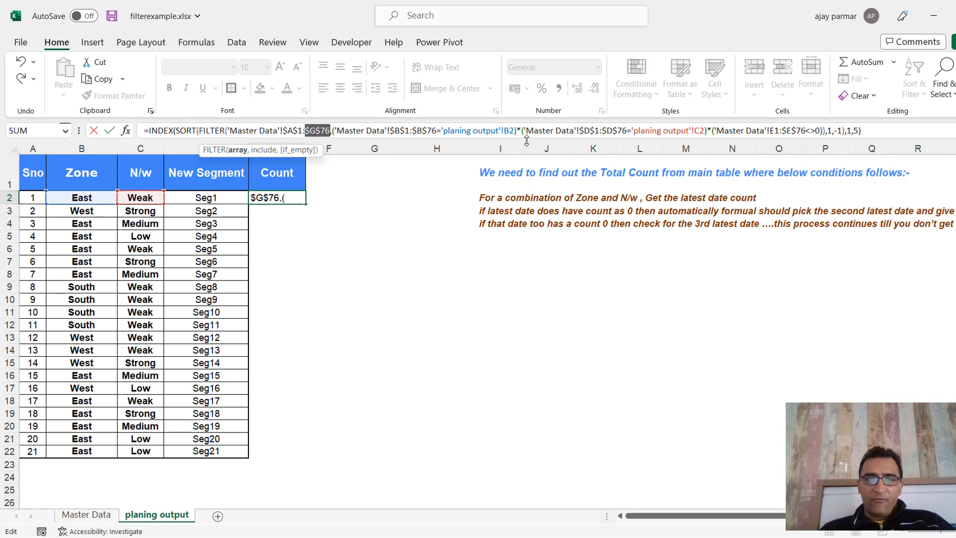
Fill the Count formula from E2 down to E22
{"action": "left_click_drag", "start_coordinate": [306, 204], "coordinate": [312, 460]}
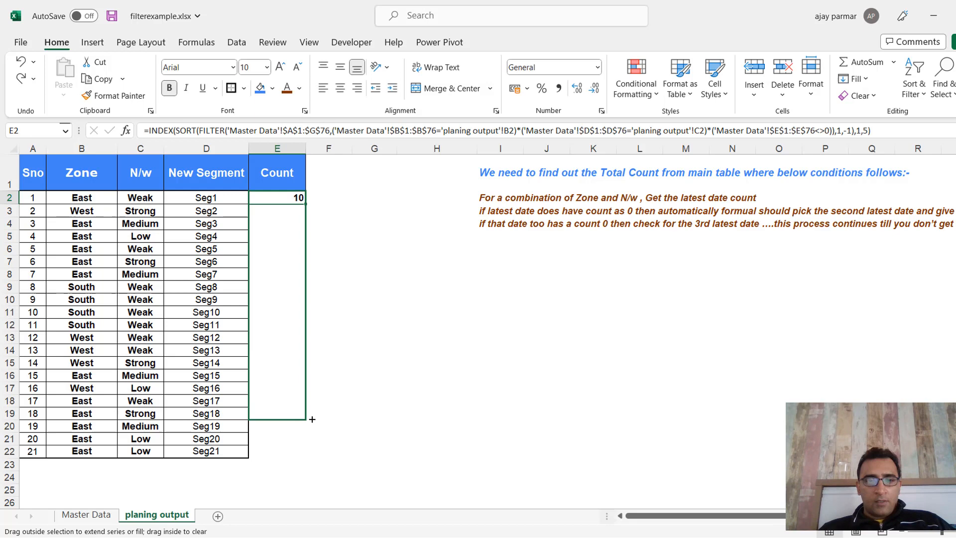
{"action": "left_click", "coordinate": [282, 336]}
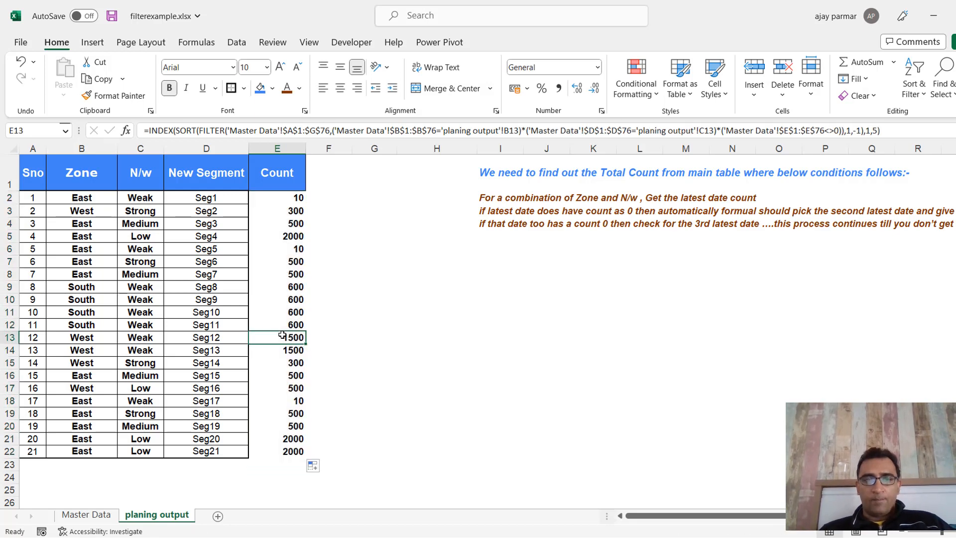
Look up the Zone, N/w and segment of the second planing output record, selecting B3:D3
{"action": "left_click", "coordinate": [273, 228]}
{"action": "key", "text": "Left"}
{"action": "key", "text": "Left"}
{"action": "key", "text": "Left"}
{"action": "key", "text": "Up"}
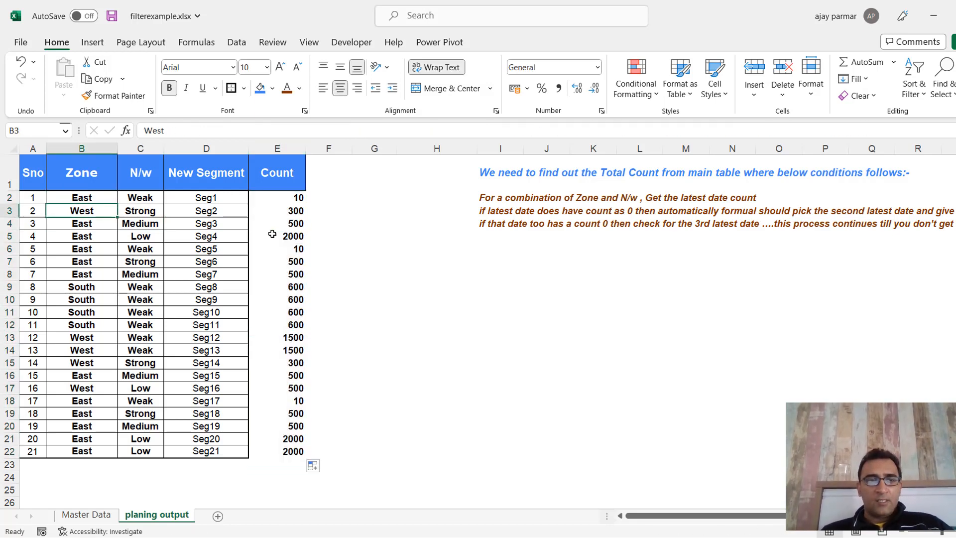
{"action": "key", "text": "shift+Right"}
{"action": "key", "text": "shift+Right"}
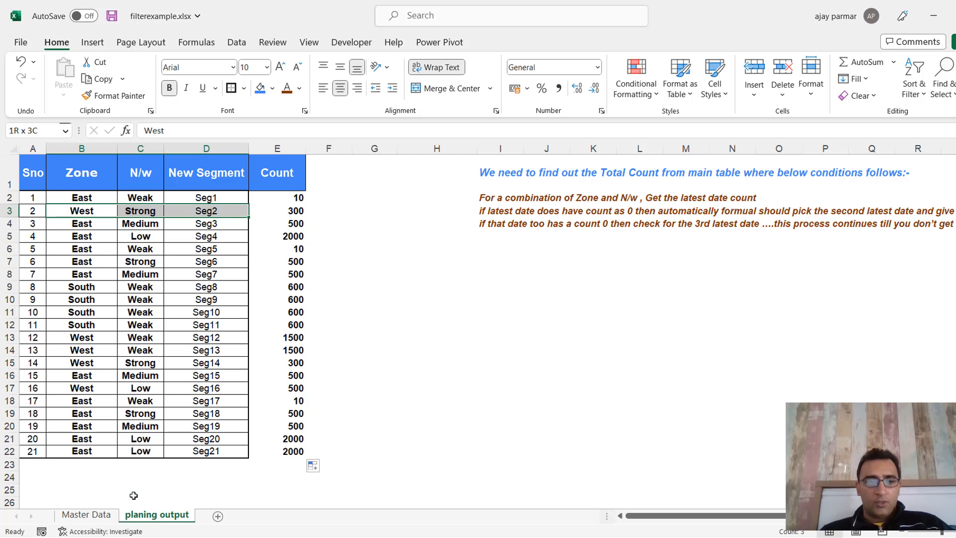
Clear the existing filters on Master Data and filter Zone to West and N/w to Strong
{"action": "left_click", "coordinate": [86, 514]}
{"action": "left_click", "coordinate": [127, 219]}
{"action": "key", "text": "Up"}
{"action": "key", "text": "Up"}
{"action": "key", "text": "Up"}
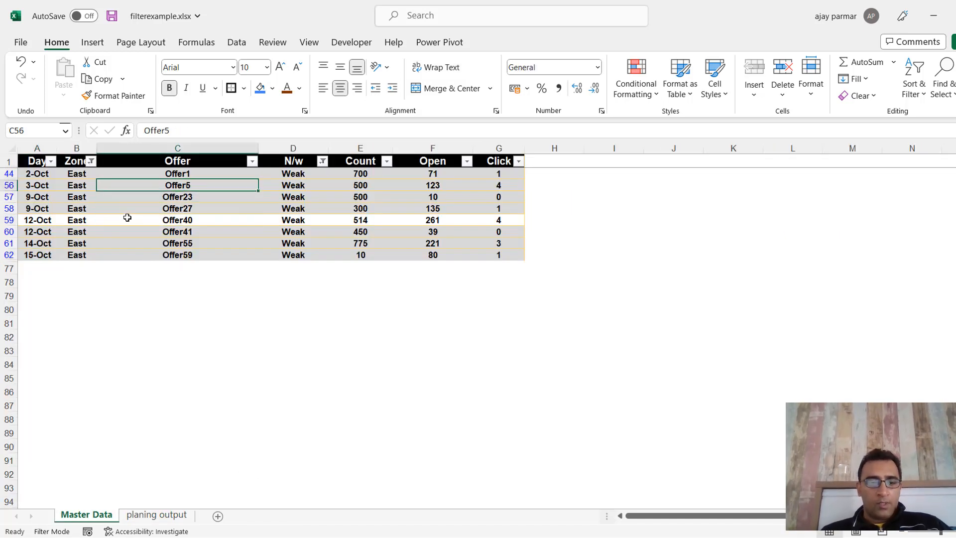
{"action": "key", "text": "alt+d"}
{"action": "key", "text": "f"}
{"action": "key", "text": "s"}
{"action": "key", "text": "ctrl+Up"}
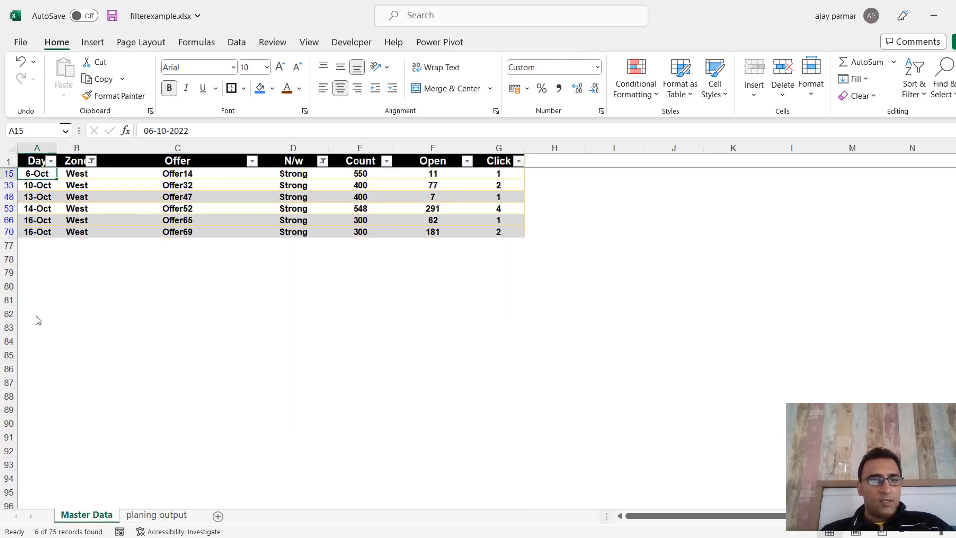
Examine the Day values of the filtered West Strong records down to the latest date in A70
{"action": "key", "text": "shift+Down"}
{"action": "key", "text": "shift+Down"}
{"action": "key", "text": "shift+Down"}
{"action": "key", "text": "shift+Down"}
{"action": "key", "text": "shift+Down"}
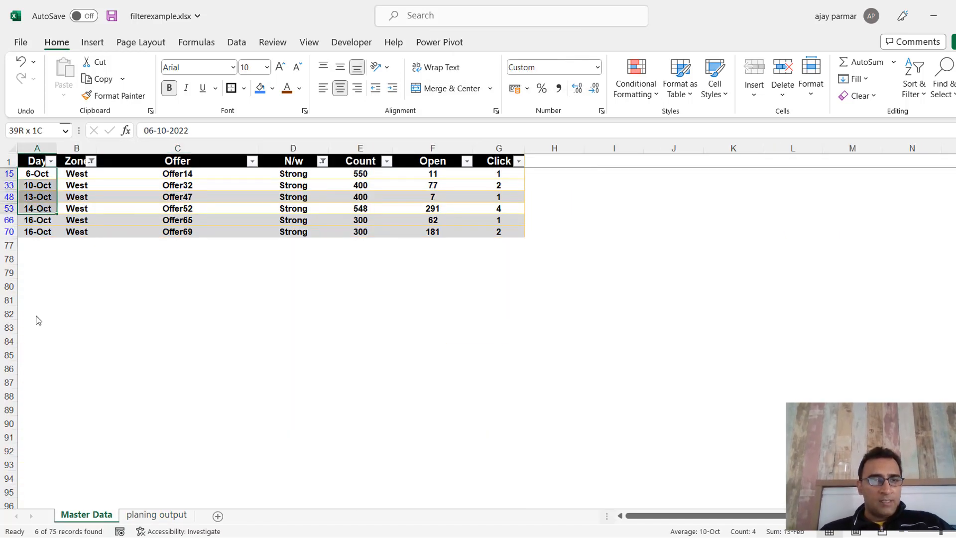
{"action": "key", "text": "Down"}
{"action": "key", "text": "Down"}
{"action": "key", "text": "Down"}
{"action": "key", "text": "Down"}
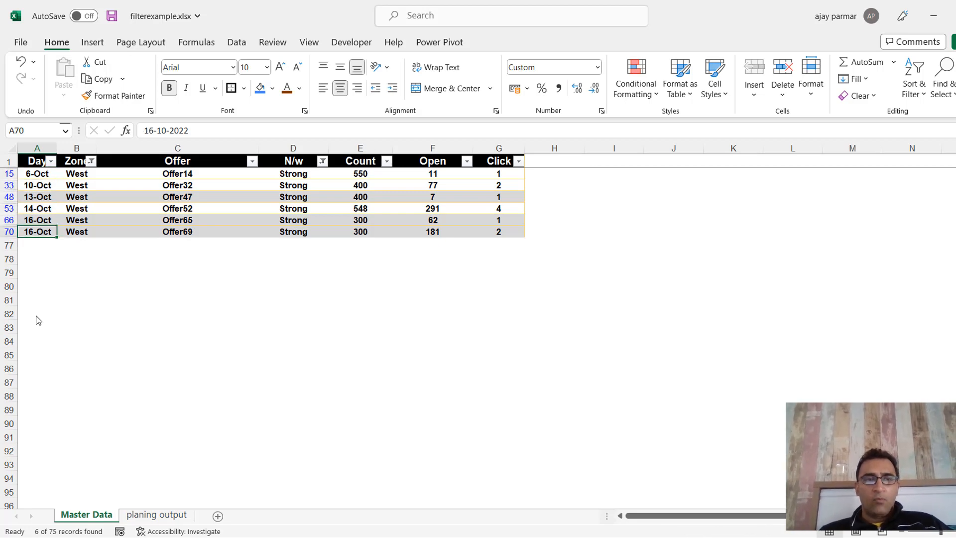
Compare the Count of the last West Strong record in E70 with the formula result in E3 on planing output
{"action": "key", "text": "Right"}
{"action": "key", "text": "Right"}
{"action": "key", "text": "Right"}
{"action": "key", "text": "Right"}
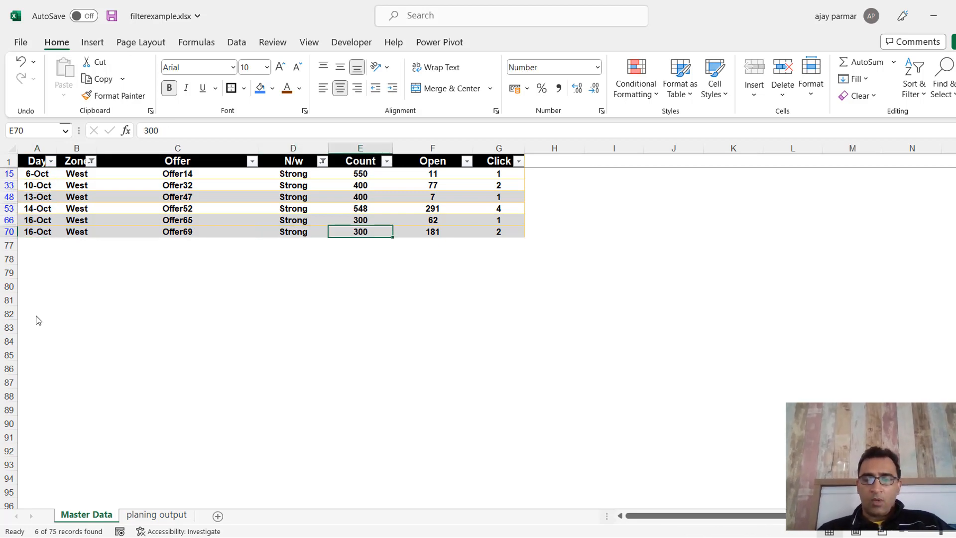
{"action": "left_click", "coordinate": [158, 515]}
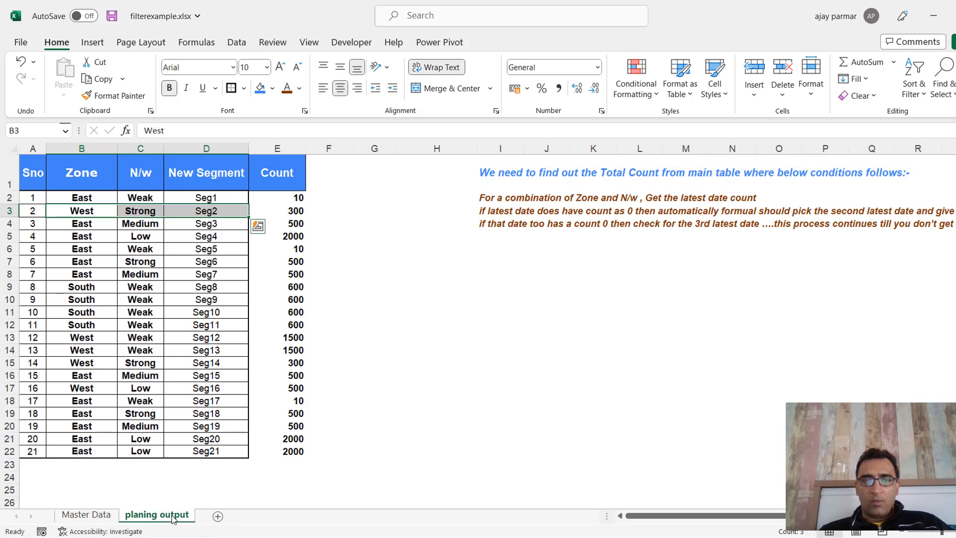
{"action": "key", "text": "Right"}
{"action": "key", "text": "Right"}
{"action": "key", "text": "Right"}
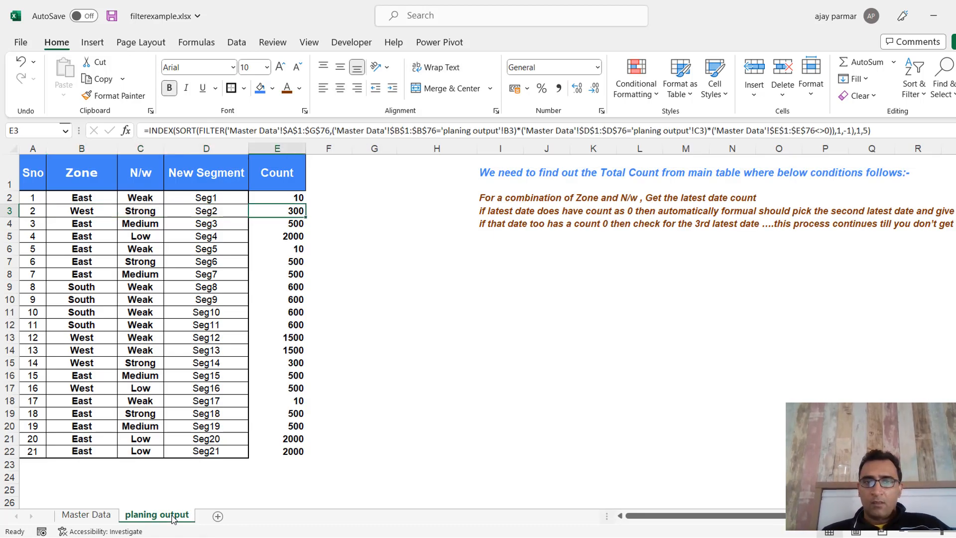
Set the Counts of both 16-Oct West Strong records, E70 and E66, to 0 and check the result in E3 on planing output
{"action": "left_click", "coordinate": [86, 514]}
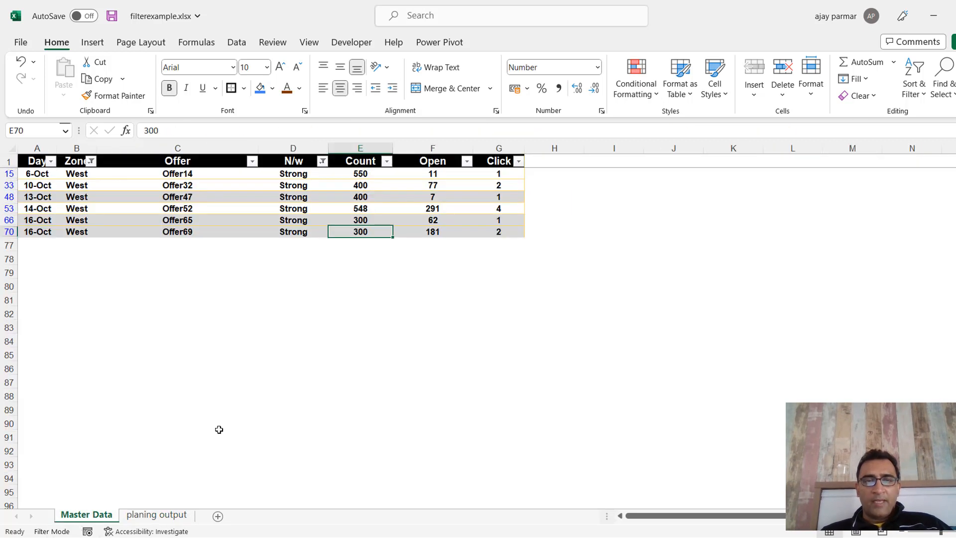
{"action": "key", "text": "Delete"}
{"action": "type", "text": "0"}
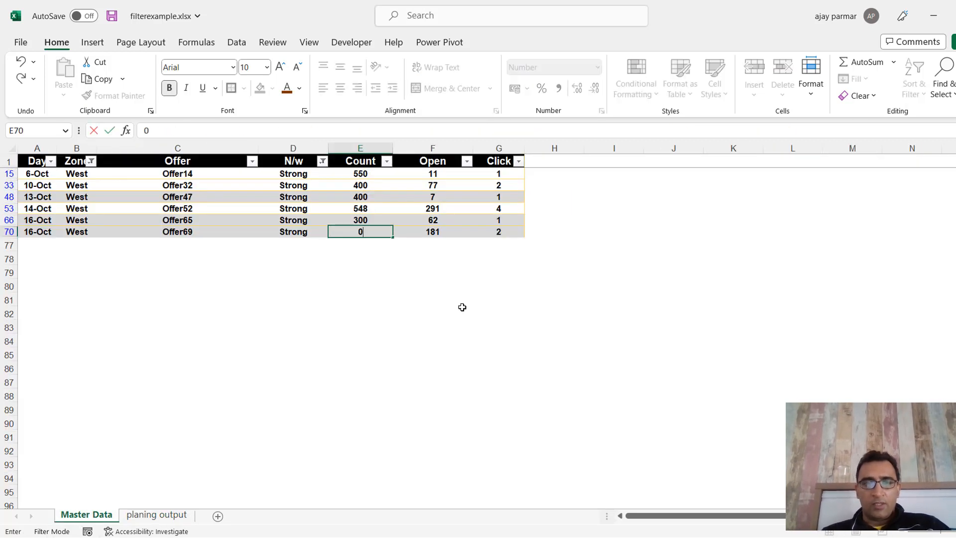
{"action": "key", "text": "Up"}
{"action": "type", "text": "0"}
{"action": "key", "text": "Up"}
{"action": "key", "text": "Down"}
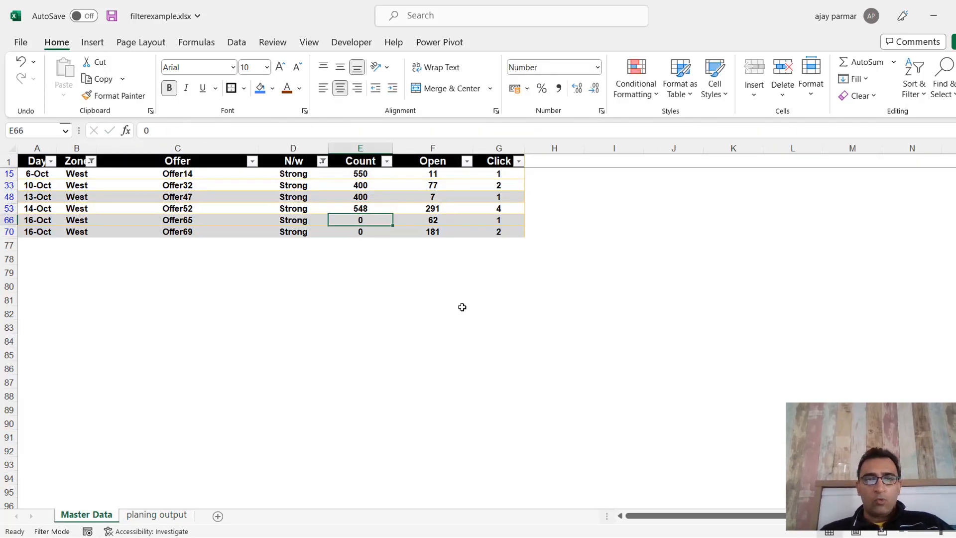
{"action": "key", "text": "Up"}
{"action": "left_click", "coordinate": [159, 515]}
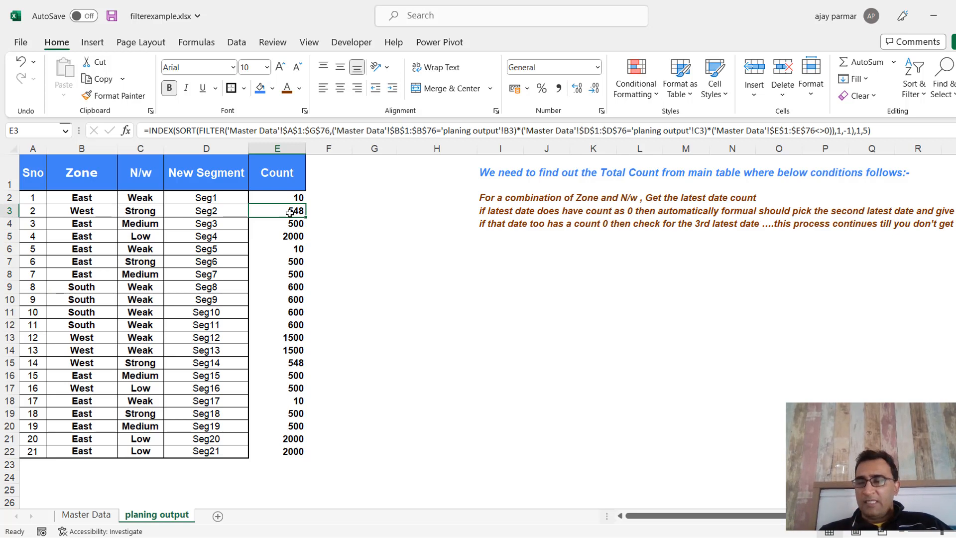
{"action": "left_click", "coordinate": [187, 211]}
{"action": "key", "text": "Right"}
{"action": "key", "text": "Right"}
{"action": "key", "text": "Up"}
{"action": "key", "text": "Left"}
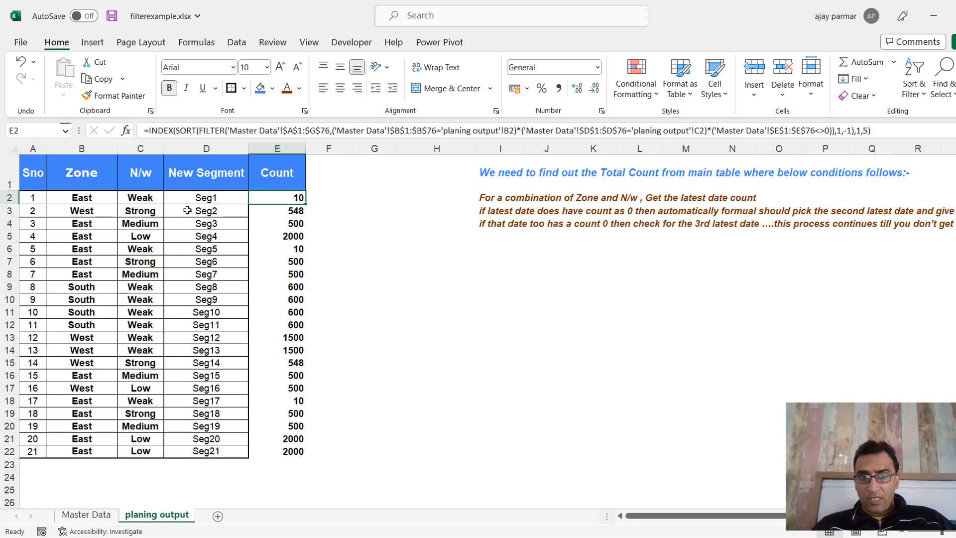
{"action": "key", "text": "Up"}
{"action": "key", "text": "Down"}
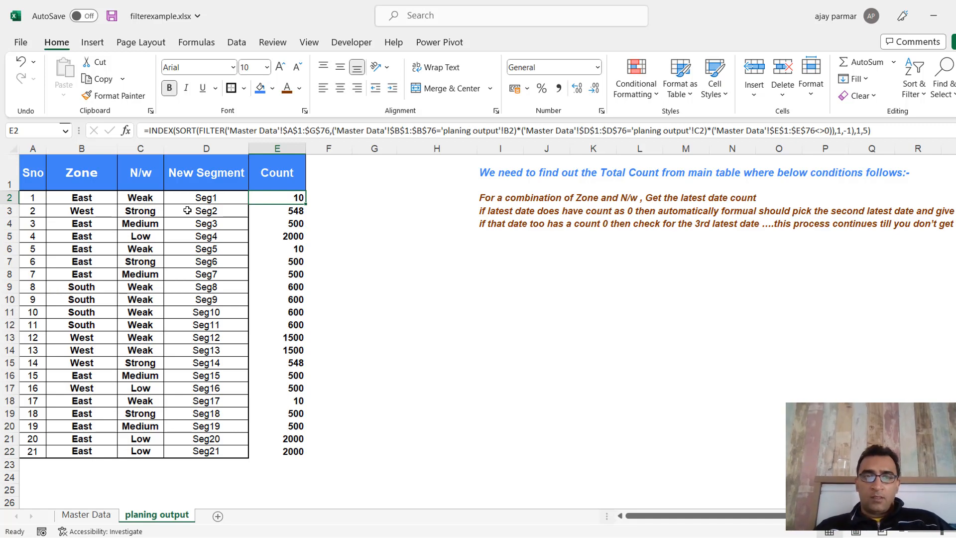
{"action": "key", "text": "Down"}
{"action": "key", "text": "Up"}
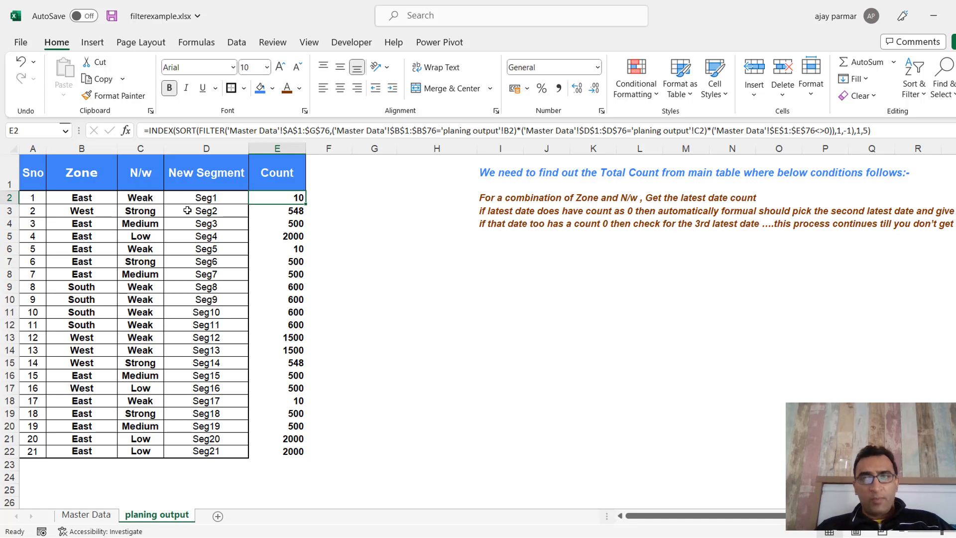
{"action": "key", "text": "Right"}
{"action": "key", "text": "Left"}
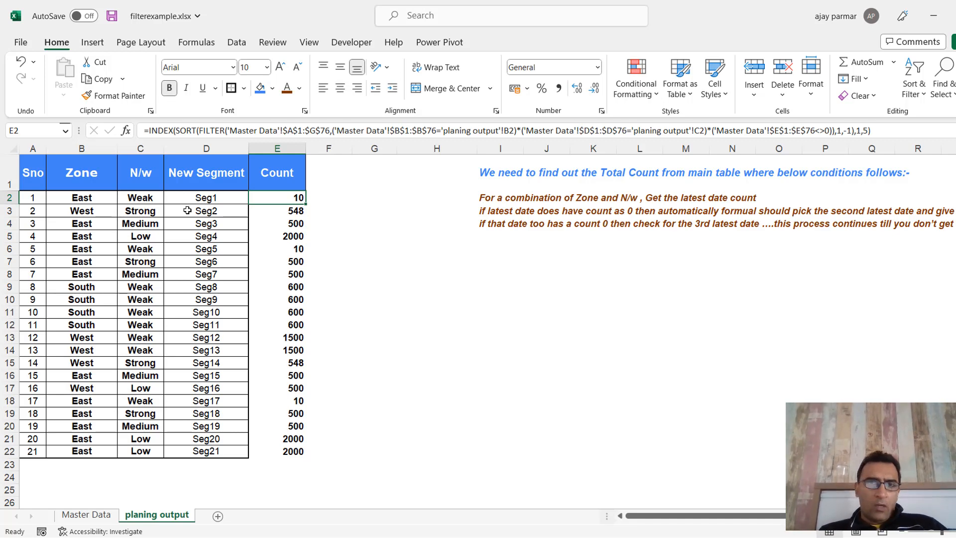